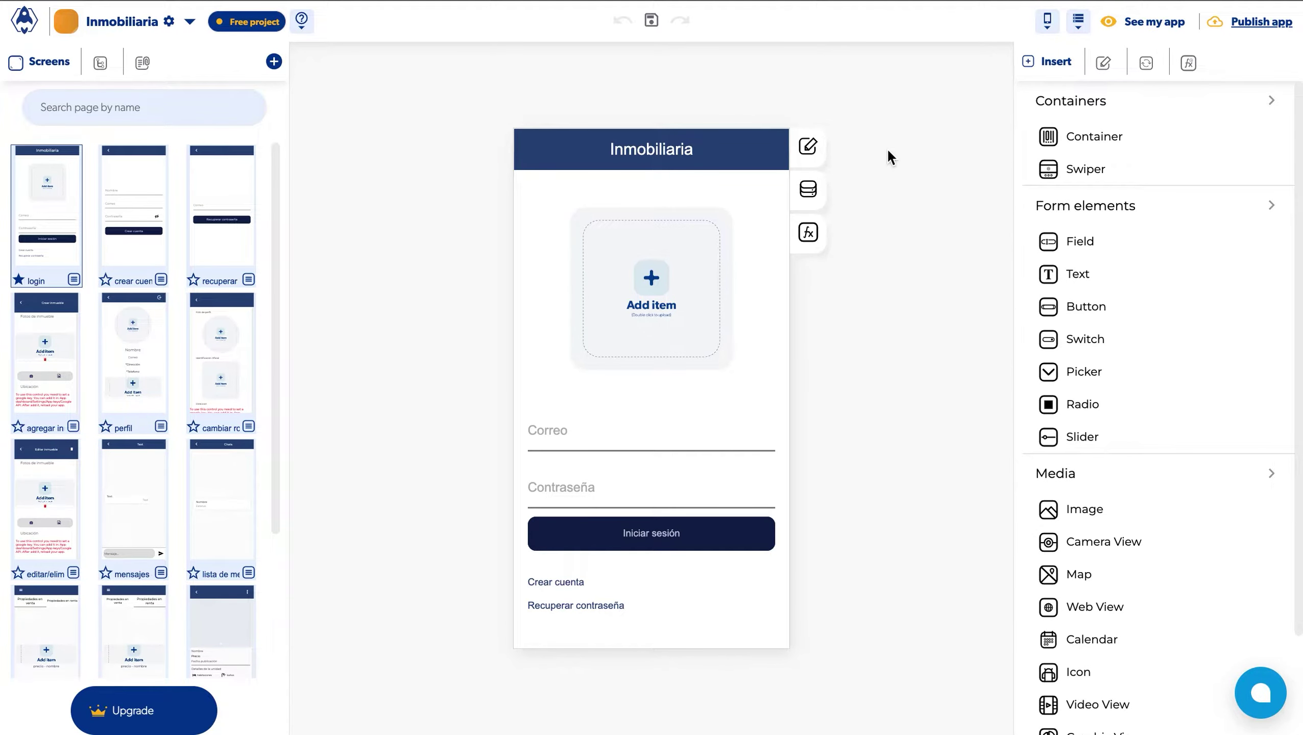
Look over the cloud database editor and the account creation, password recovery and property creation screens
left_click(1078, 23)
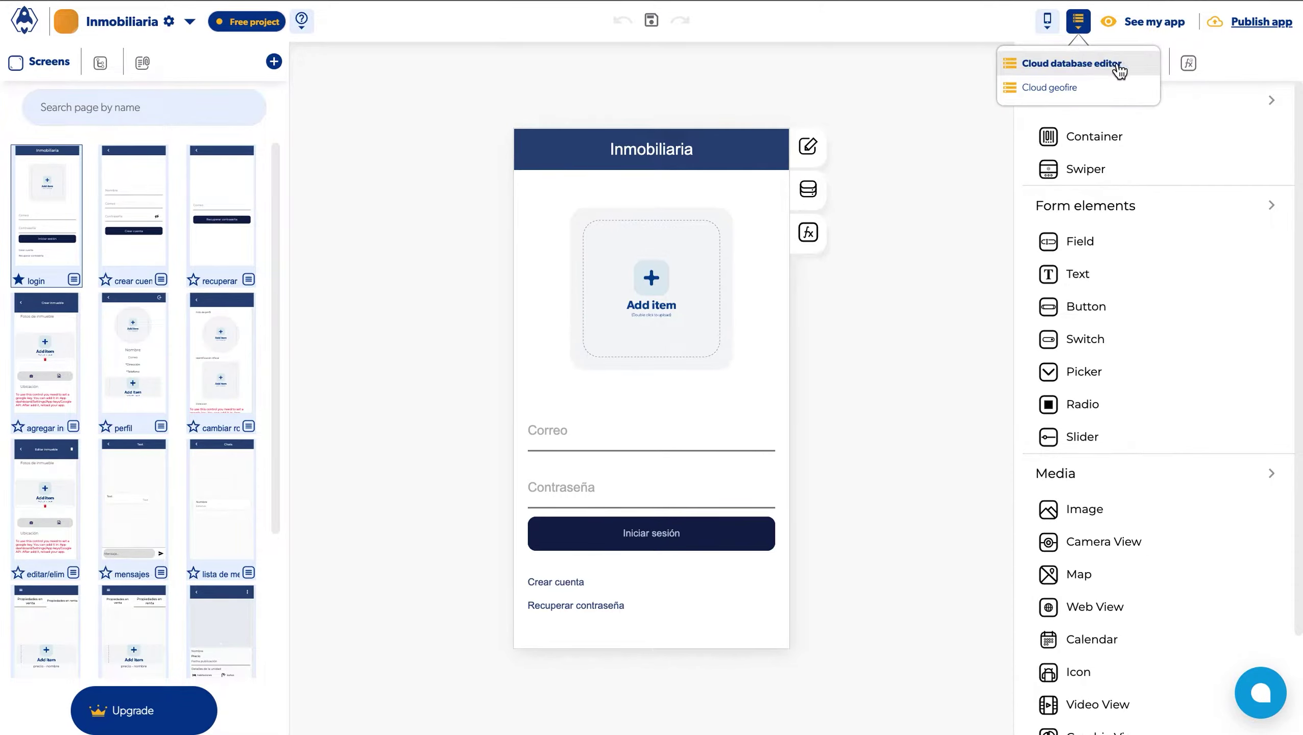
left_click(1134, 67)
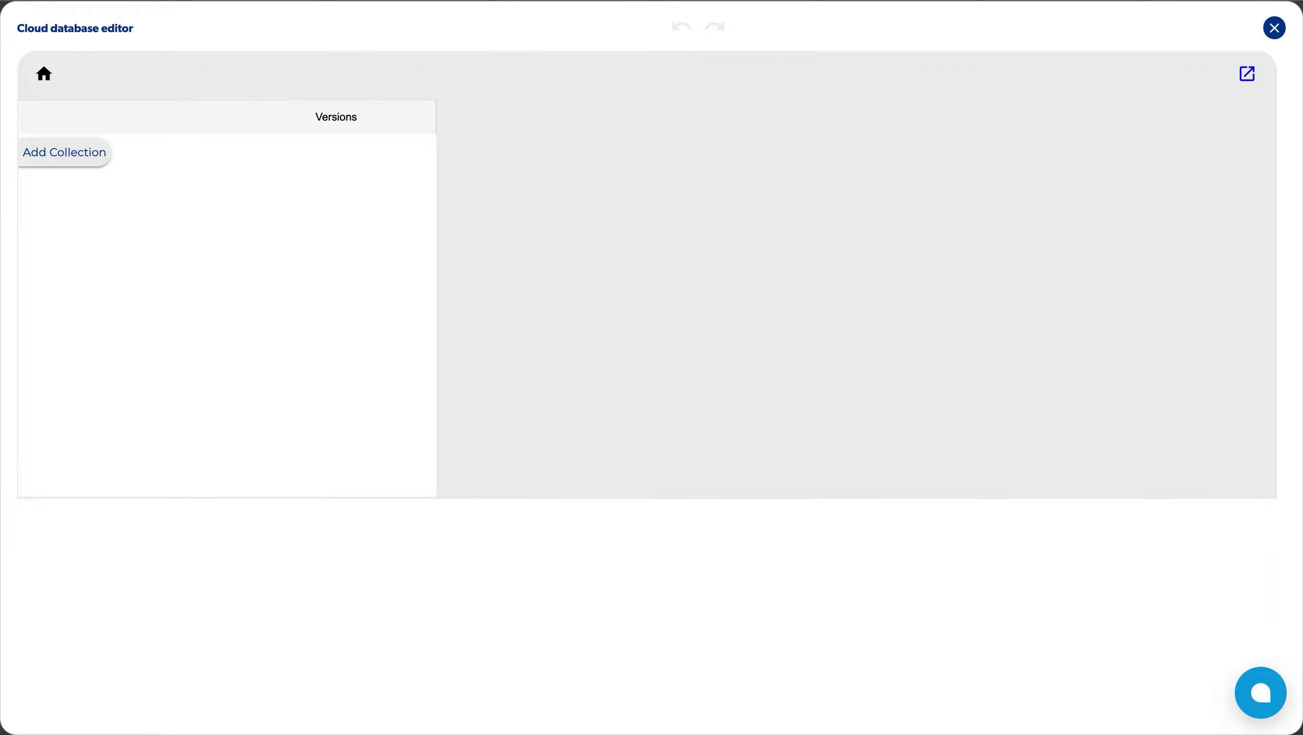
key("Escape")
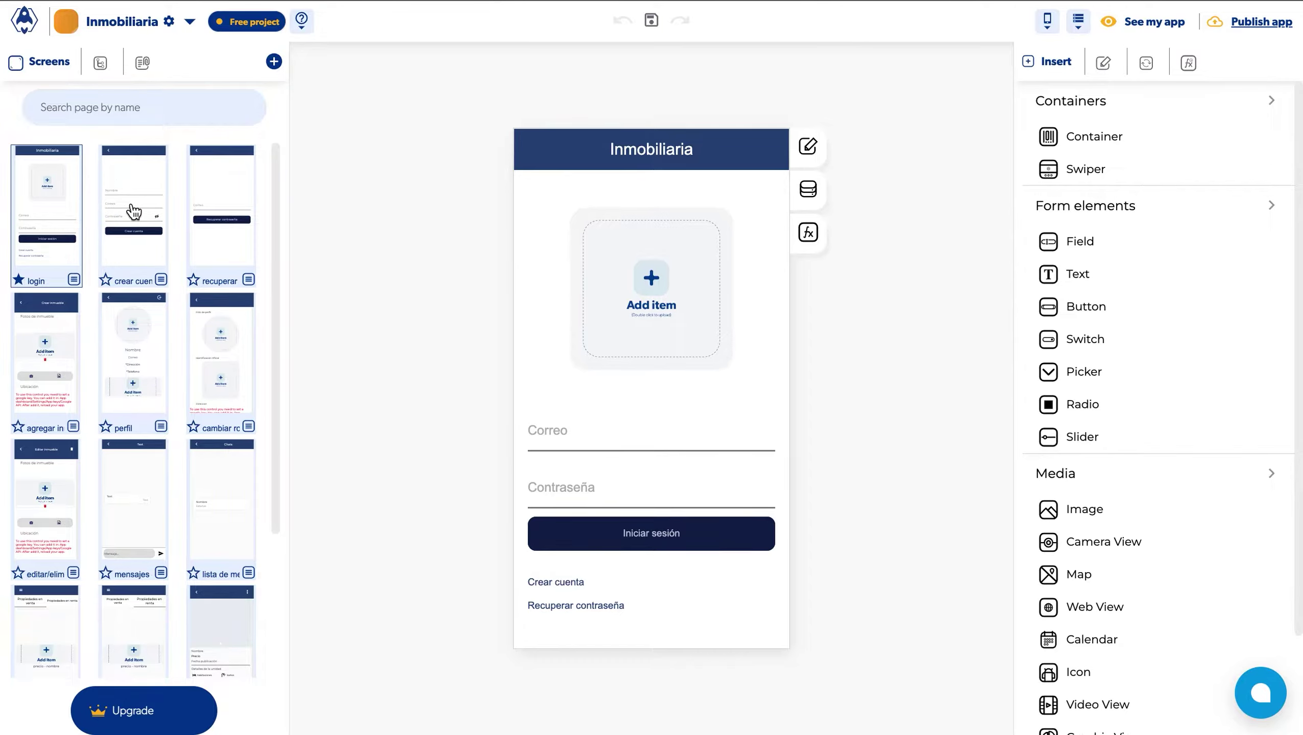
left_click(154, 211)
left_click(229, 205)
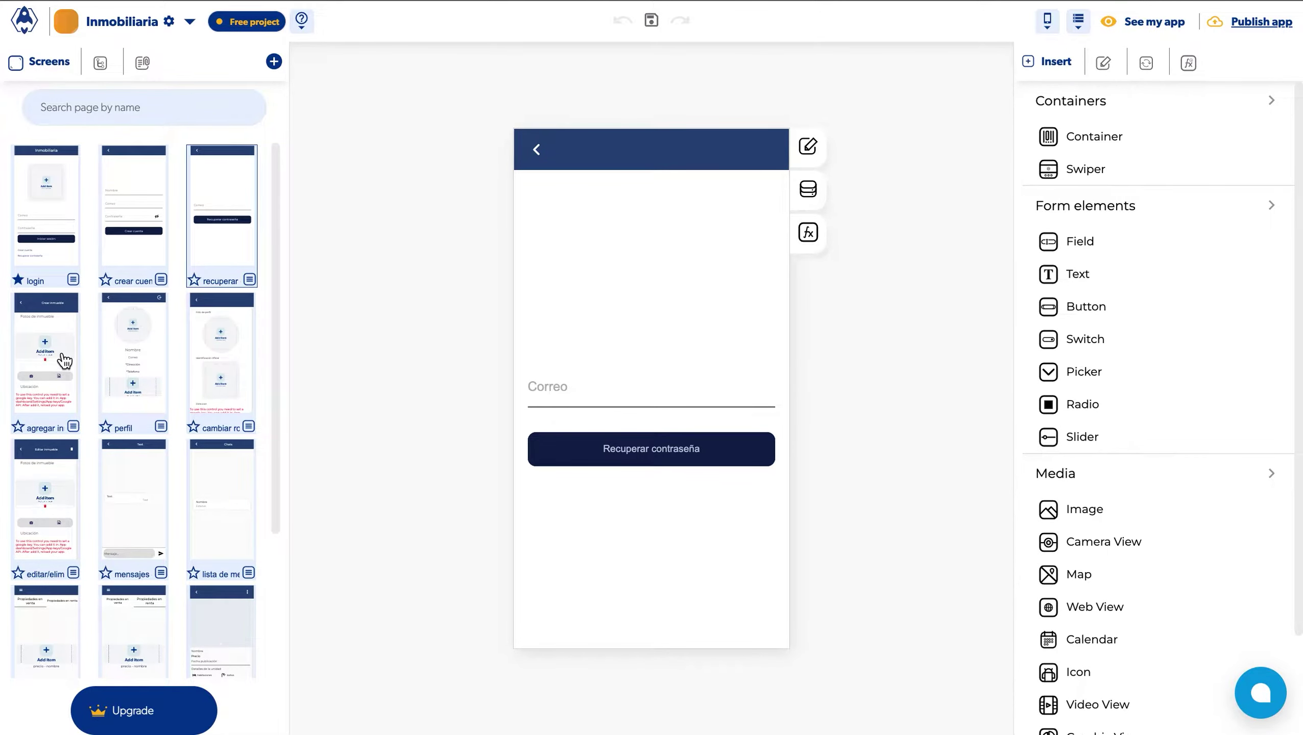
left_click(65, 360)
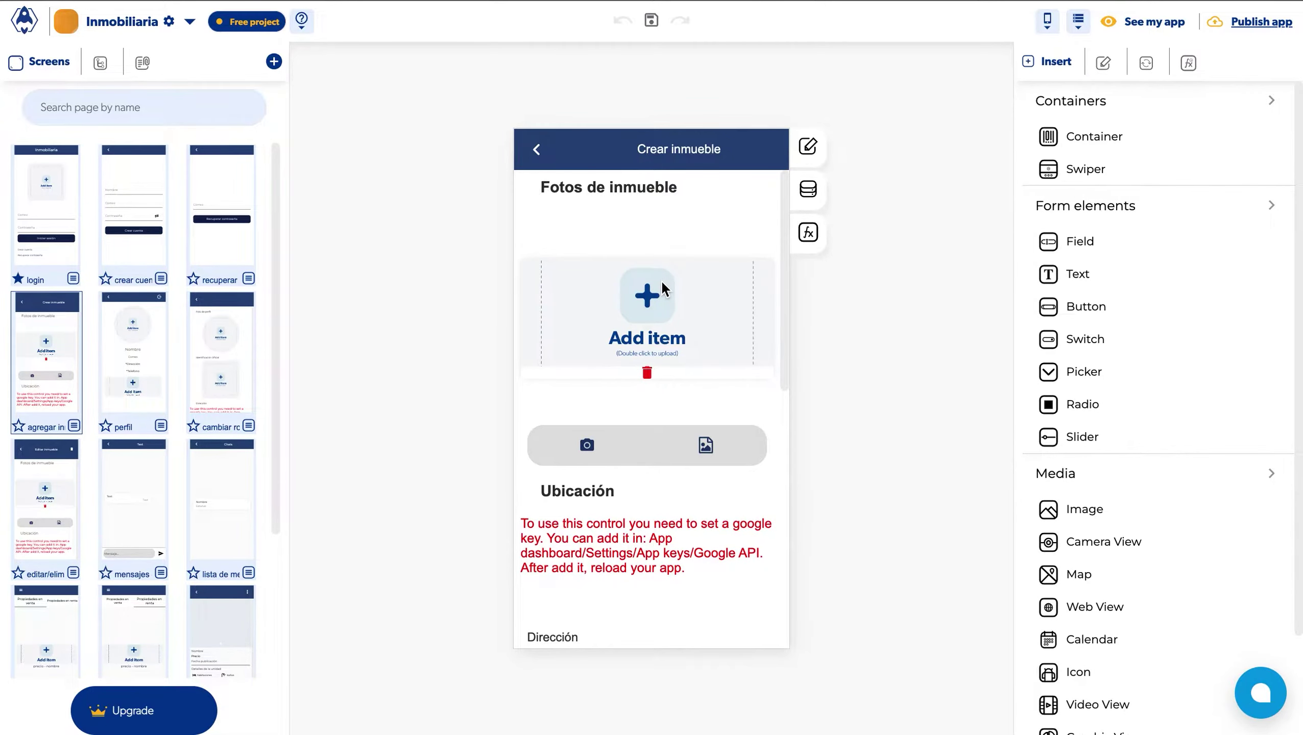
Create an "inmueble" collection in the cloud database and open it
left_click(807, 189)
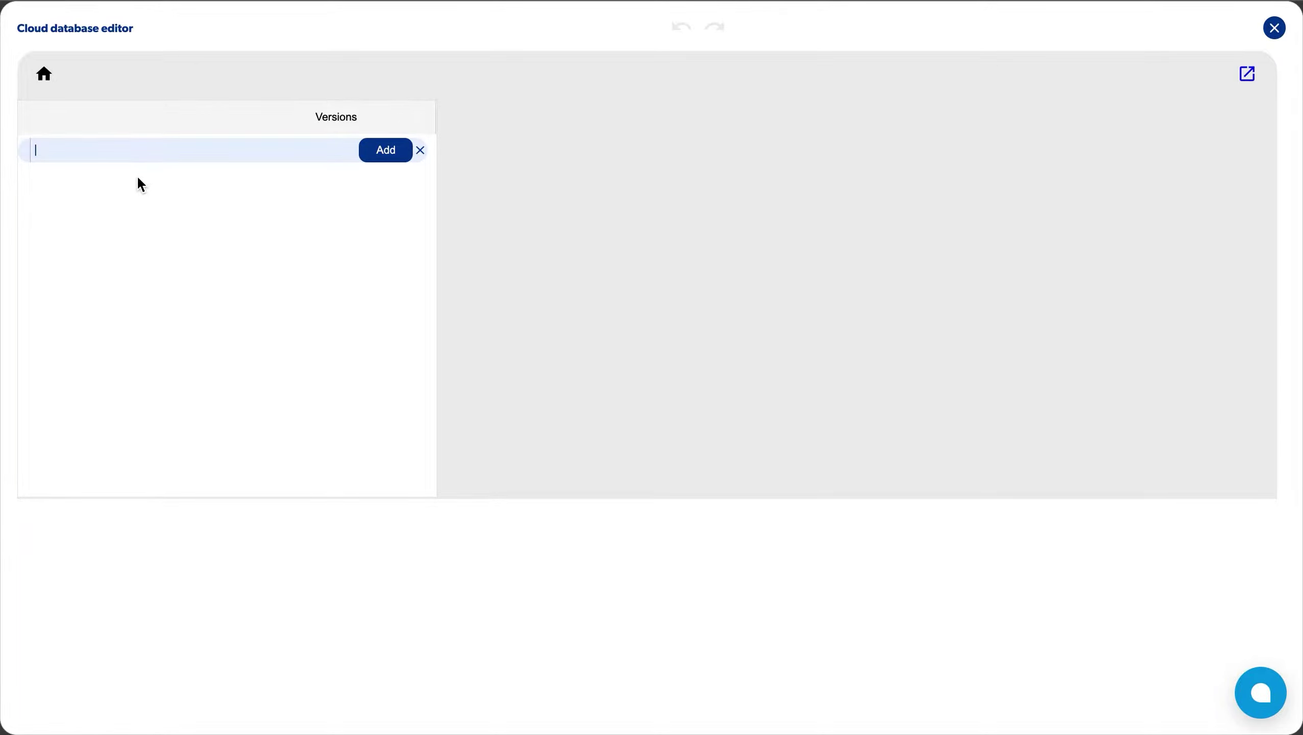
type("inmueble")
left_click(380, 152)
left_click(115, 183)
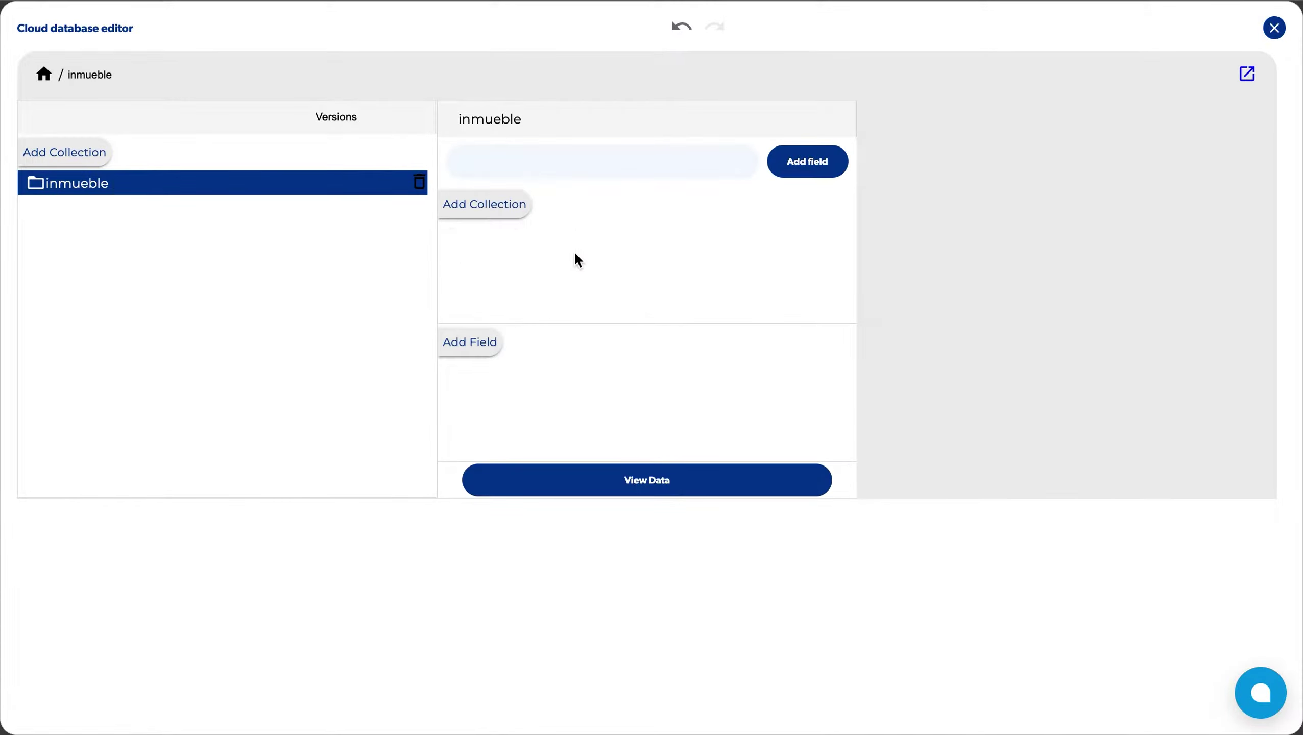
Add an "imagenes" subcollection inside the inmueble collection
left_click(500, 206)
type("imagen")
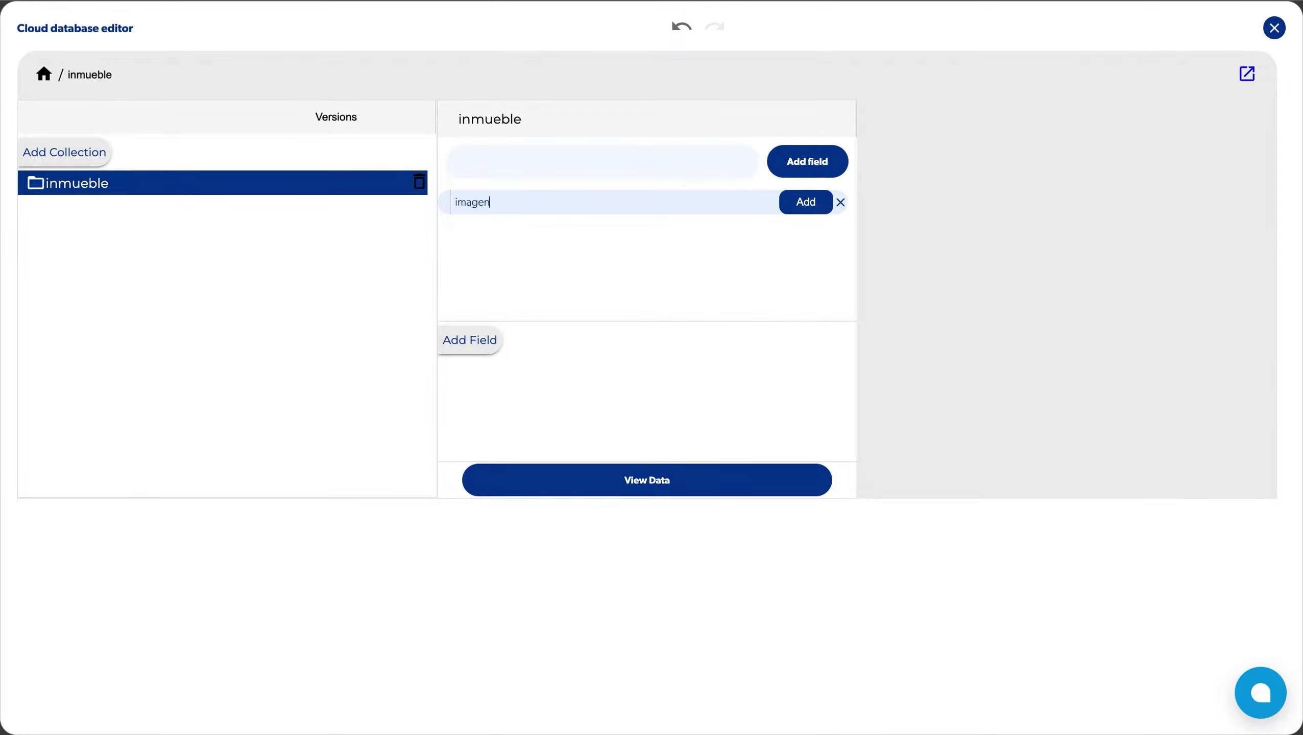
type("es")
left_click(803, 205)
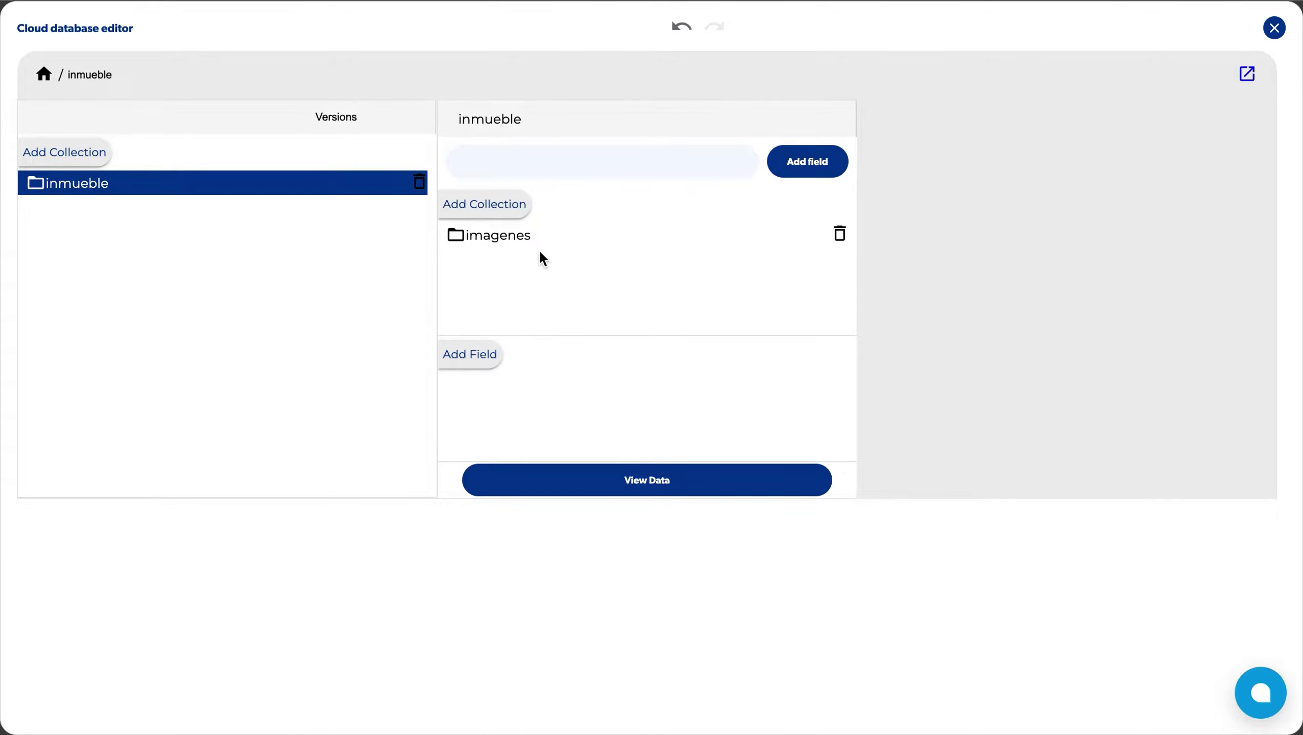
Add the inmuebleId identifier to the inmueble collection and an "imagen" field to its imagenes subcollection
left_click(787, 165)
type("imagen")
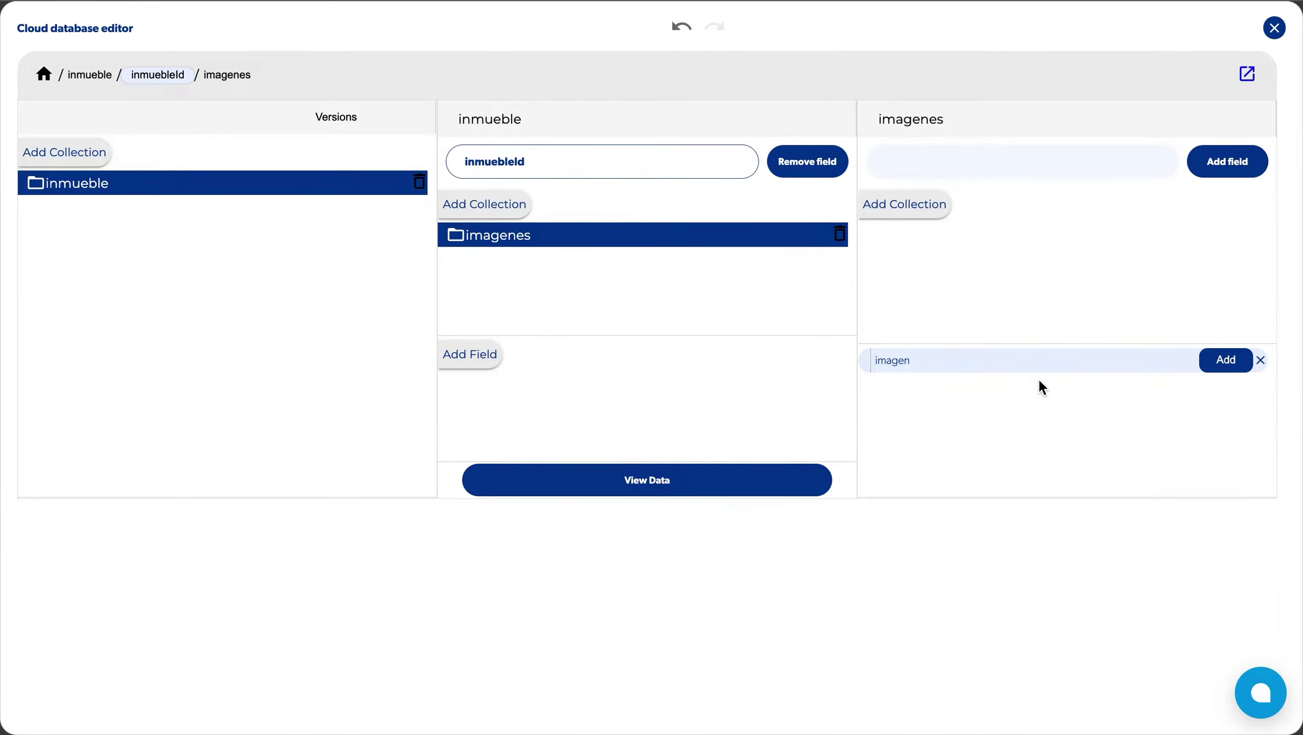
left_click(1224, 363)
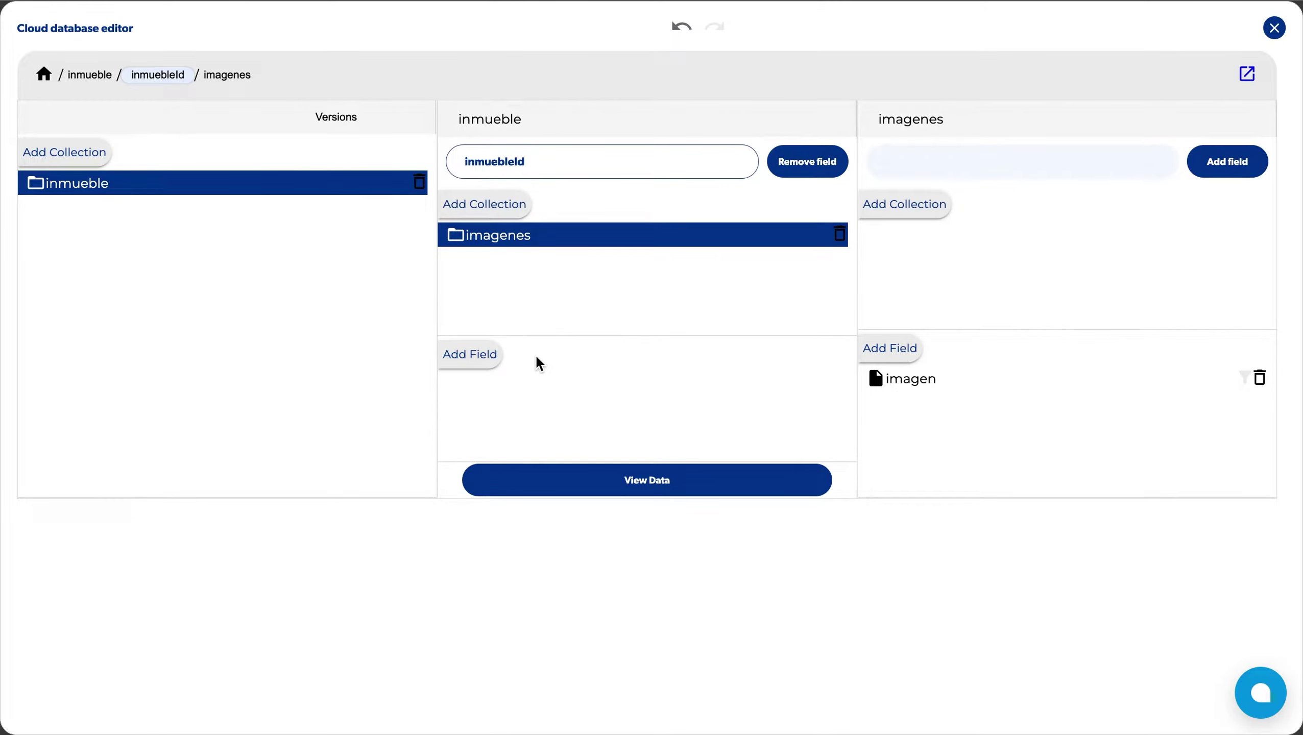
Add "latitud" and "longitud" fields to the inmueble collection
left_click(471, 354)
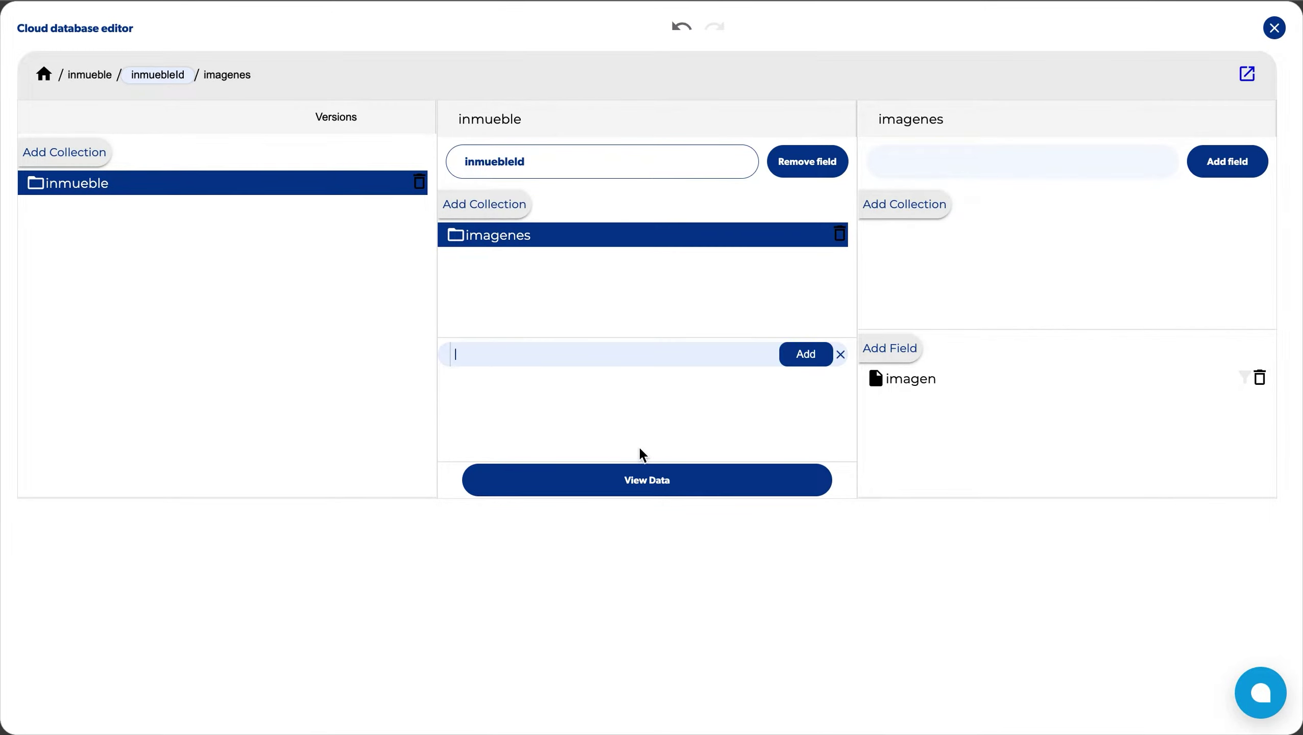
type("latitud")
key("Return")
left_click(496, 342)
type("longitud")
key("Return")
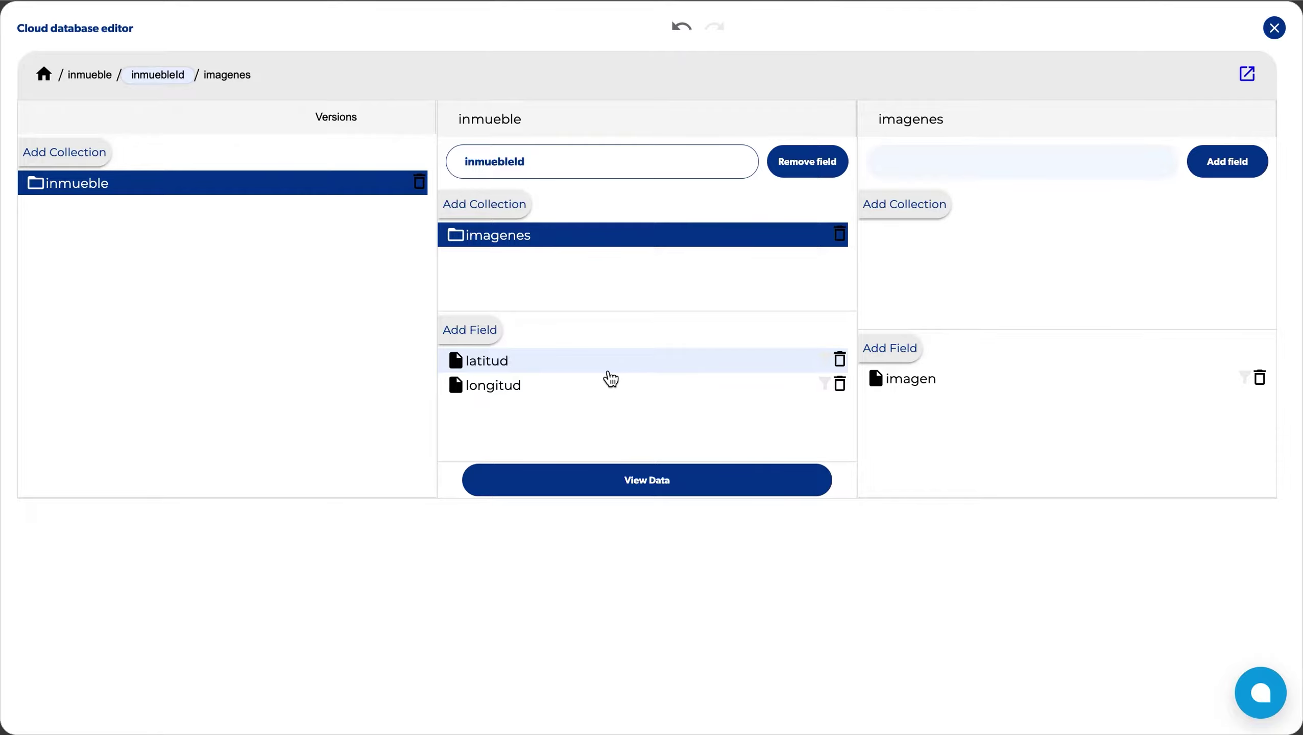
Add a "direccion" field to the inmueble collection, following the inputs on the Crear inmueble screen
left_click(490, 331)
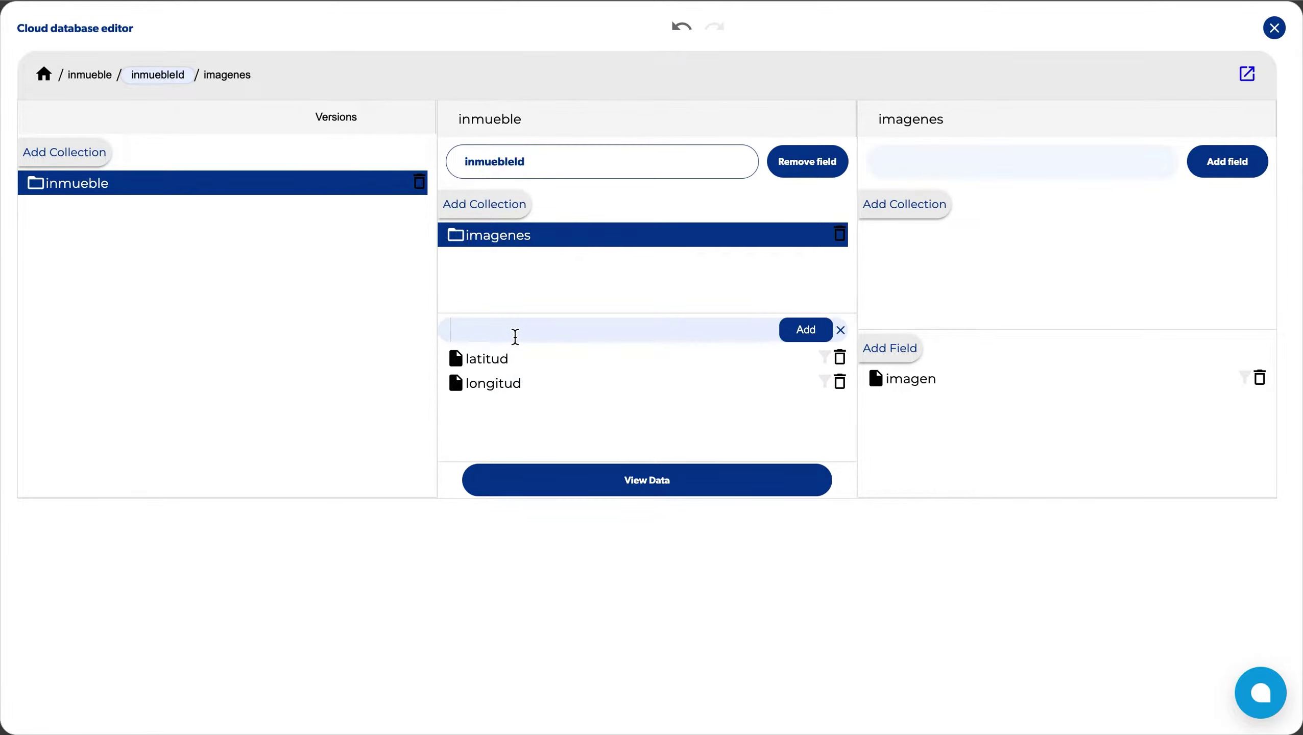
type("direc")
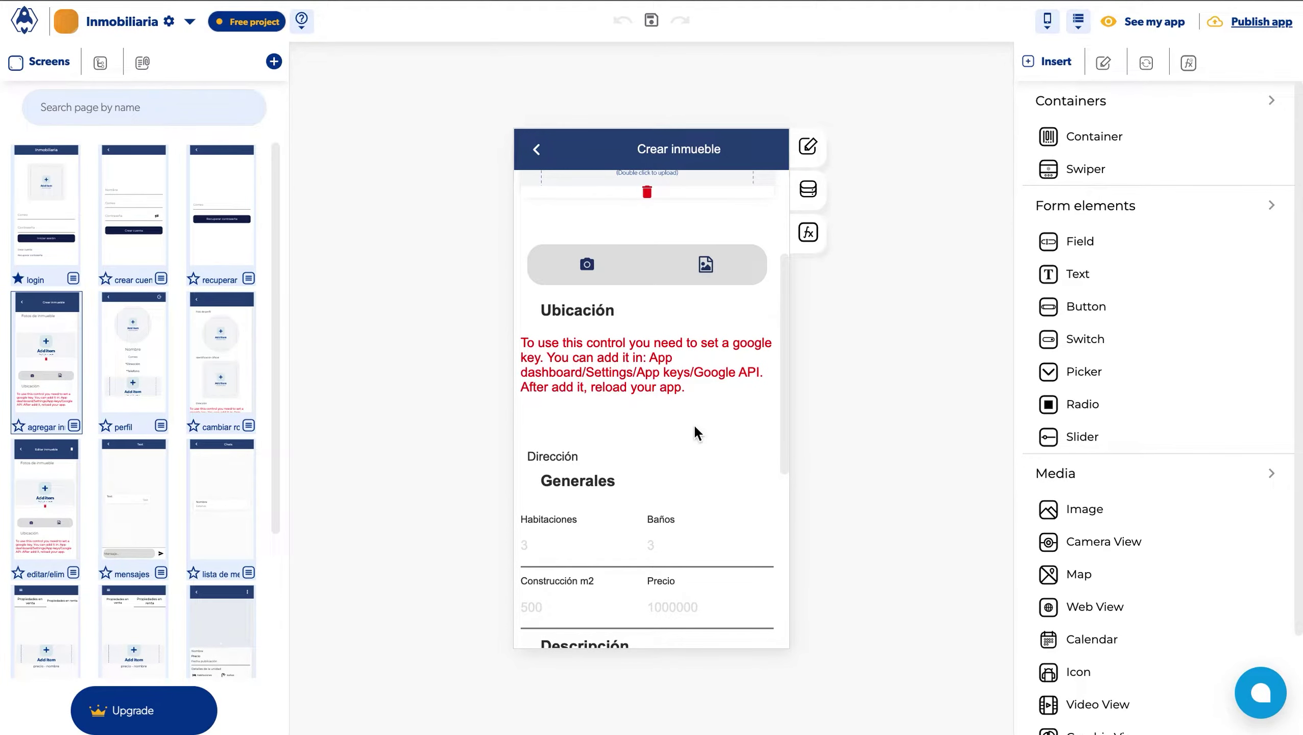
scroll(694, 432, "down", 5)
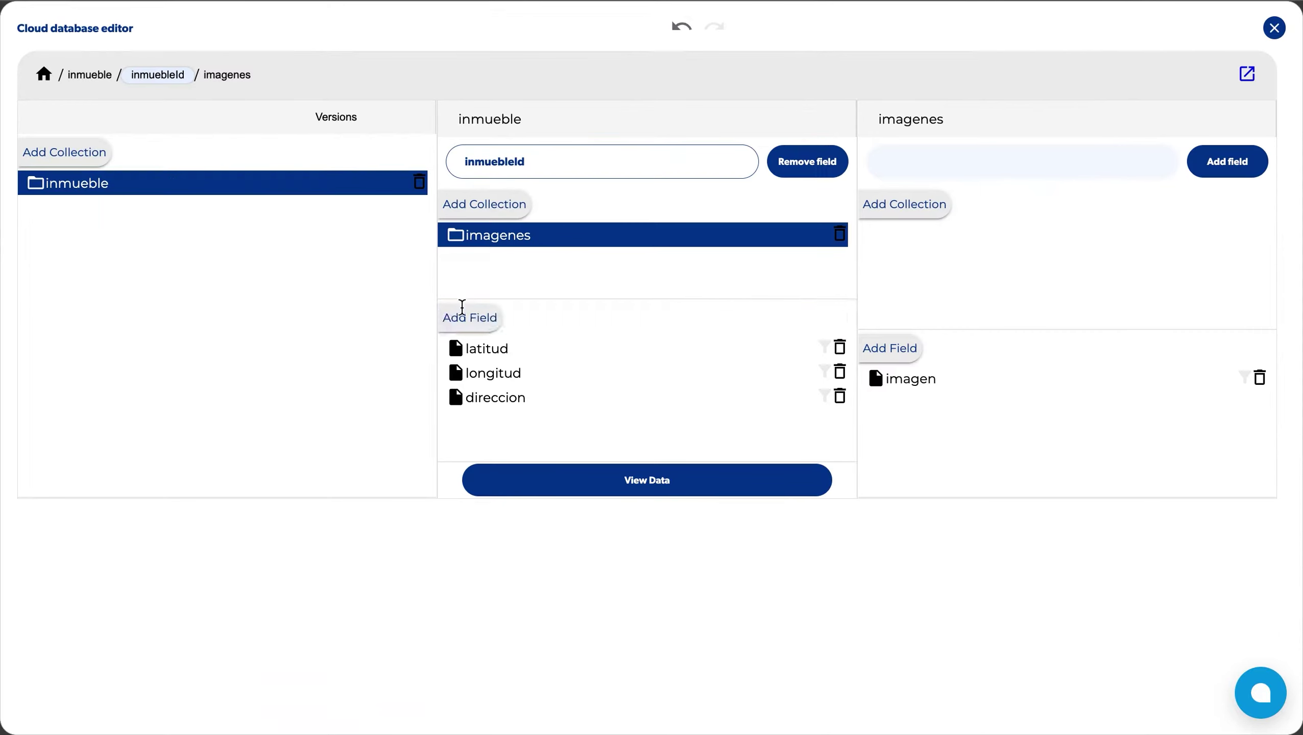
Add "habitaciones", "baños", "construccion" and "precio" fields to the inmueble collection to match the property form
left_click(463, 311)
type("habitaciones")
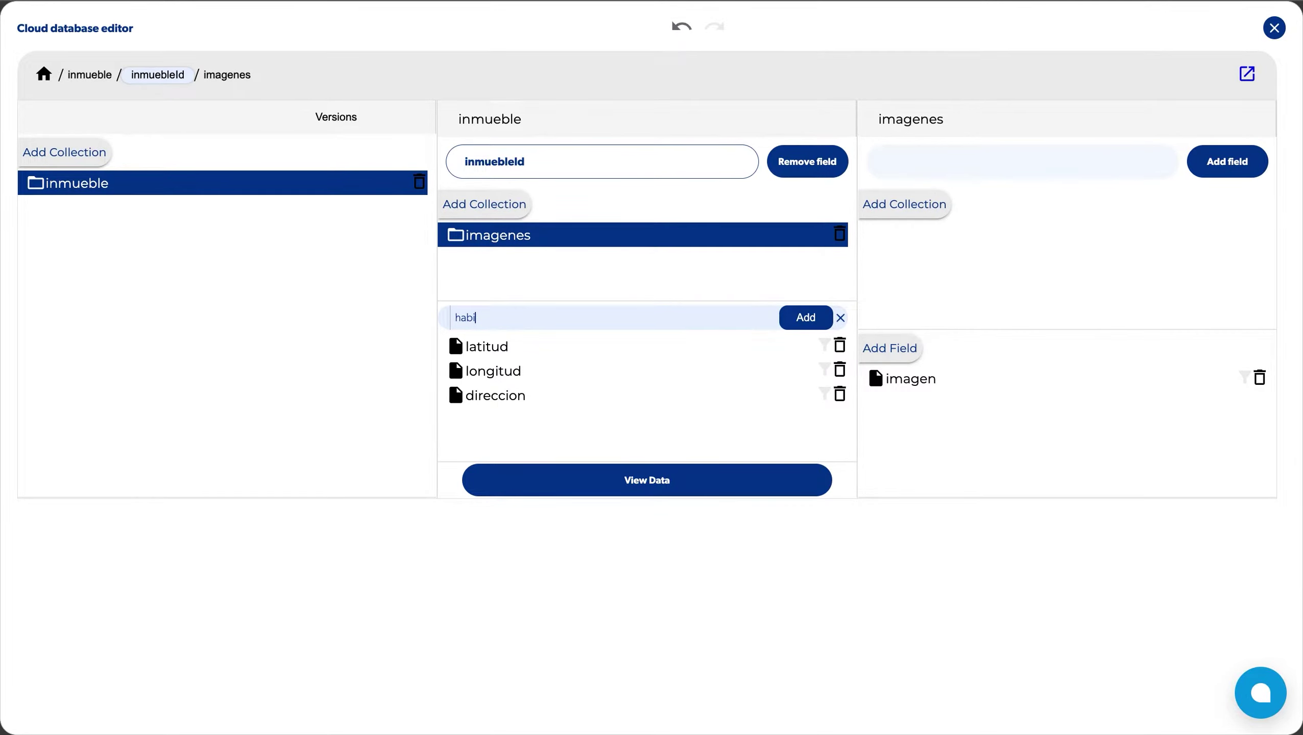
key("Return")
type("ba")
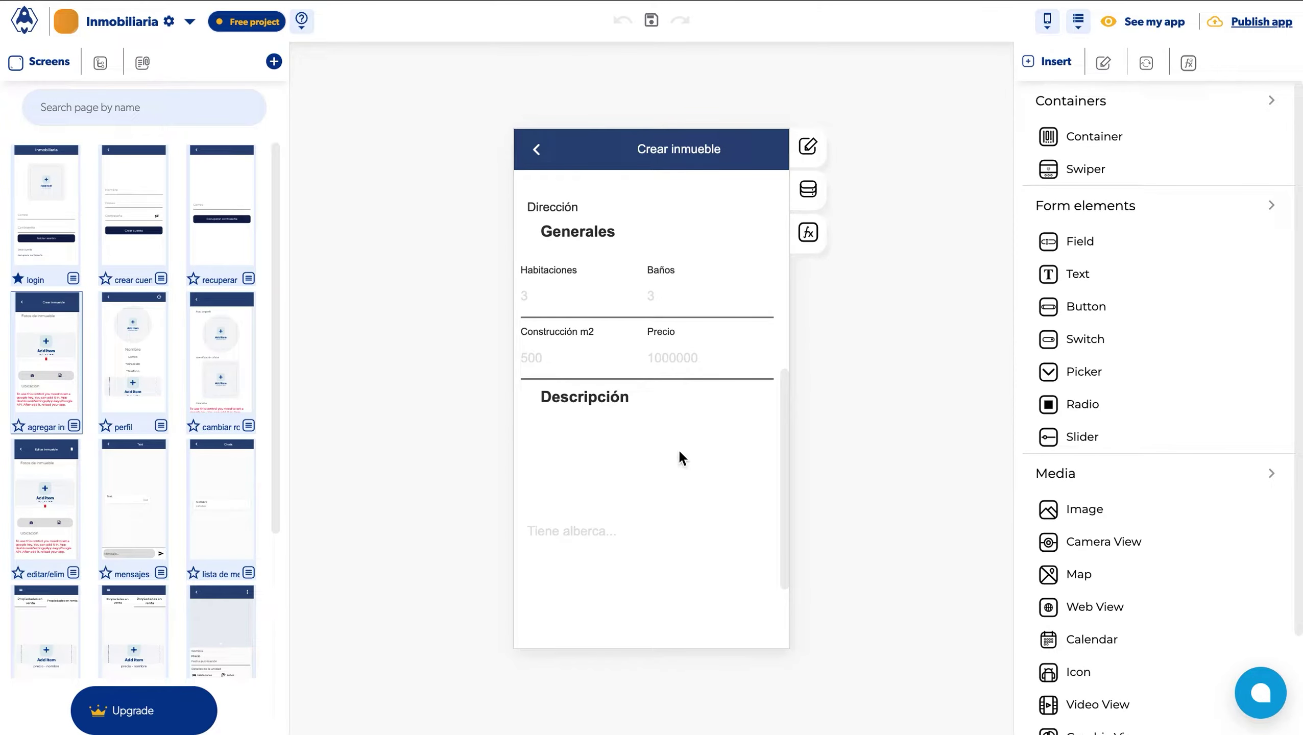
scroll(679, 453, "down", 3)
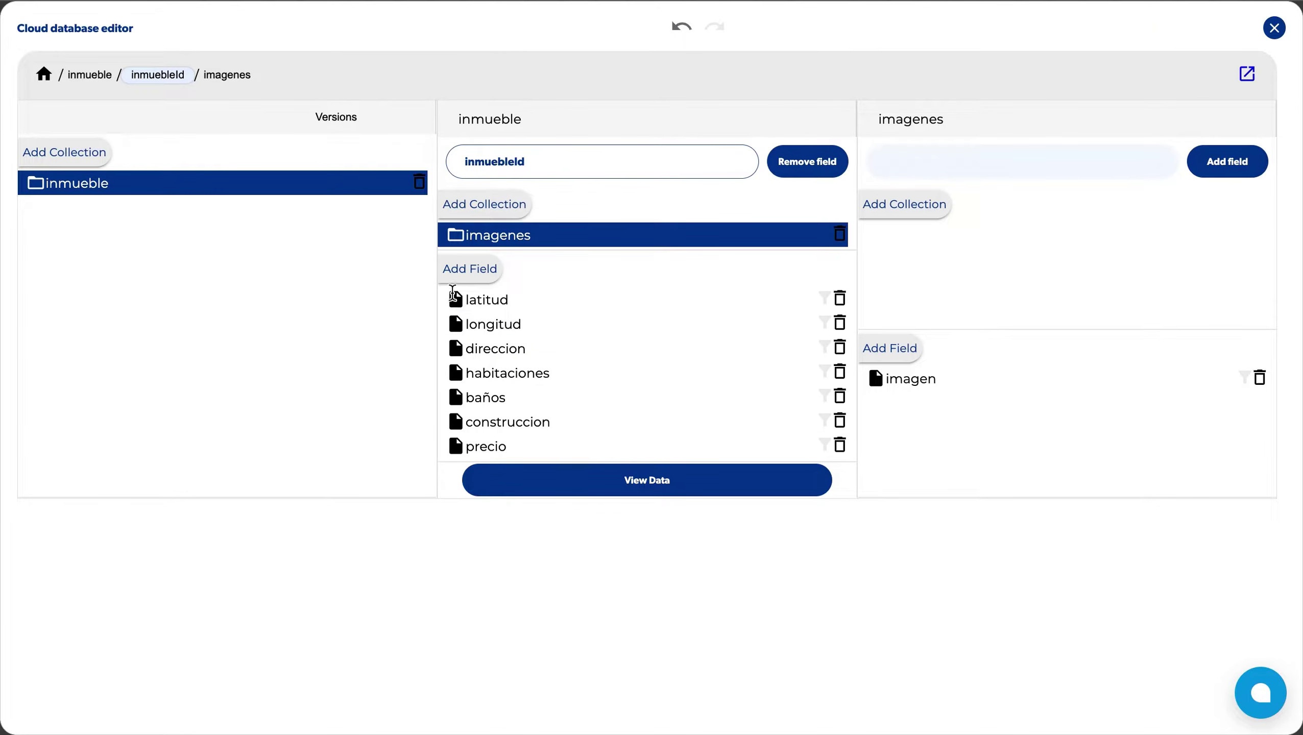
Add a "descripcion" field to the inmueble collection
left_click(475, 269)
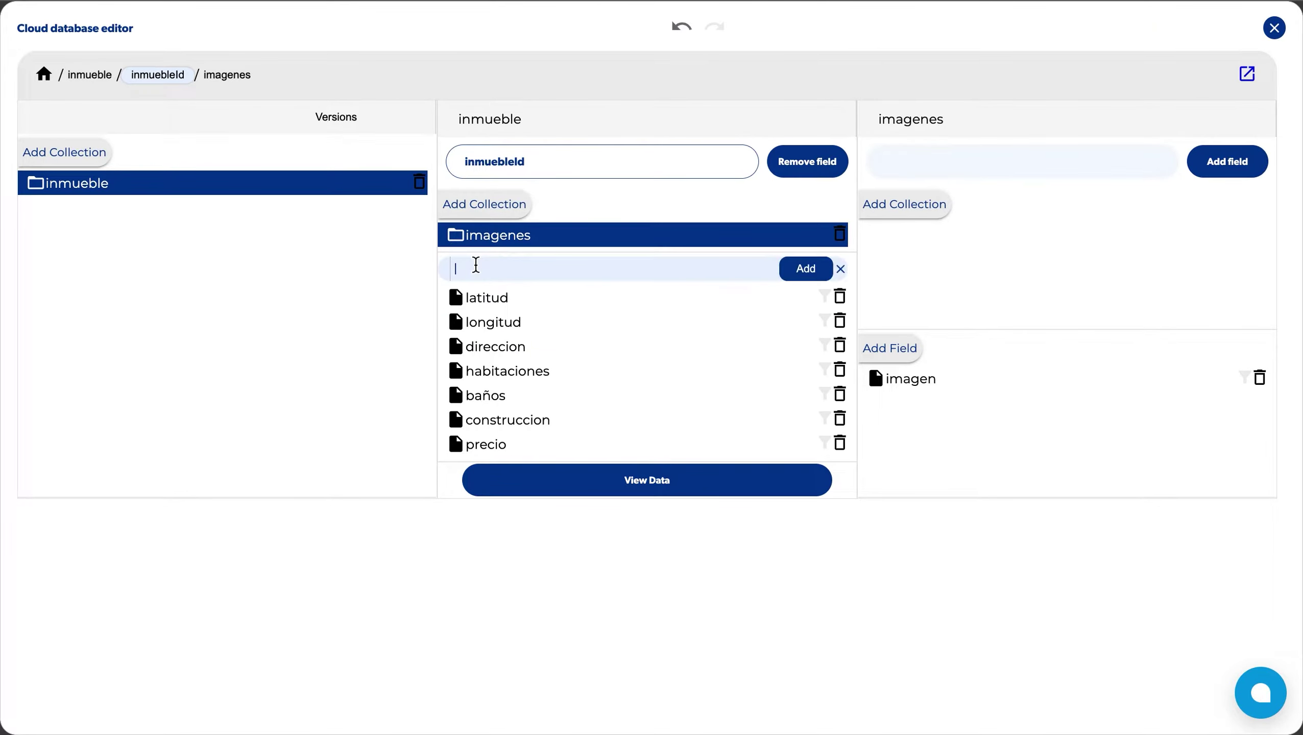
type("descripcion")
left_click(795, 271)
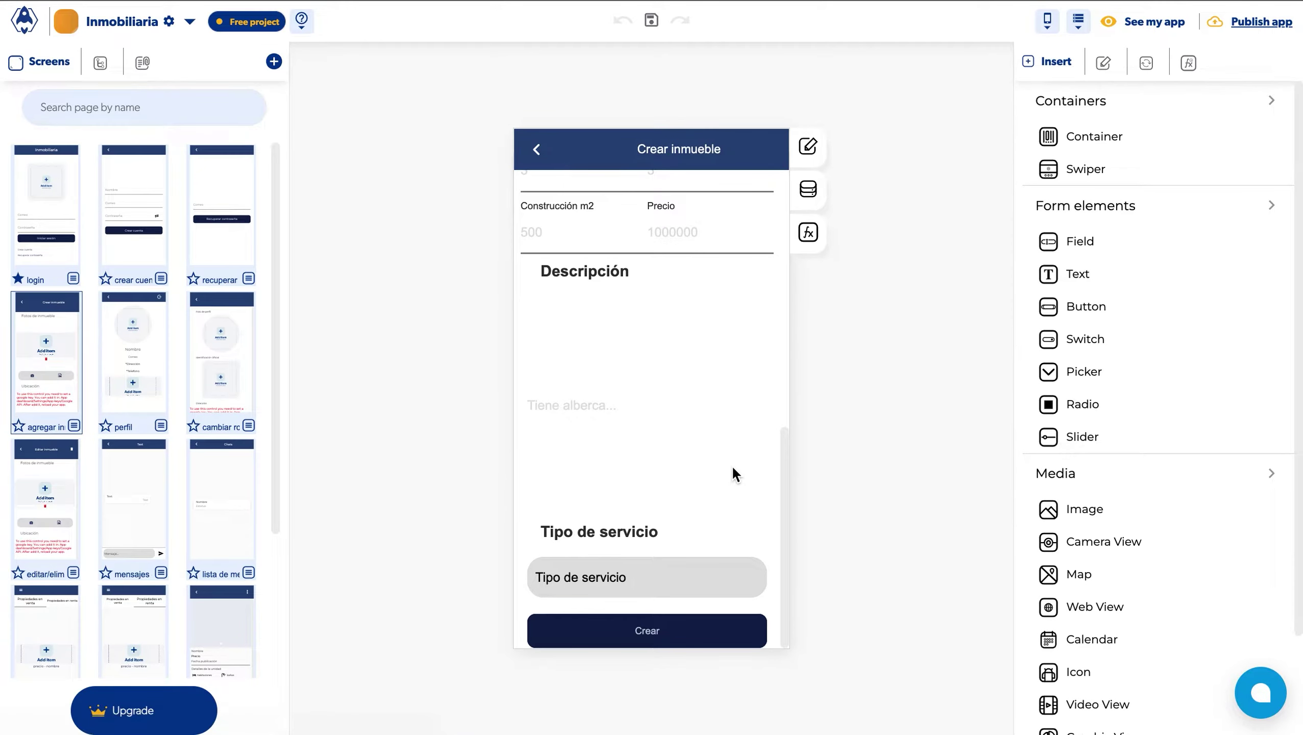
Examine the data settings and list options of the Tipo de servicio picker on the Crear inmueble screen
left_click(808, 232)
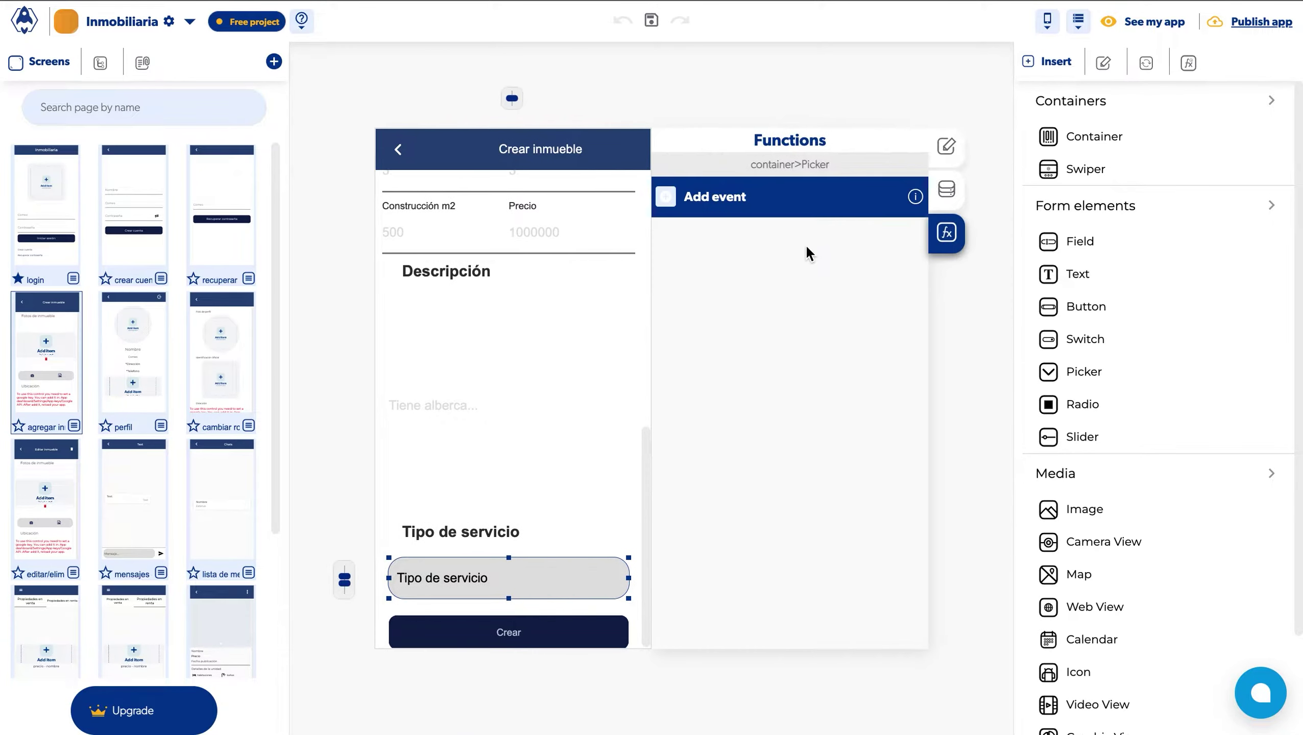
left_click(946, 188)
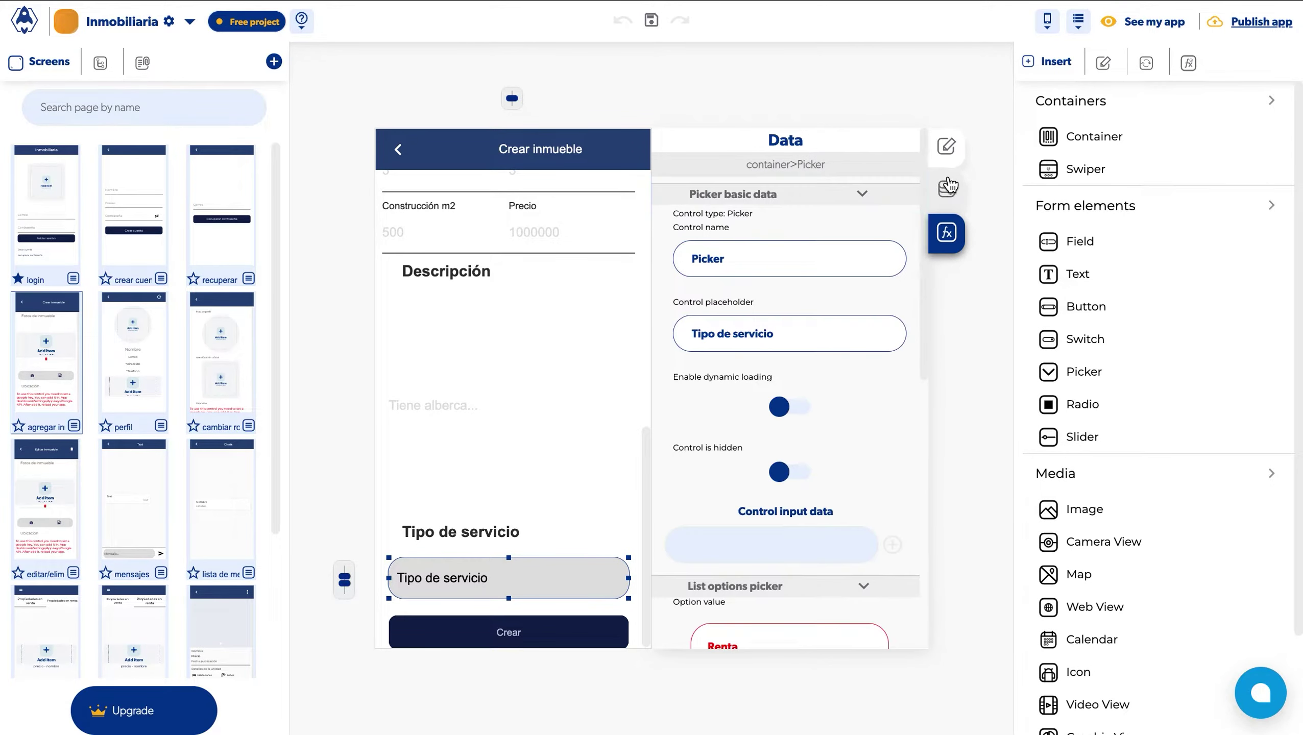
scroll(813, 511, "down", 5)
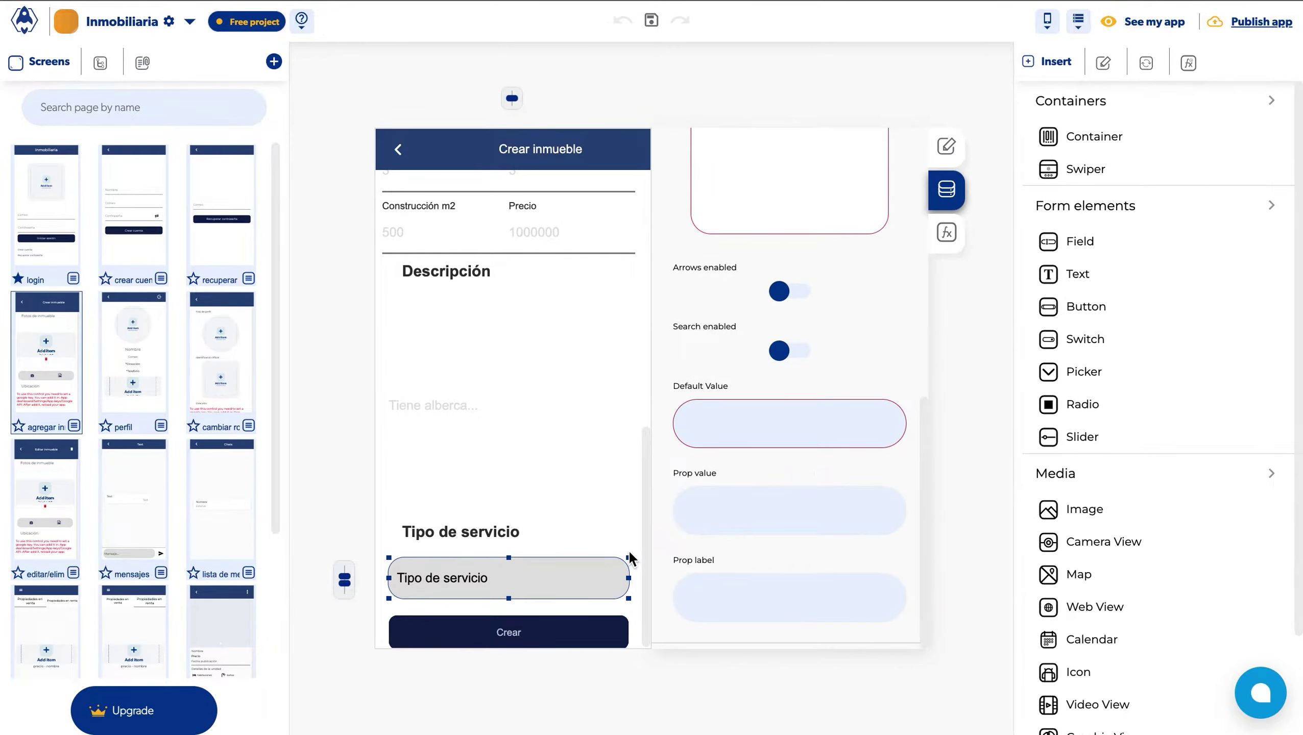
scroll(631, 559, "up", 4)
scroll(849, 402, "up", 5)
scroll(854, 396, "up", 1)
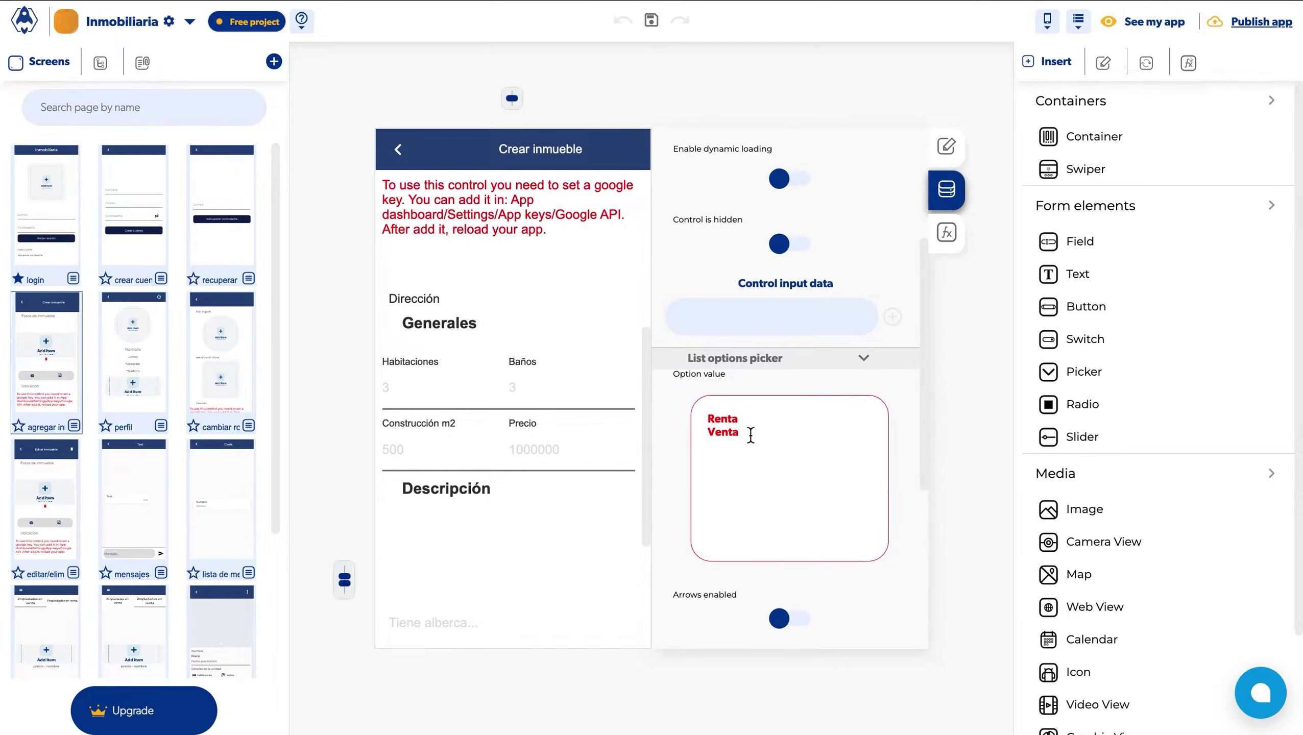
left_click_drag(750, 436, 698, 411)
scroll(497, 461, "down", 4)
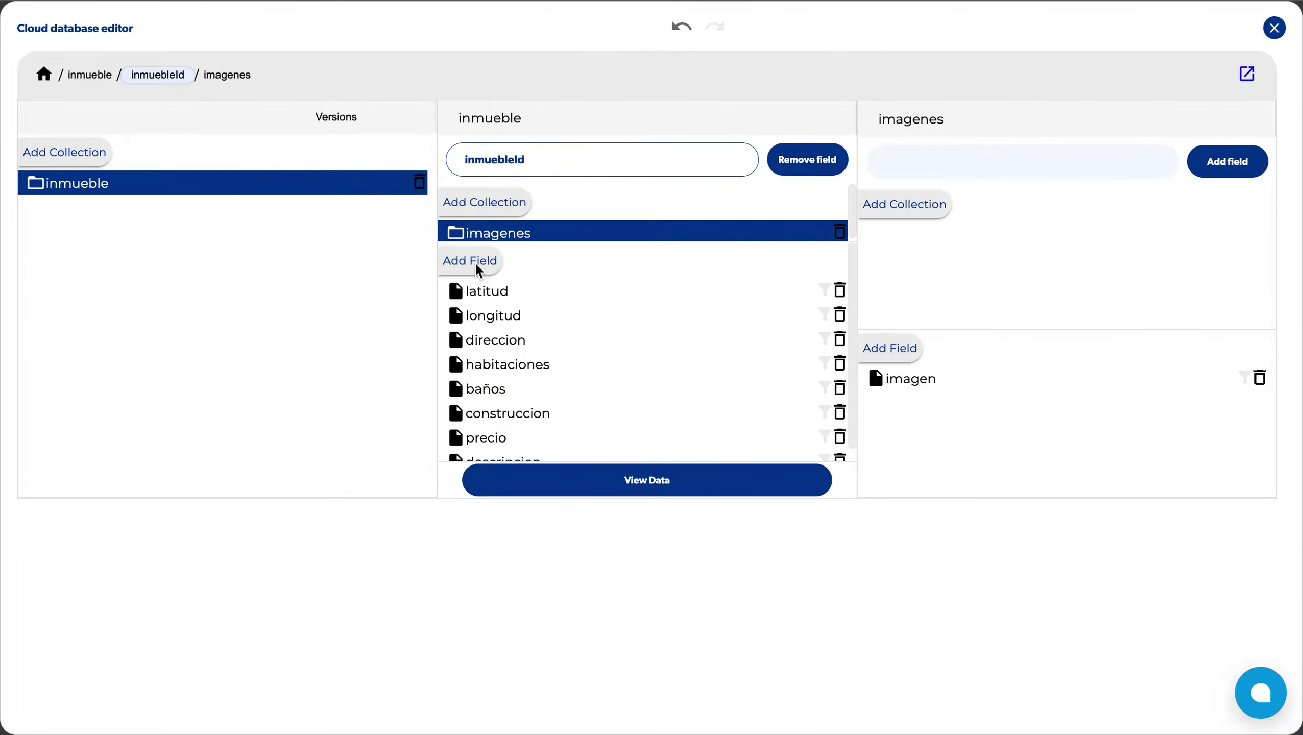
Add "tipo de servicio" and "id propietario" fields to the inmueble collection
scroll(524, 268, "down", 1)
key("Escape")
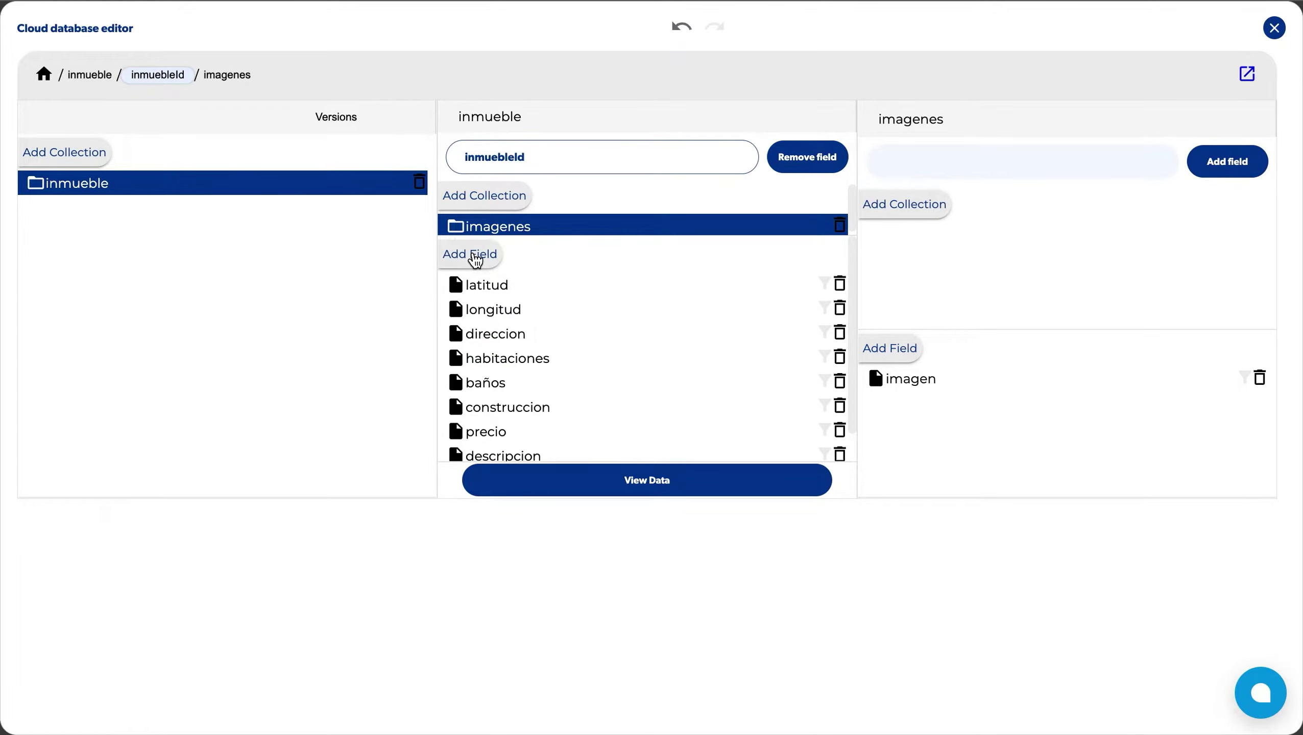
left_click(474, 257)
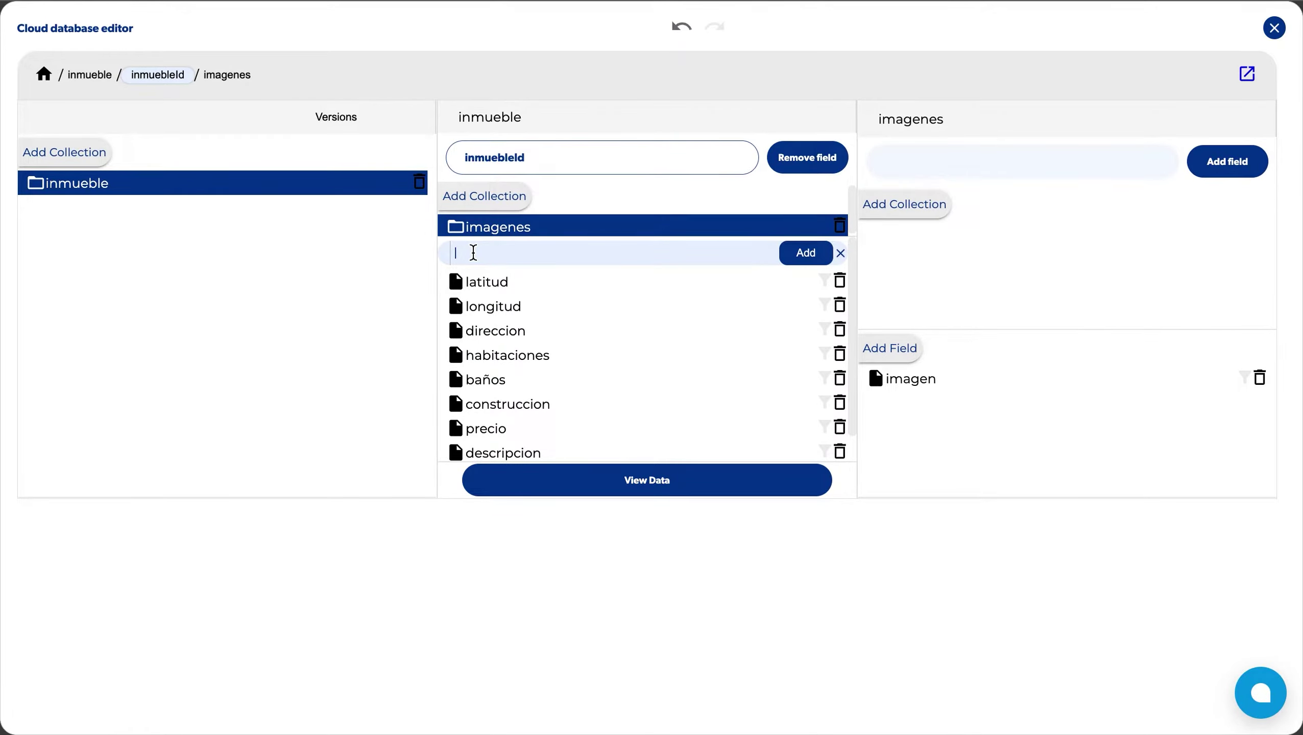
type("idImag")
key("Return")
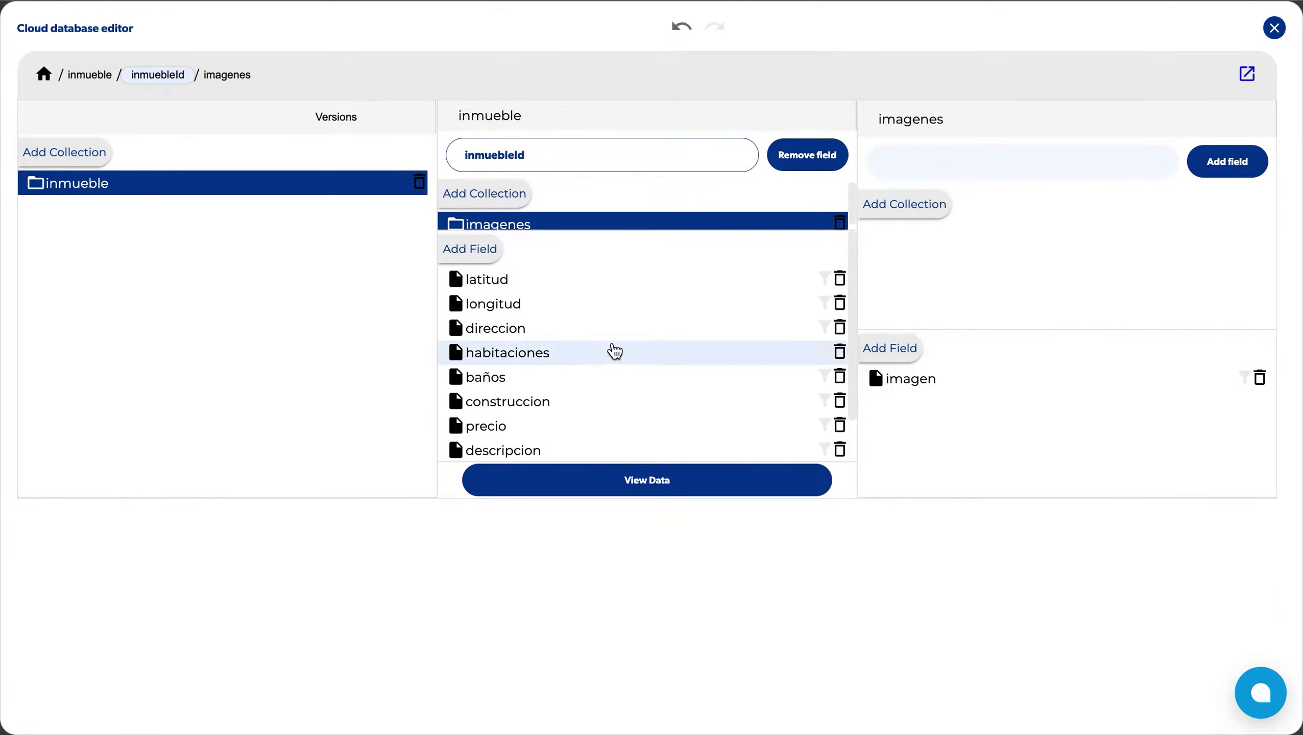
scroll(615, 352, "down", 1)
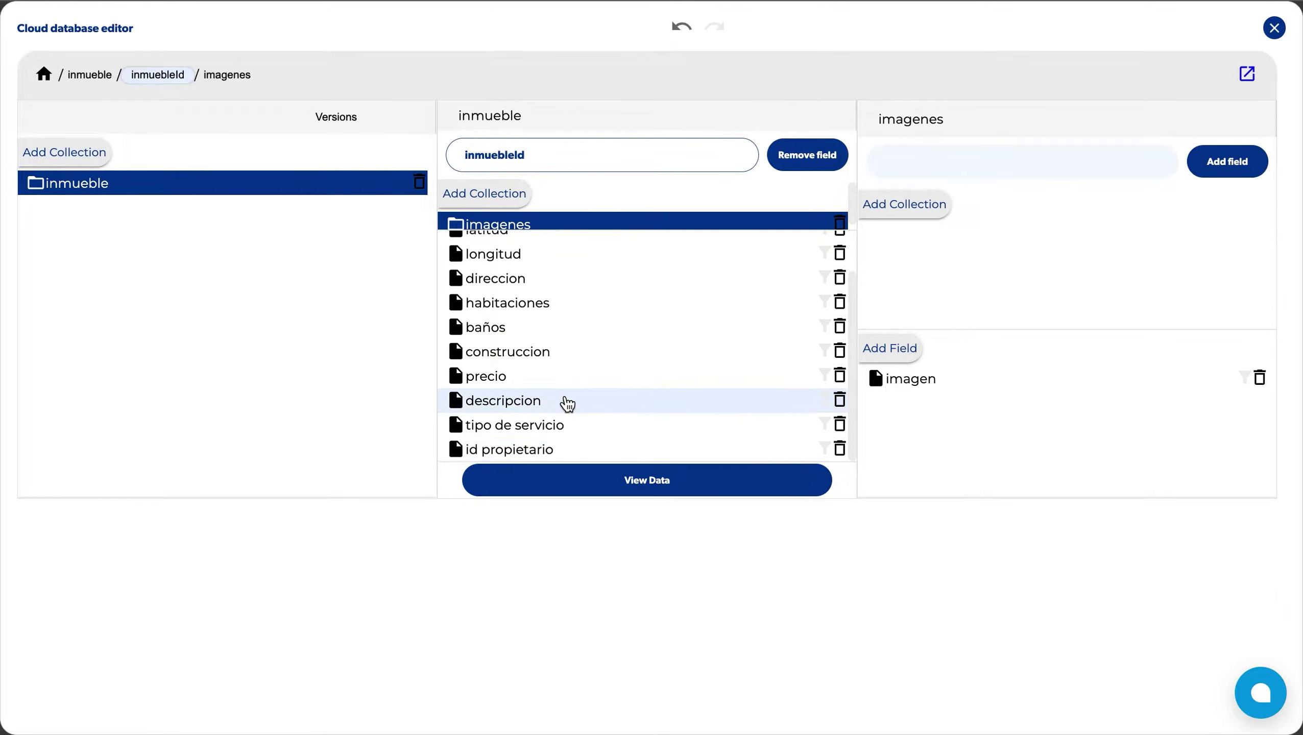
Add a "nombre" field to the inmueble collection and check the rest of the field list
scroll(567, 404, "up", 1)
left_click(485, 251)
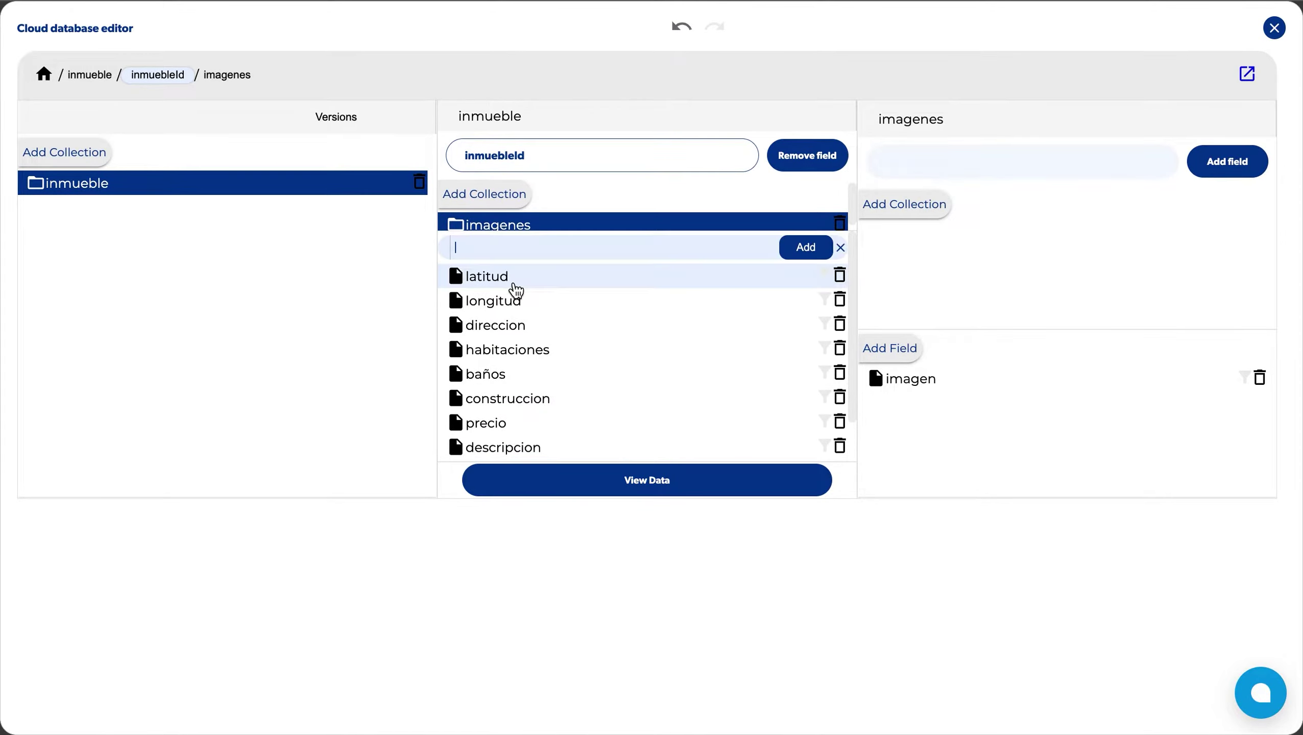
type("nombre")
key("Return")
scroll(679, 391, "up", 1)
scroll(680, 391, "up", 1)
left_click(806, 246)
scroll(666, 371, "down", 3)
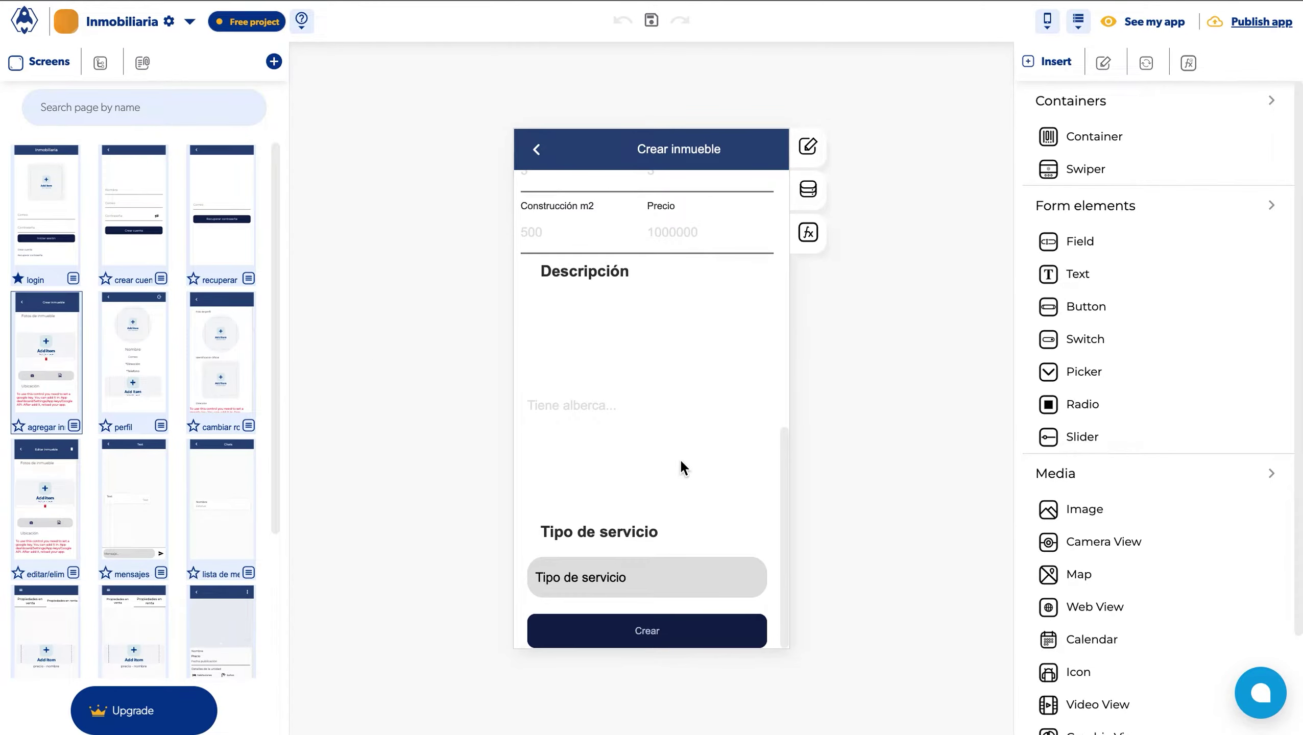
Check the perfil screen and create a "propietarios" collection at the root of the cloud database
left_click(119, 365)
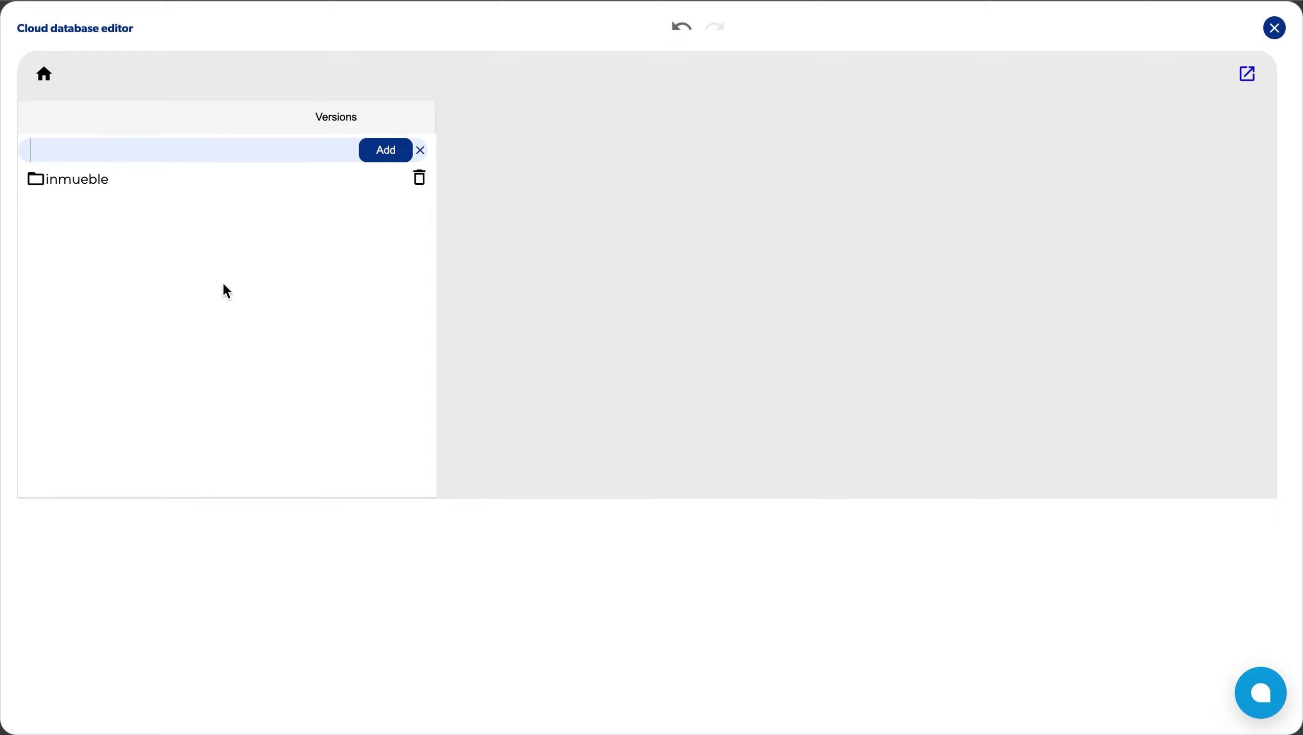
type("propietarios")
key("Return")
Add "foto" and "nombre" fields to the propietarios collection, checking the perfil screen for the information it shows
left_click(502, 345)
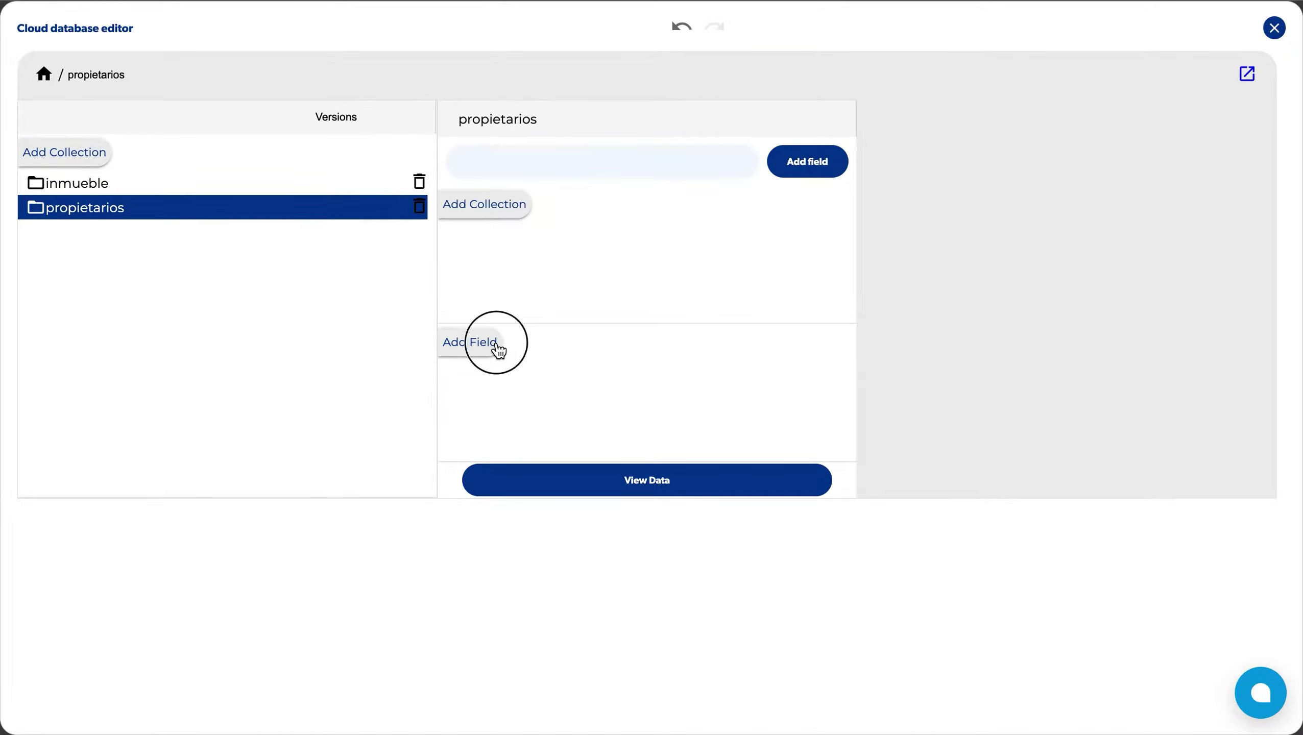
type("foto")
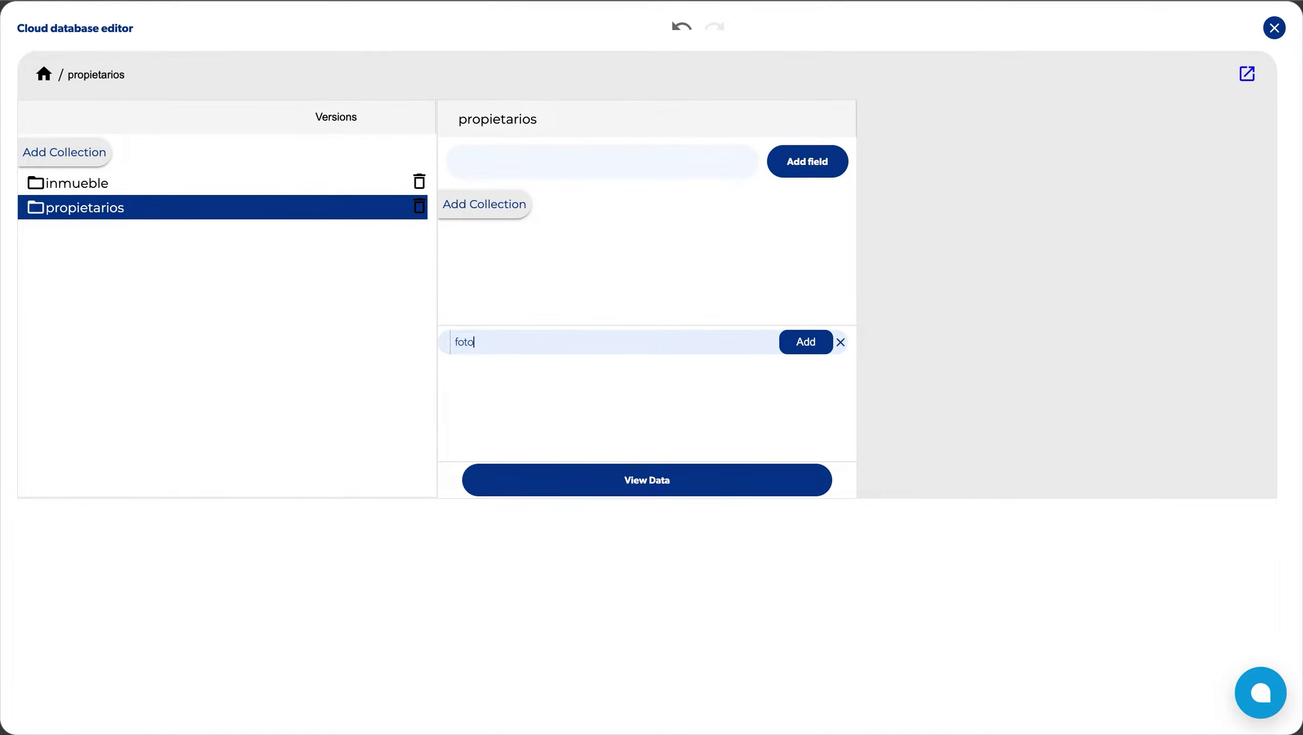
key("Return")
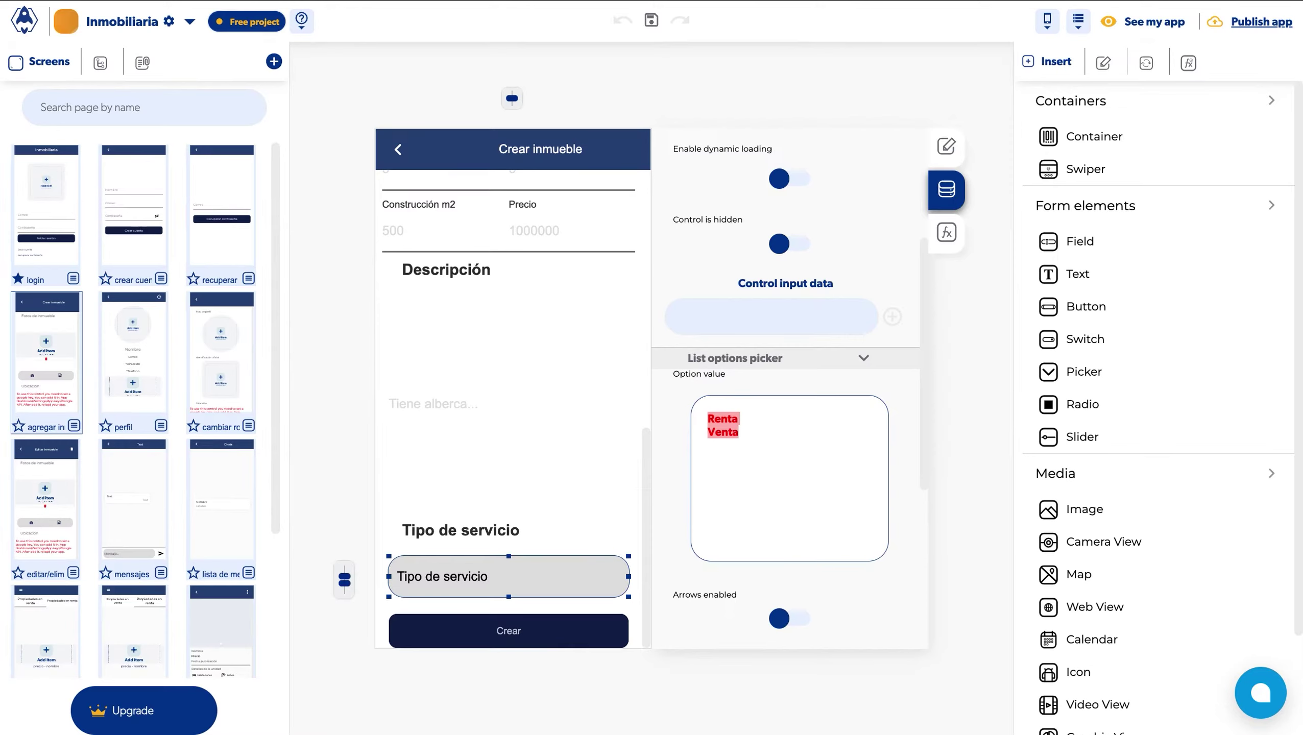
left_click(129, 374)
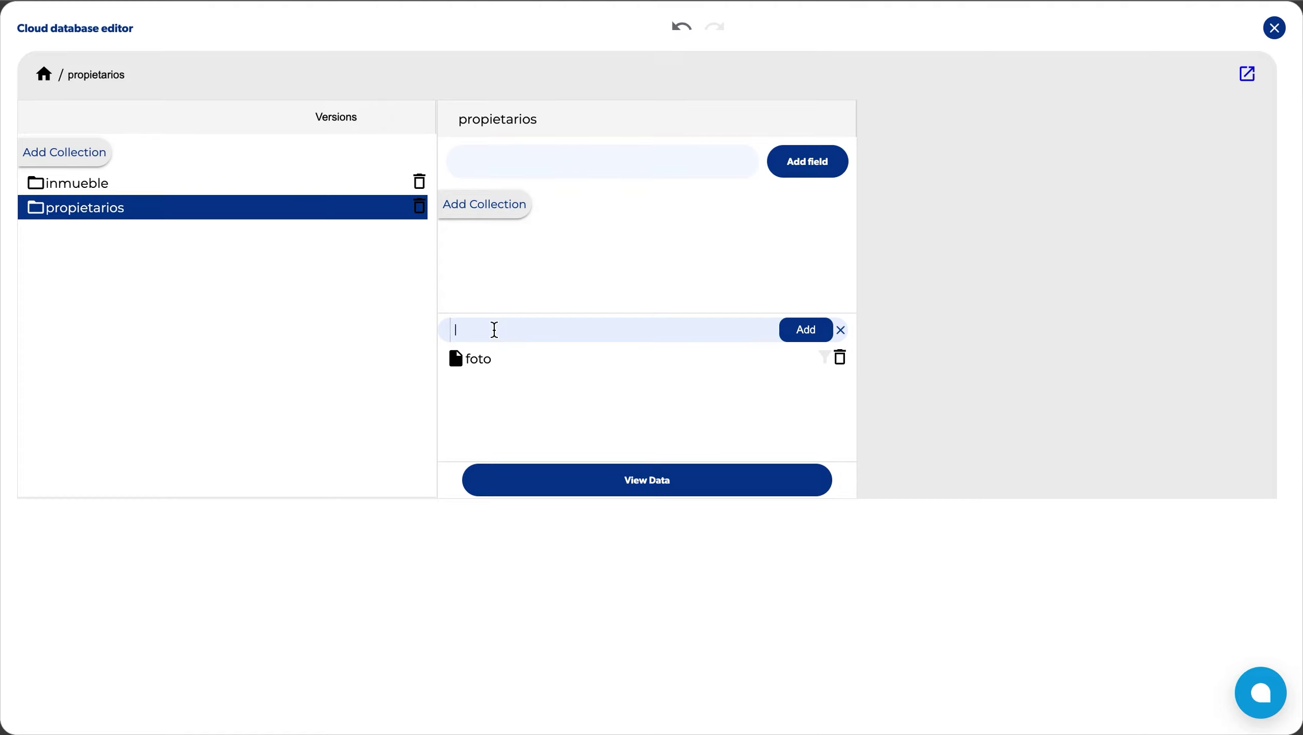
type("nombre")
key("Return")
Add "correo", "direccio" and "telefono" fields to the propietarios collection
left_click(470, 317)
type("correo")
key("Return")
type("direccio")
key("Return")
left_click(469, 293)
type("telefono")
key("Return")
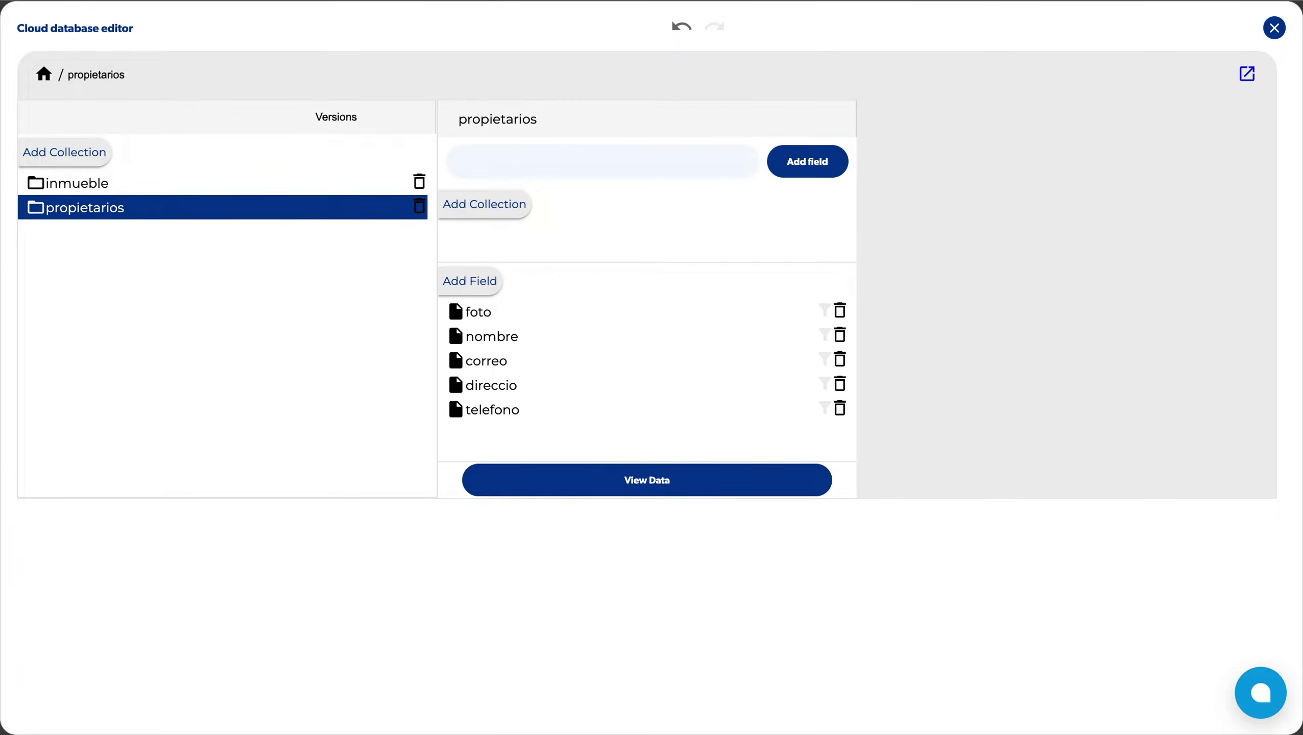
Compare the perfil screen with the field lists of the inmueble and propietarios collections
left_click(1274, 28)
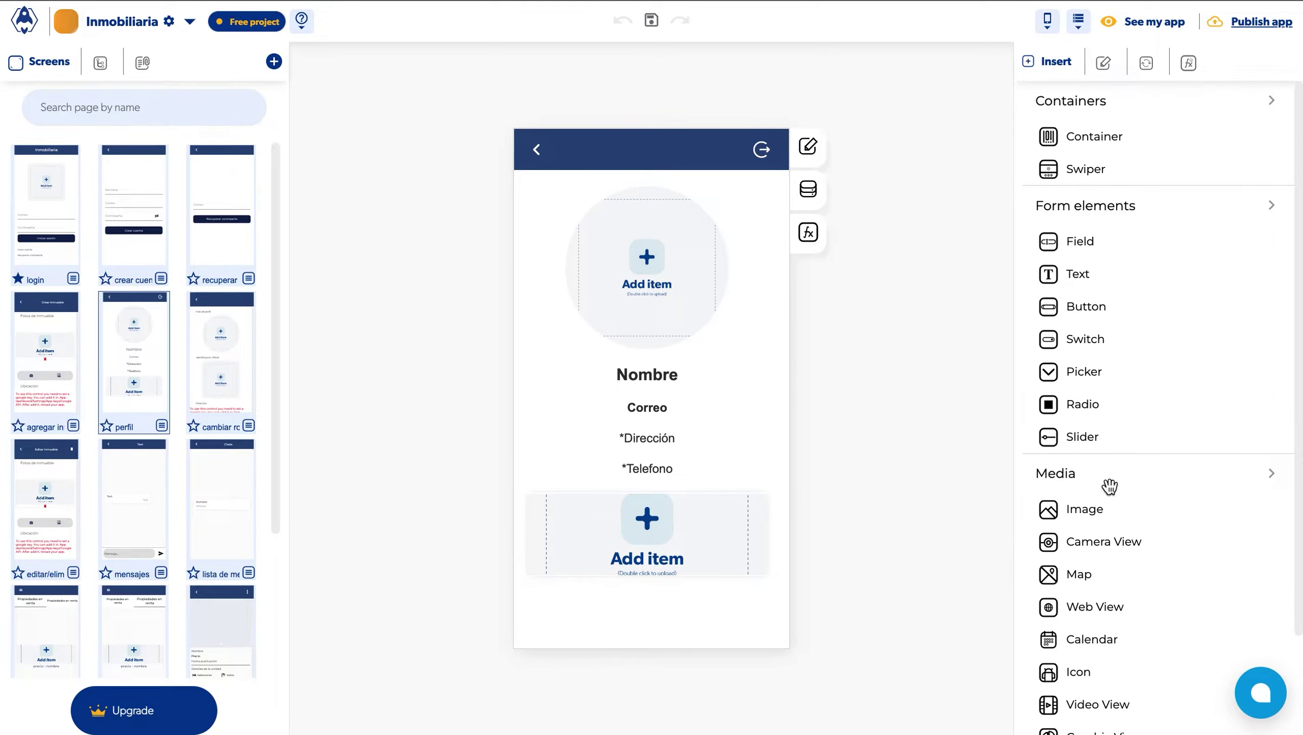
left_click(1077, 25)
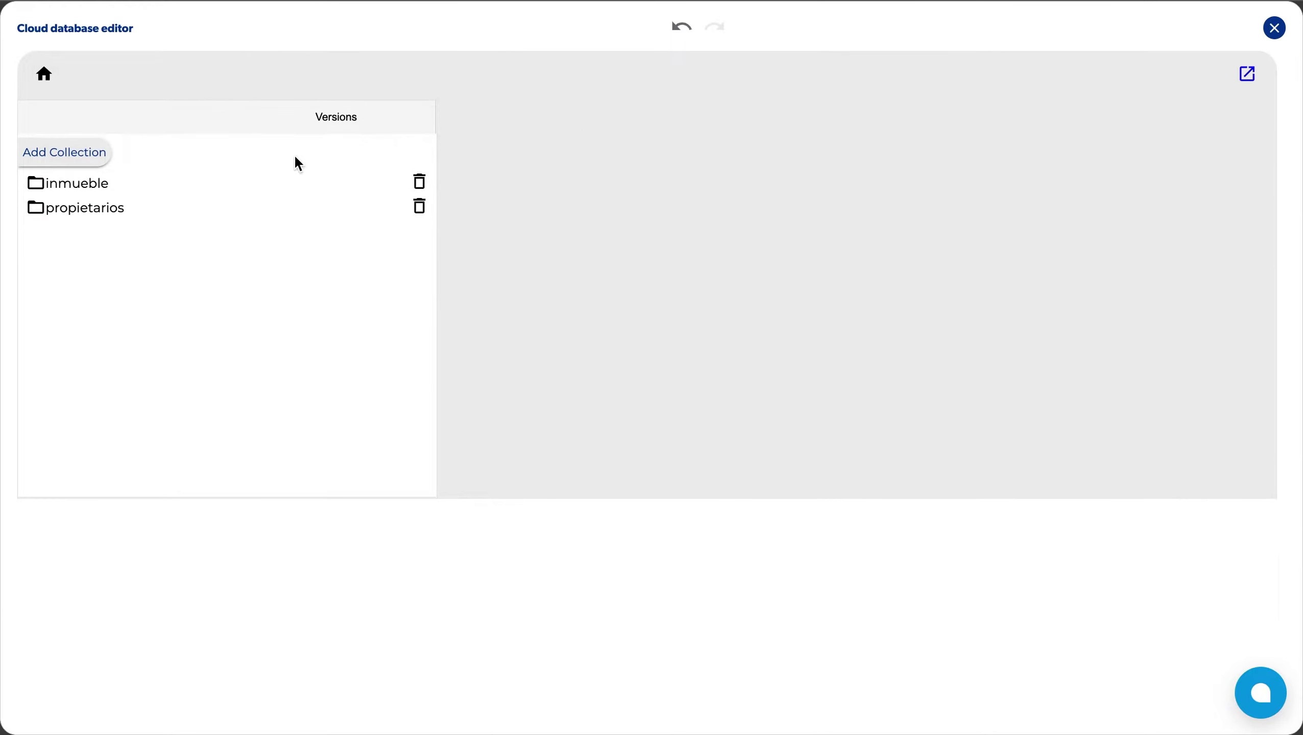
left_click(210, 183)
scroll(608, 409, "down", 1)
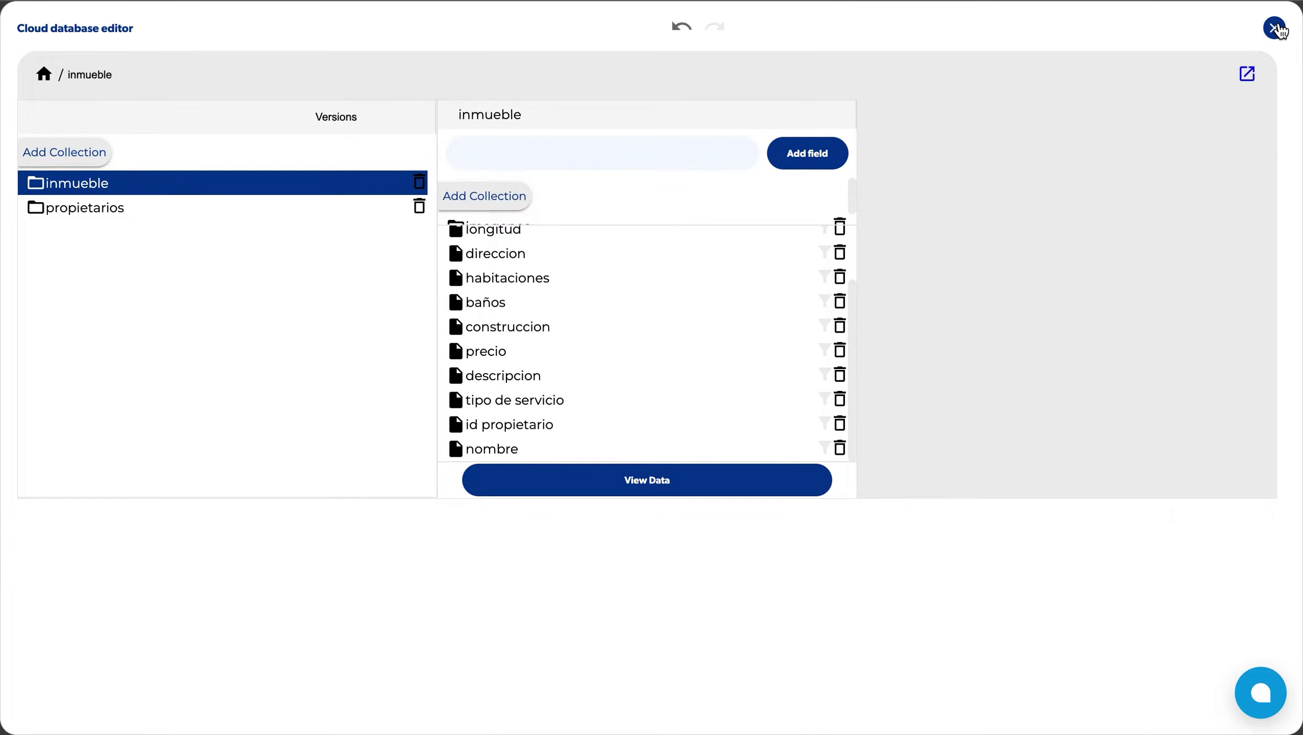
left_click(1275, 28)
left_click(1079, 26)
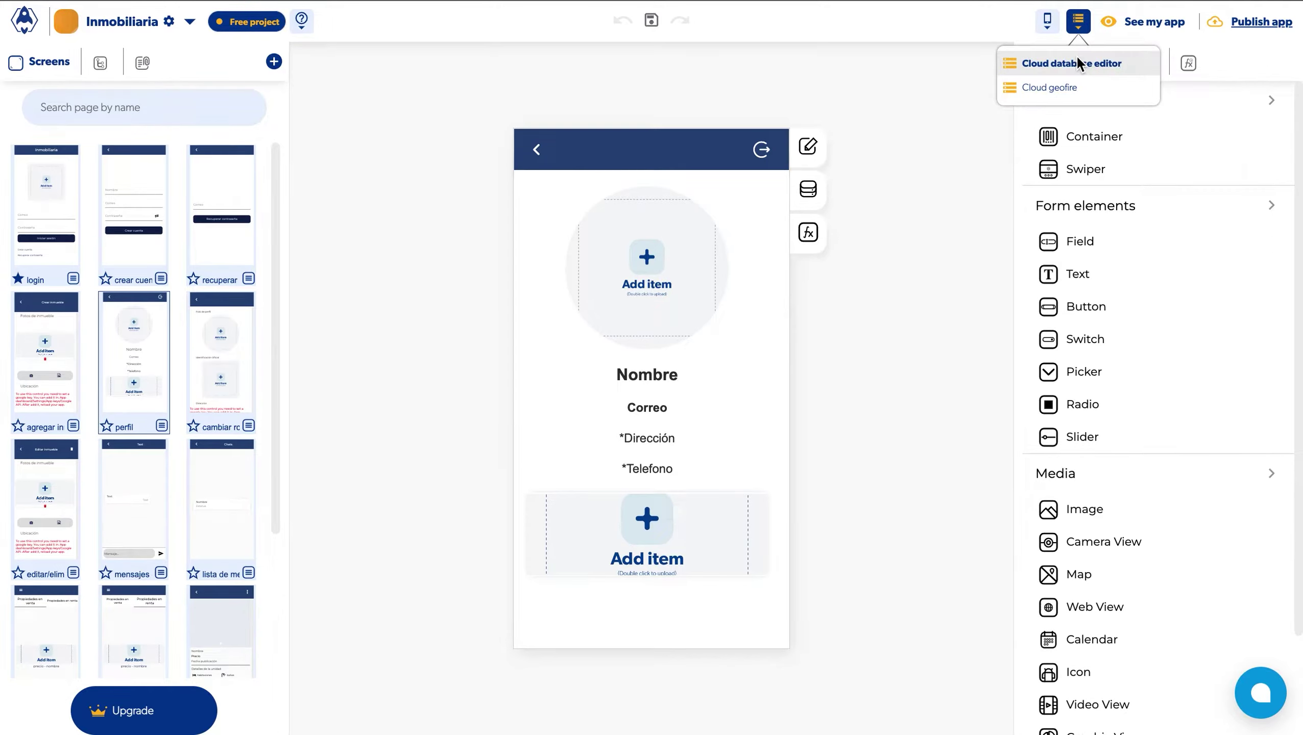
left_click(1076, 60)
left_click(233, 211)
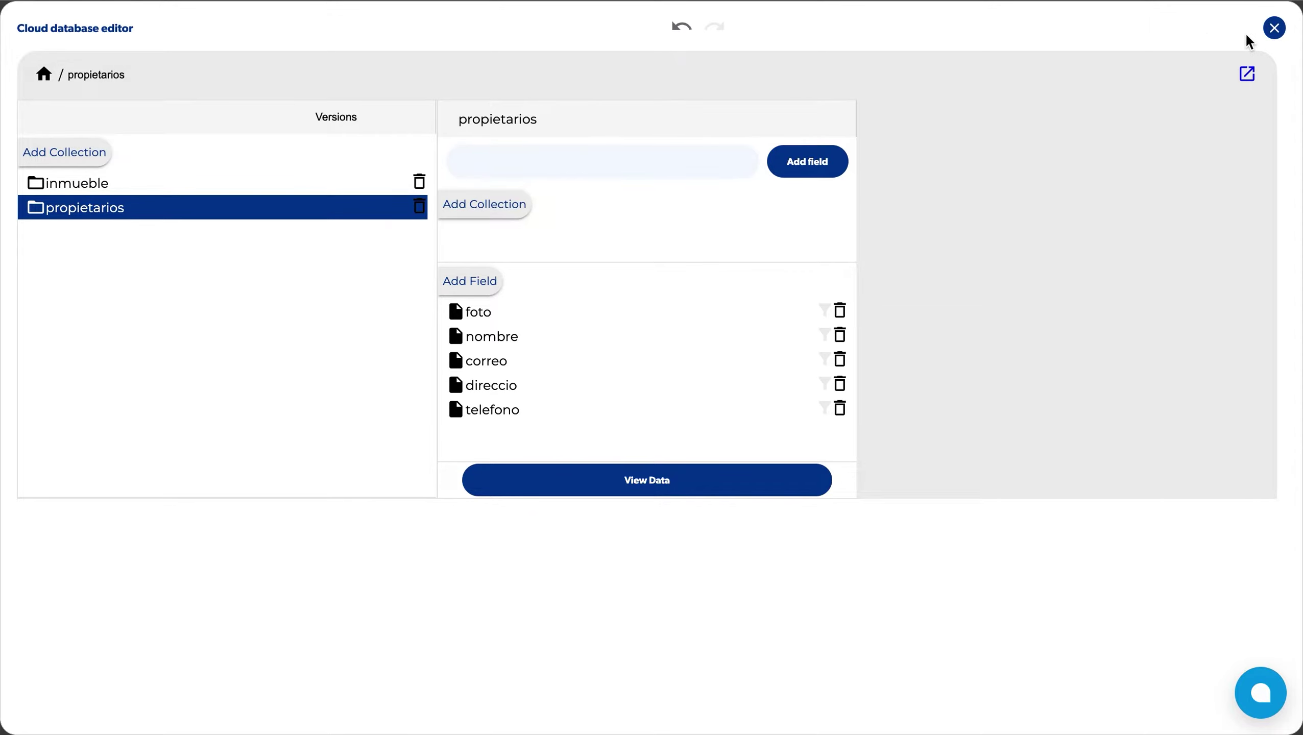
Check the cambiar rol screen and add an "identificacion oficial" field to the propietarios collection
left_click(1274, 29)
left_click(212, 375)
left_click(478, 281)
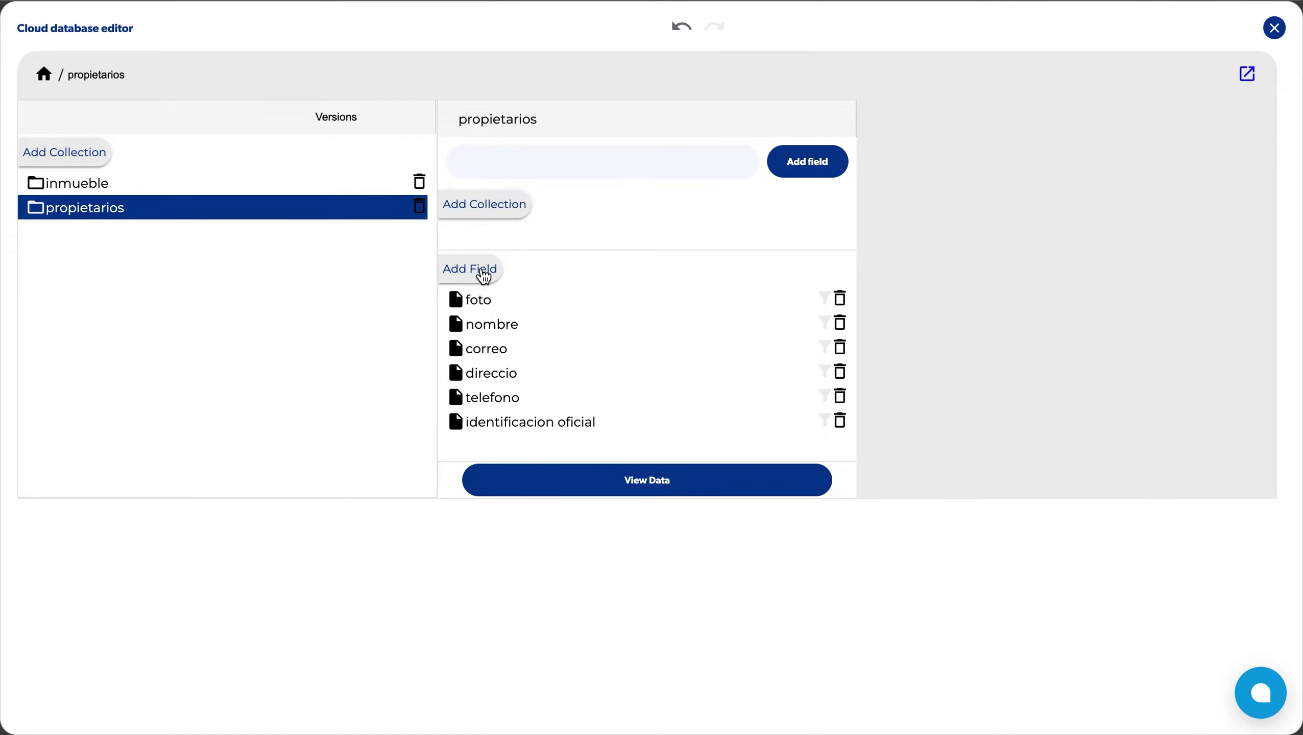
Add "latitud", "longitud" and "ciudad" fields to the propietarios collection
left_click(479, 268)
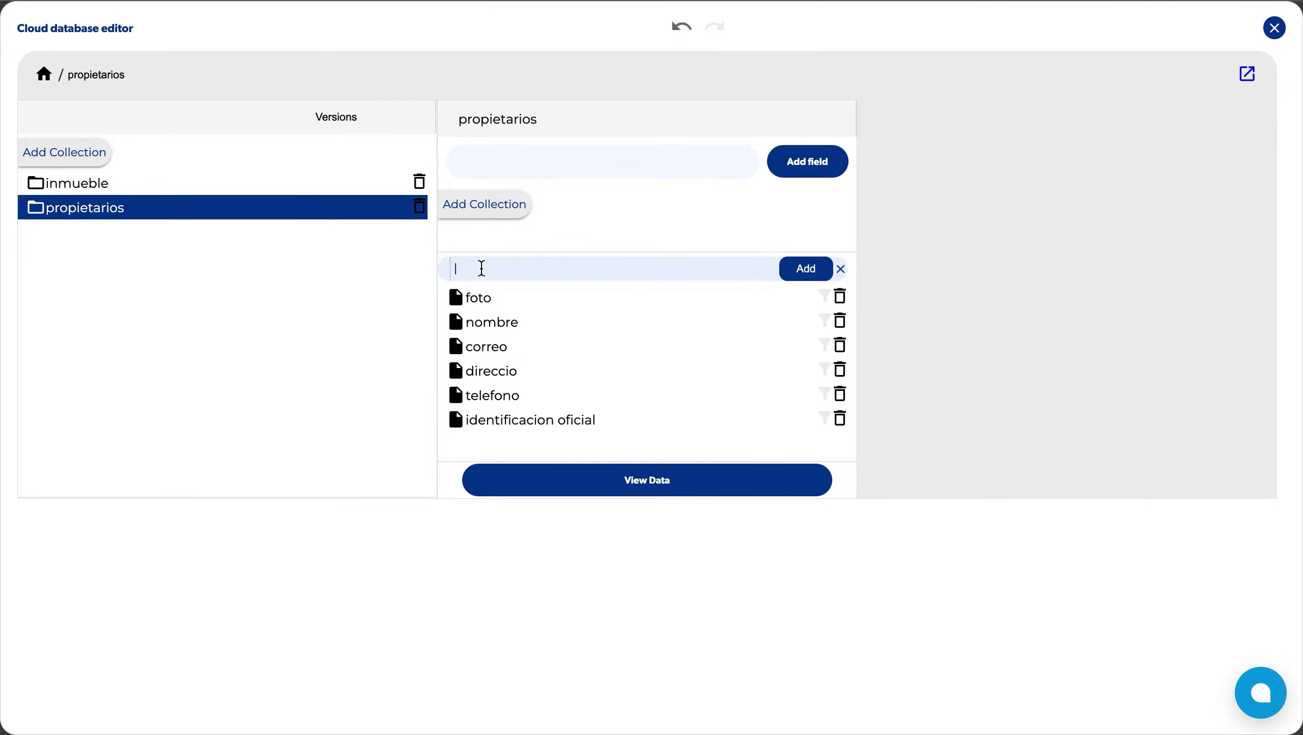
type("long")
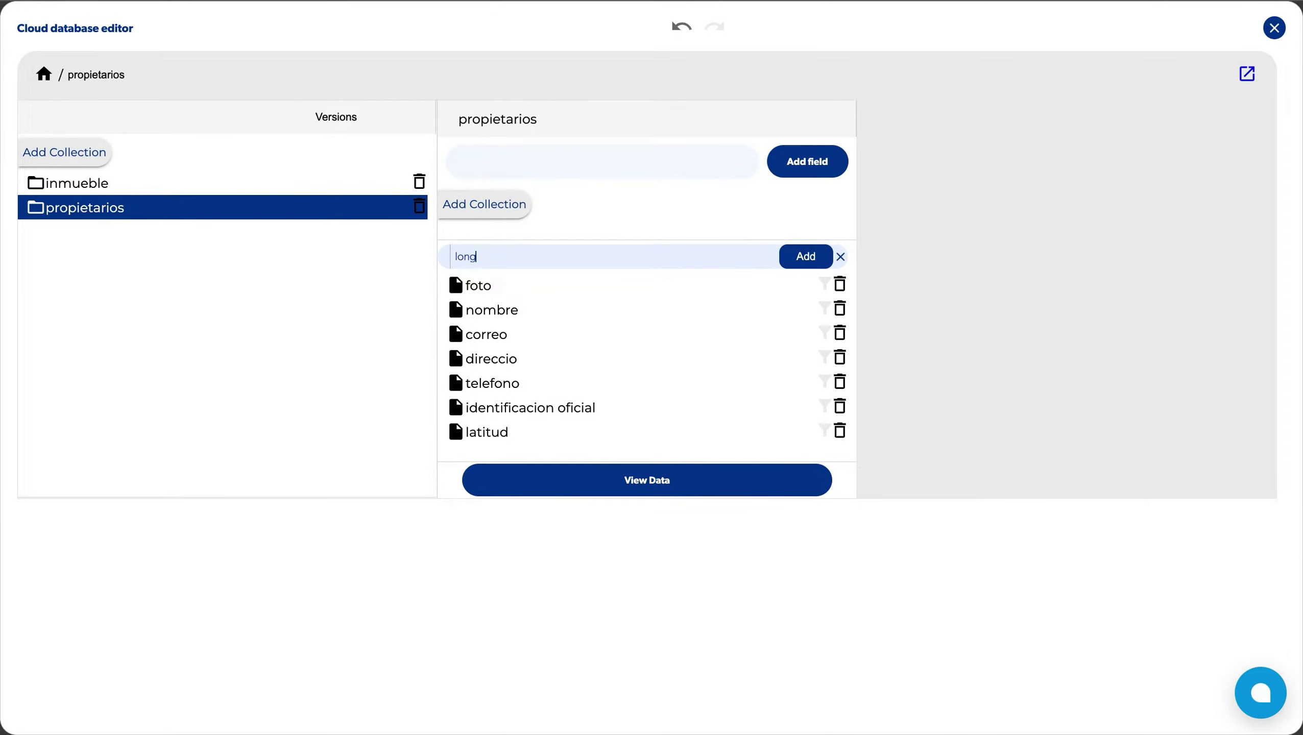
type("itud")
key("Return")
left_click(463, 245)
type("n")
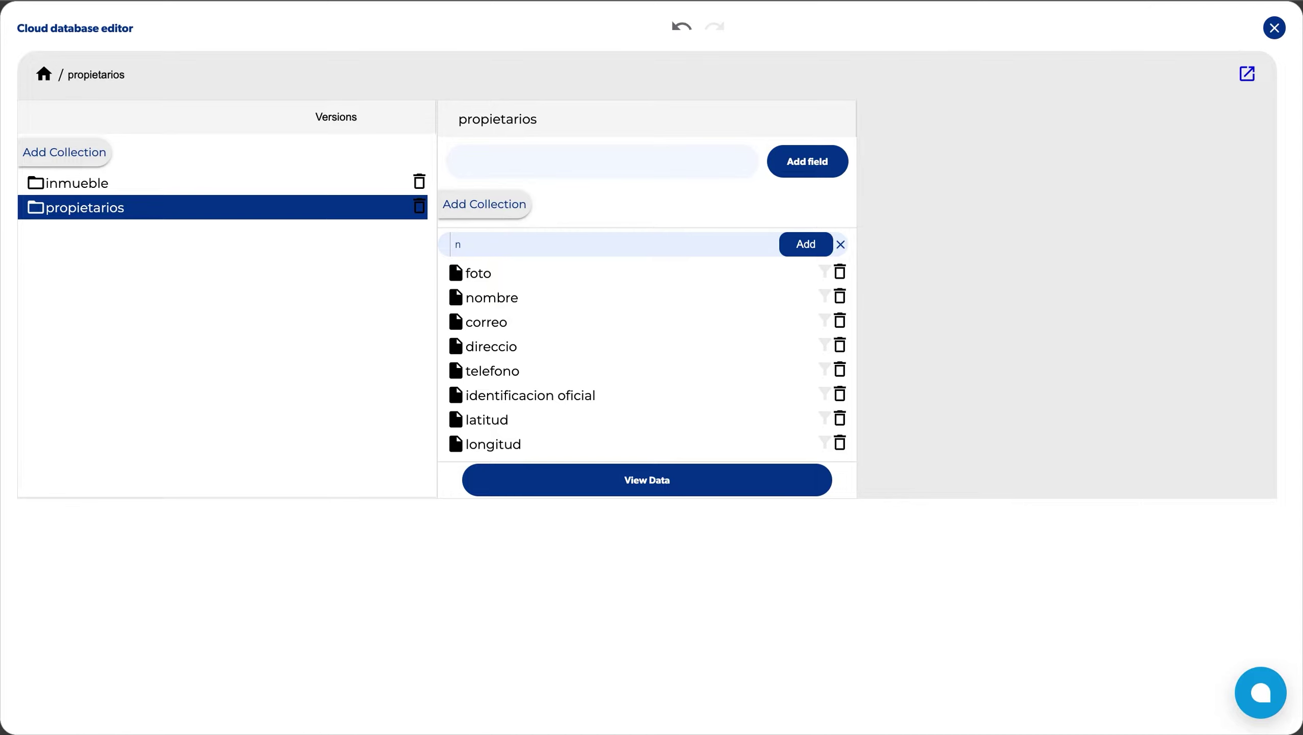
type("ciudad")
key("Return")
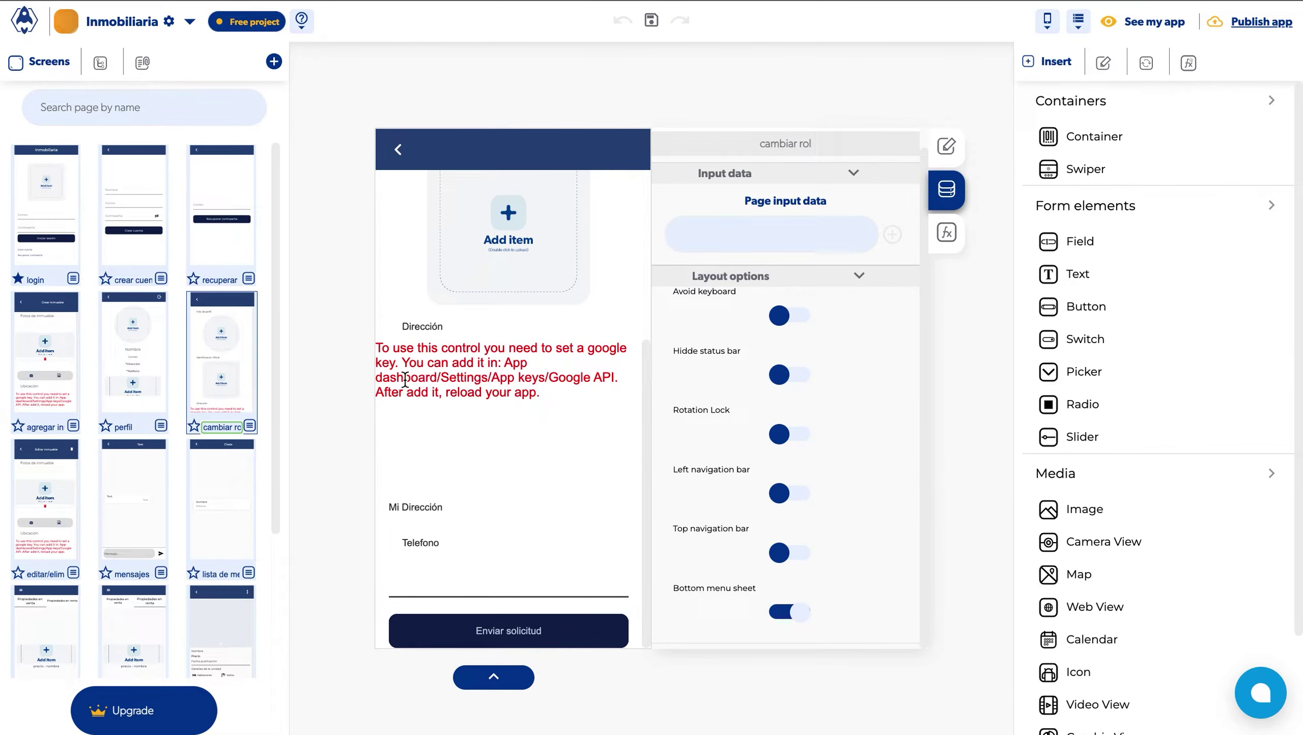
Compare the form fields on the Editar inmueble screen with the fields of the inmueble collection
scroll(162, 380, "down", 2)
left_click(46, 392)
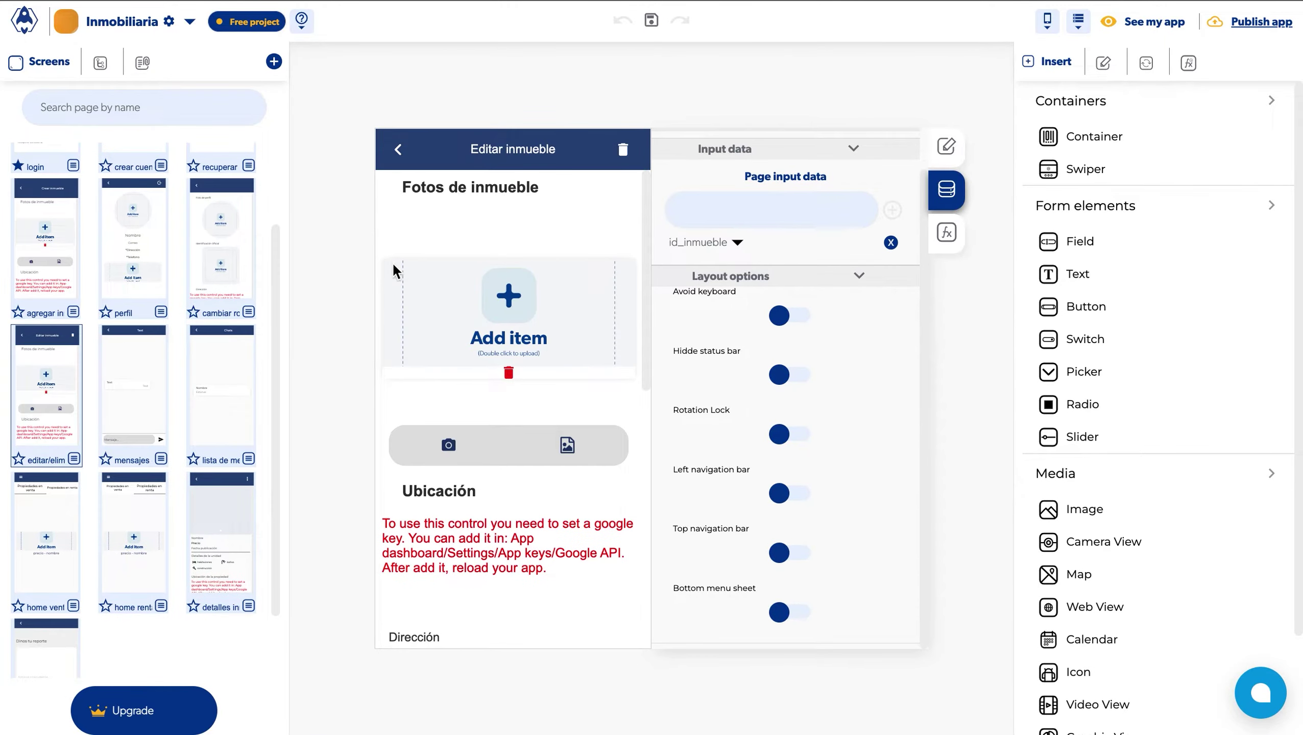
scroll(509, 363, "down", 10)
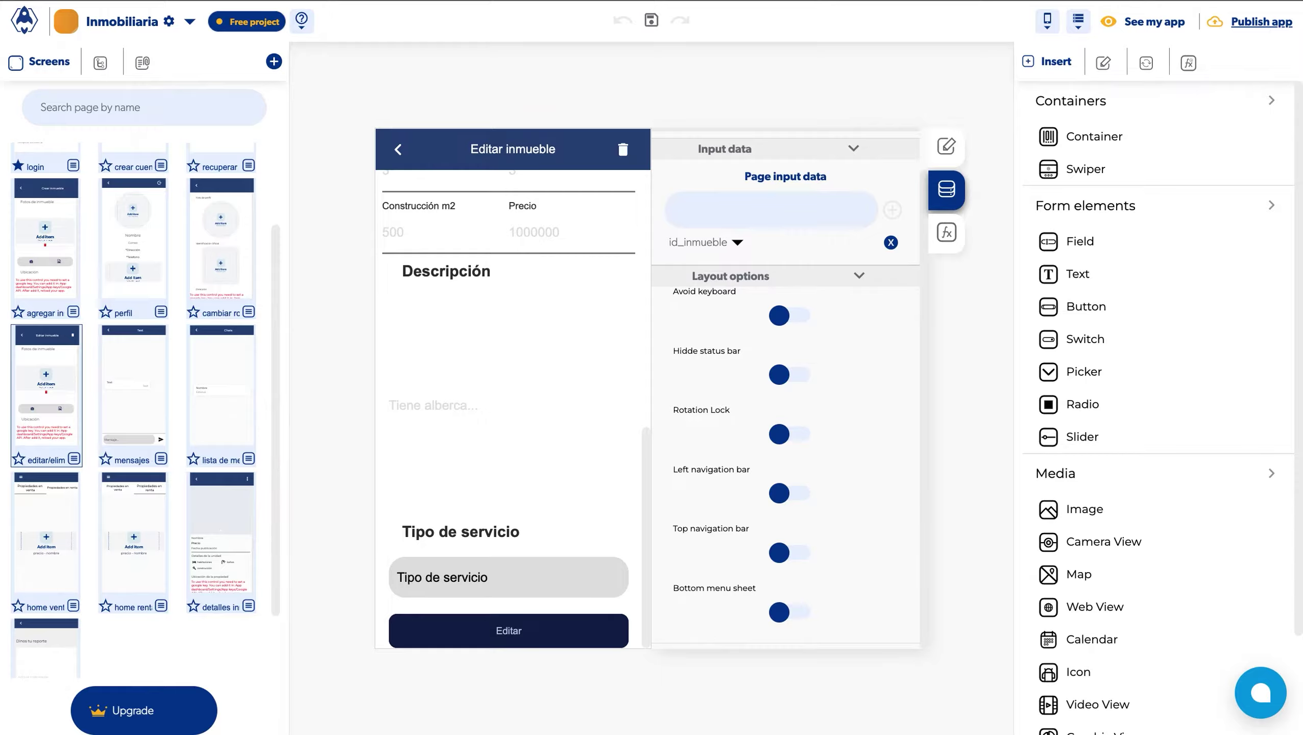
left_click(100, 63)
left_click(137, 182)
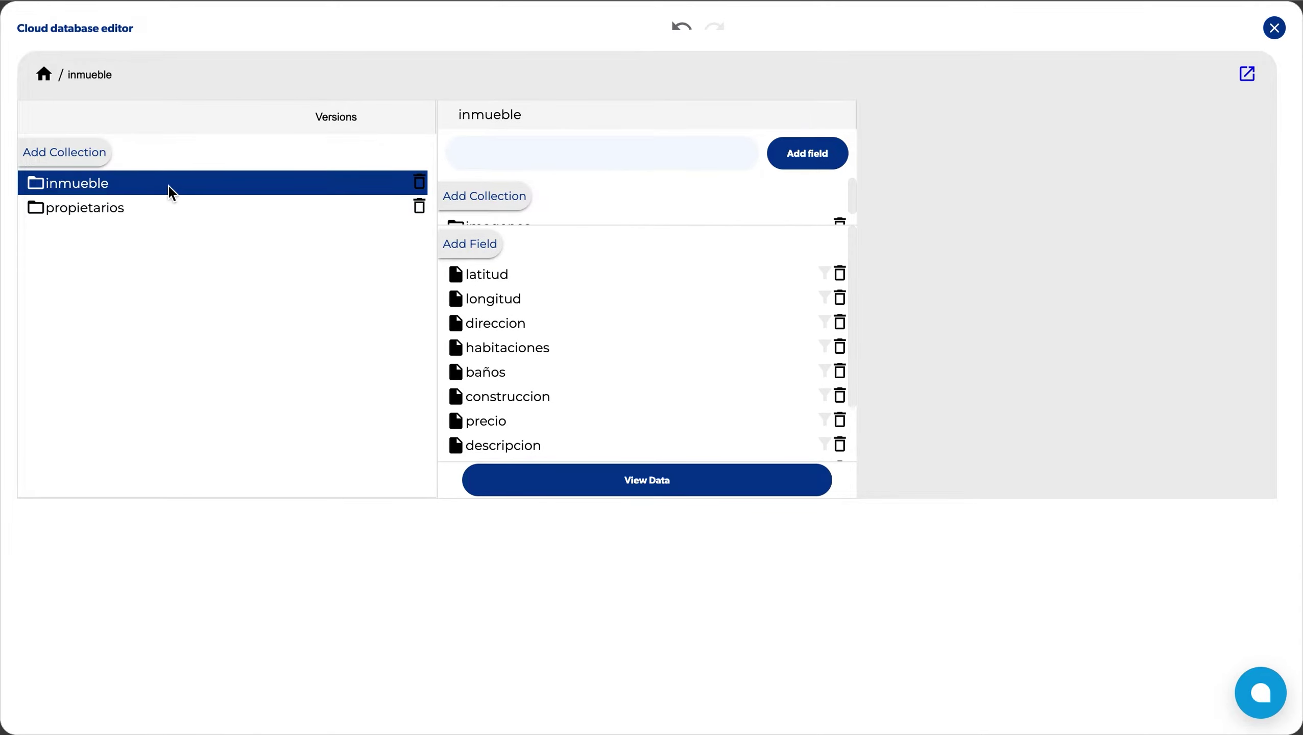
key("Escape")
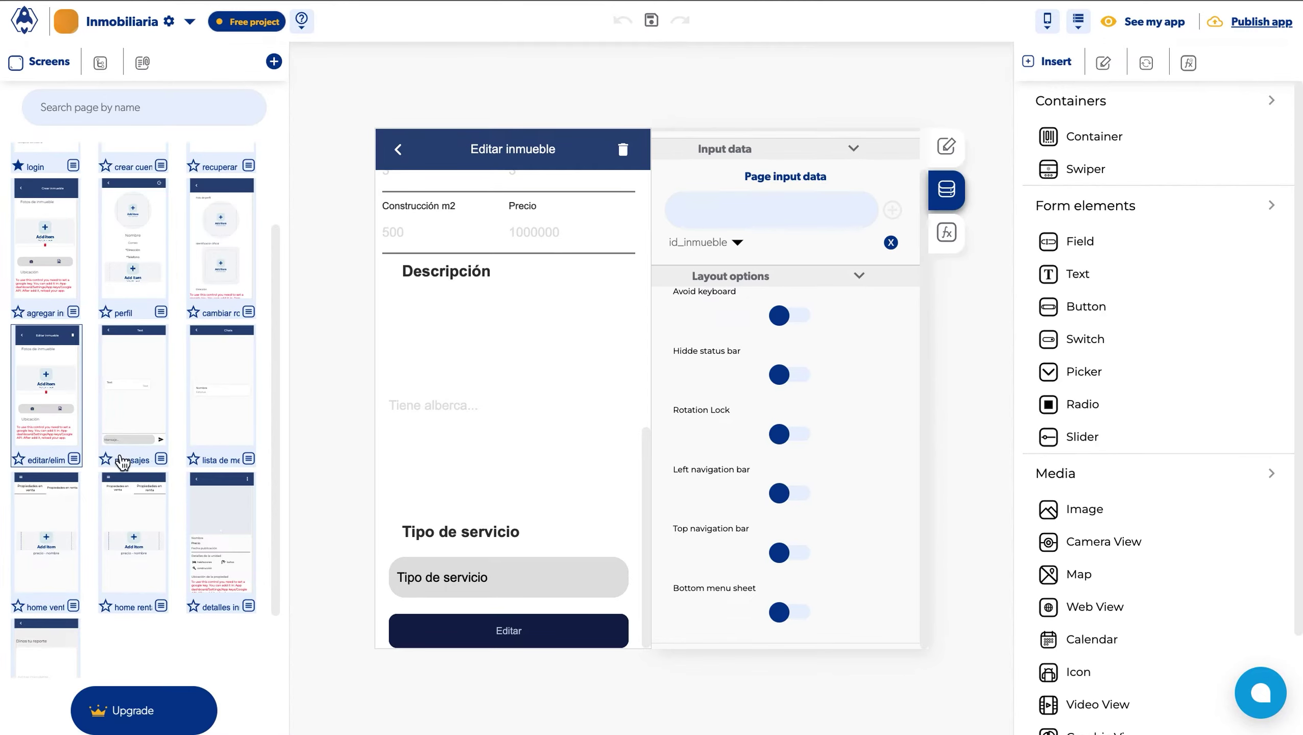
Check the mensajes and Chats screens and create a "lista chat" collection at the root of the cloud database
left_click(137, 402)
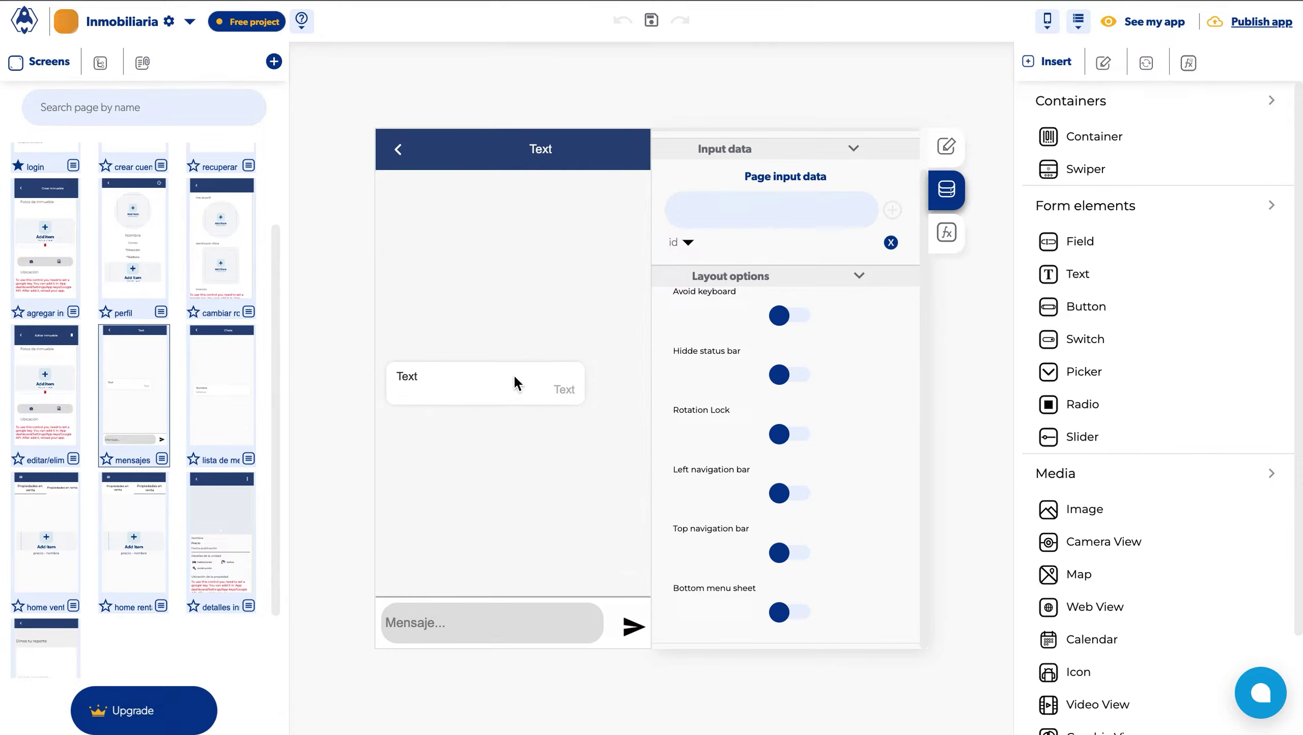
left_click(221, 402)
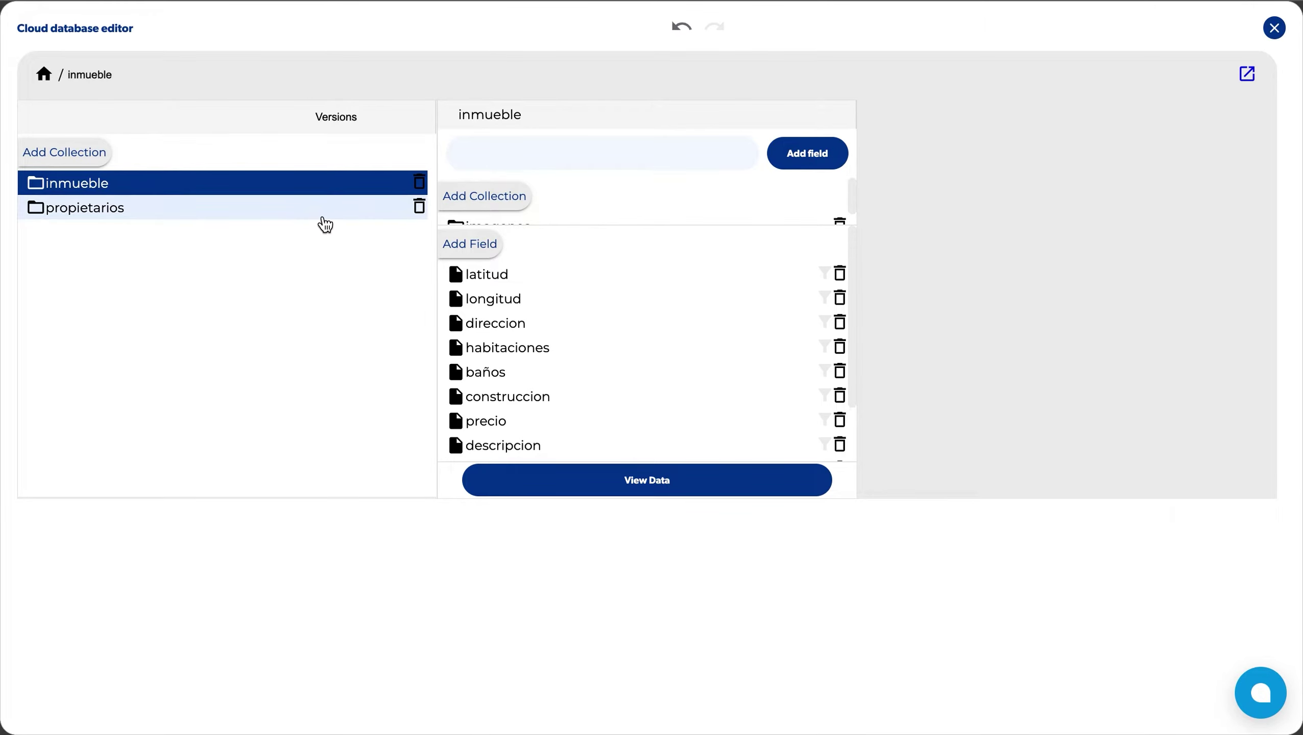
left_click(64, 151)
type("lista chat")
key("Return")
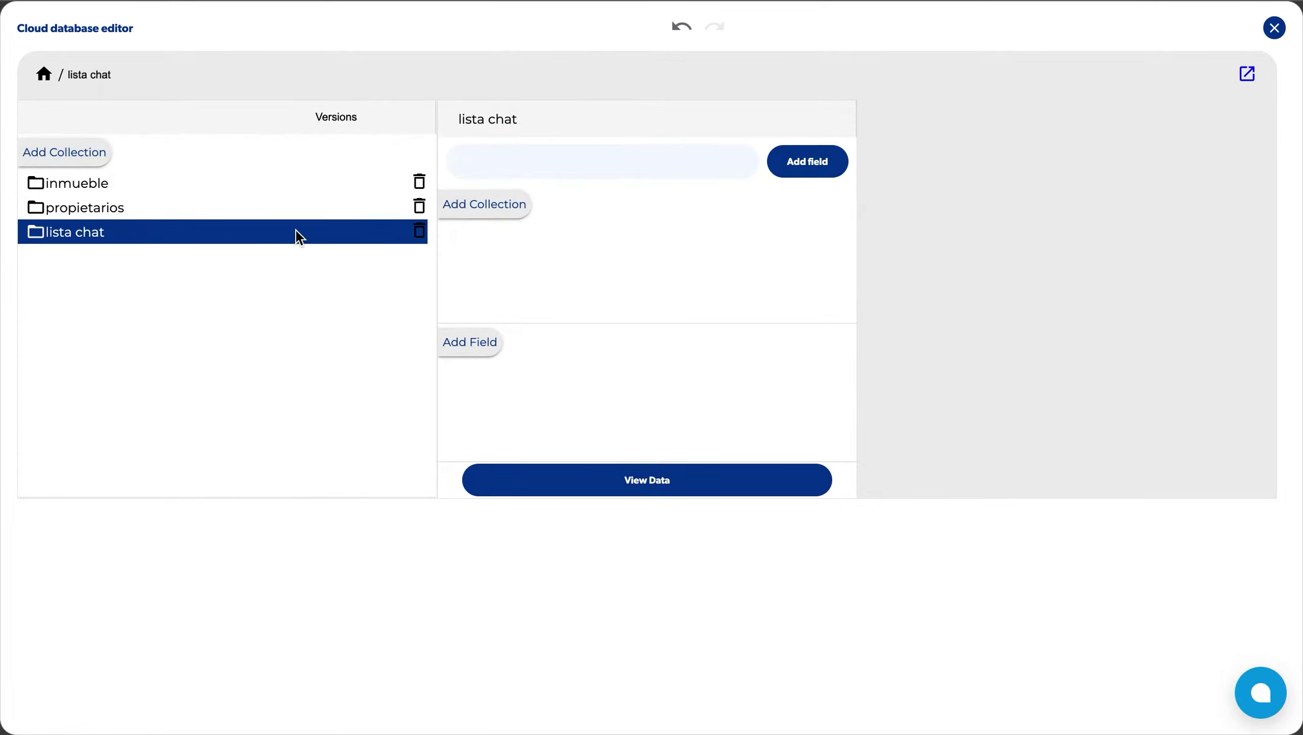
Add a "conversaciones" subcollection inside the lista chat collection
left_click(470, 344)
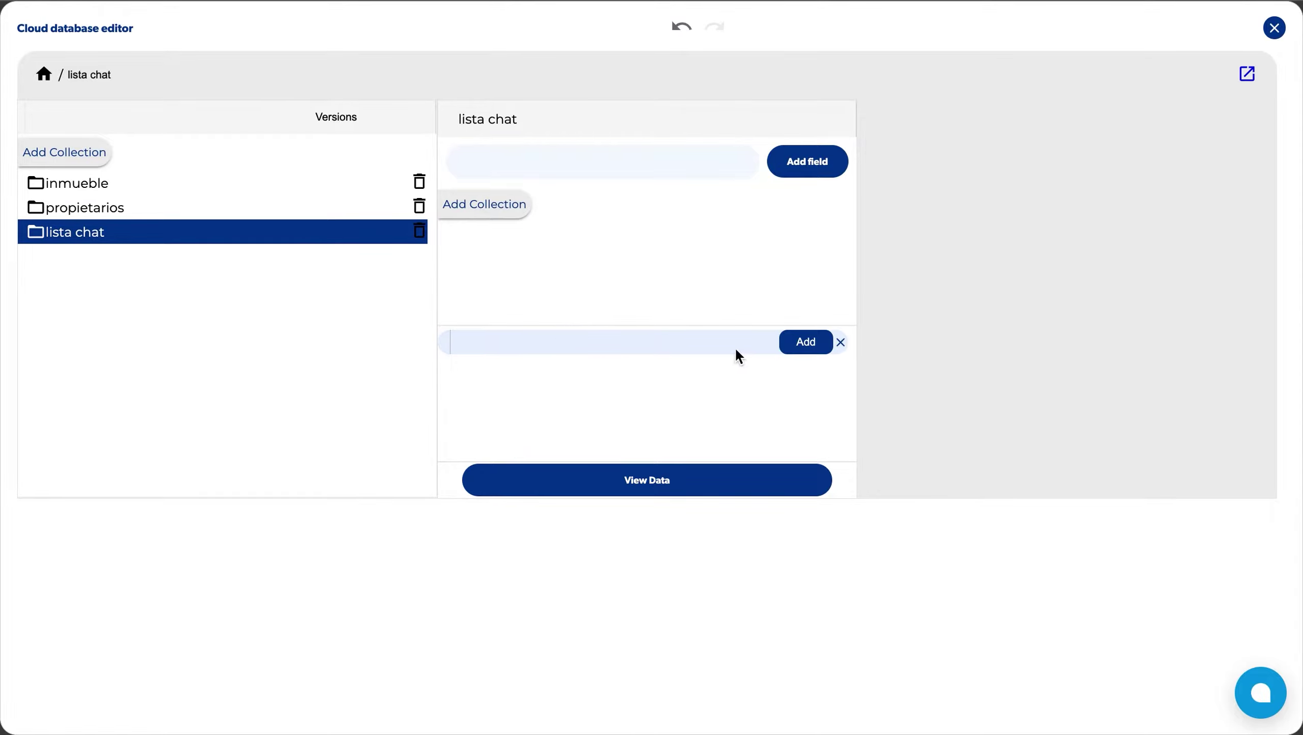
left_click(842, 345)
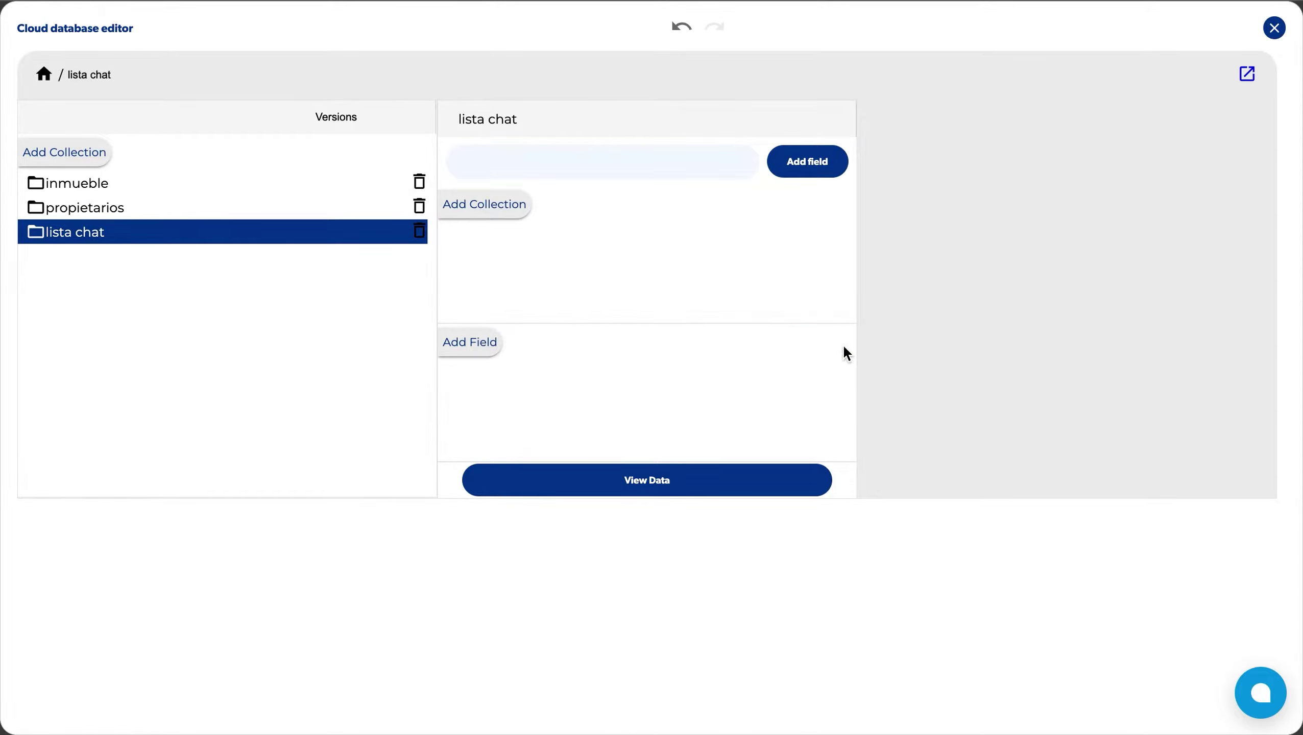
left_click(500, 207)
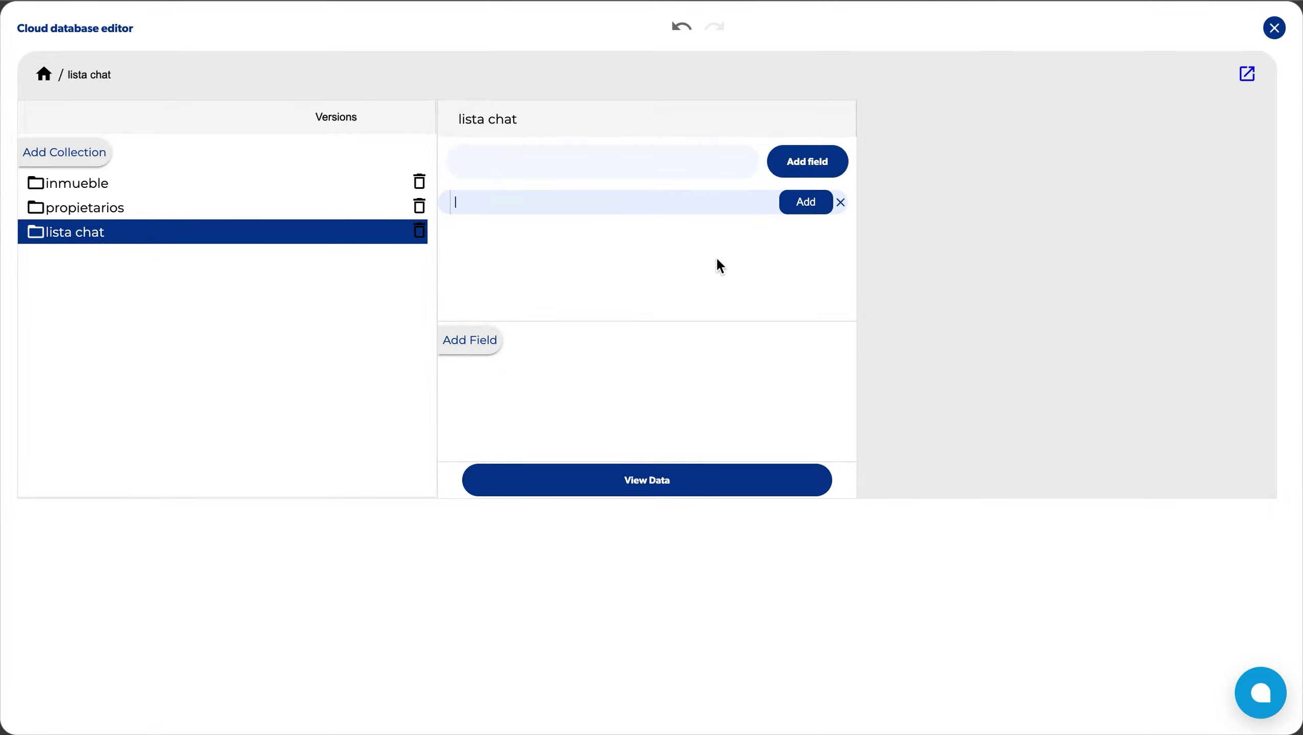
type("conversaciones")
left_click(805, 208)
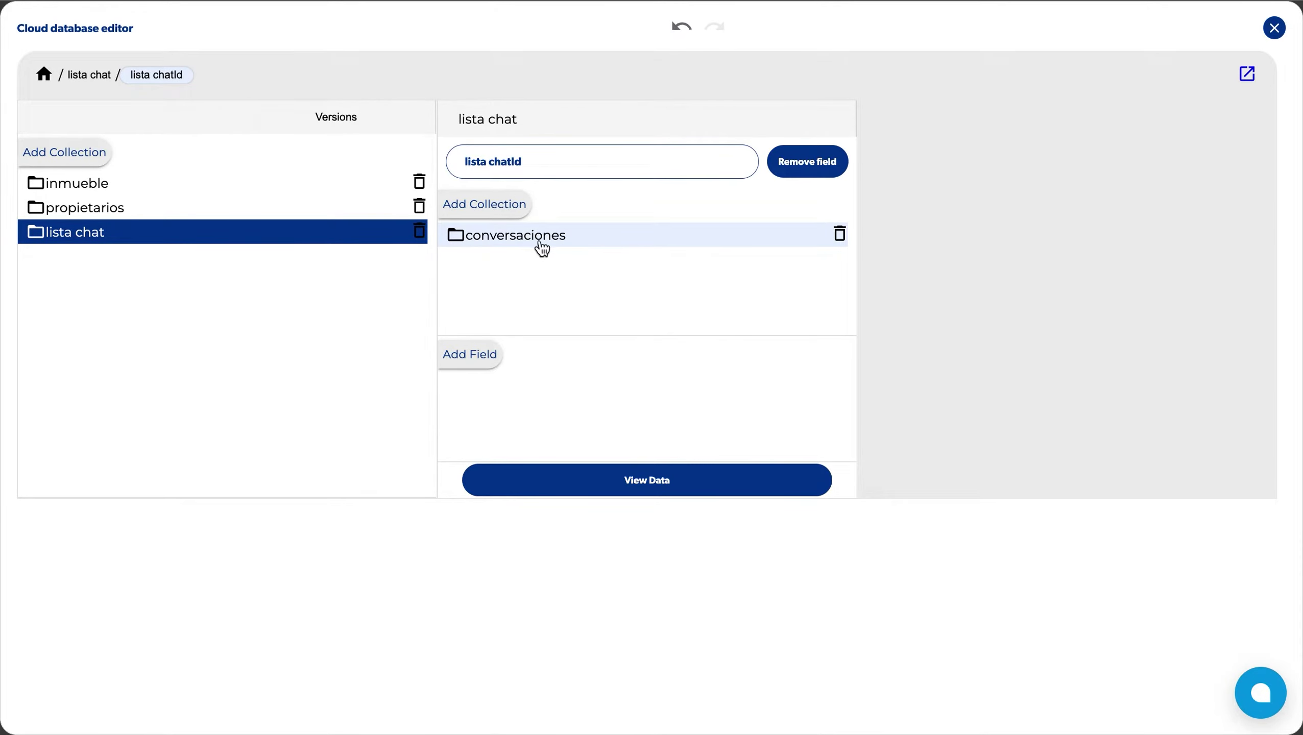
Add a "nombre" field to the conversaciones subcollection, checking the Chats screen for the text it shows
left_click(666, 238)
left_click(894, 365)
left_click(974, 362)
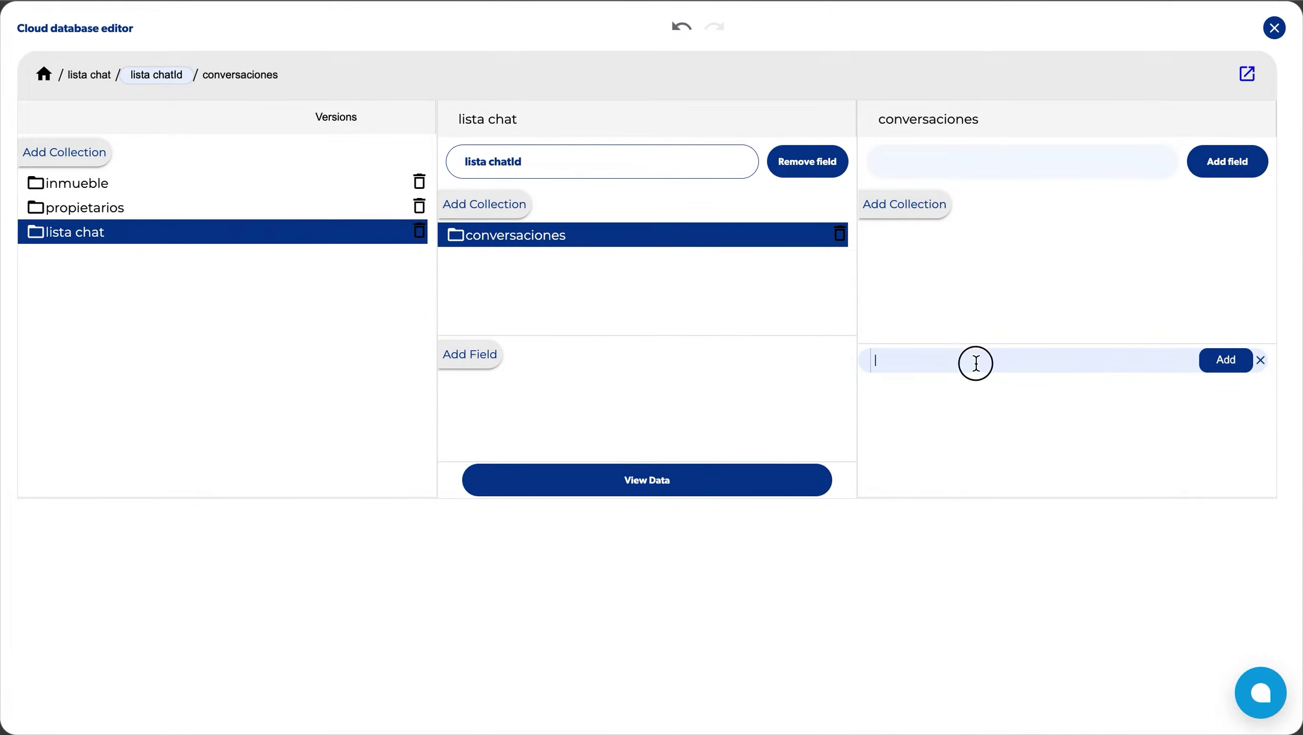
type("userId")
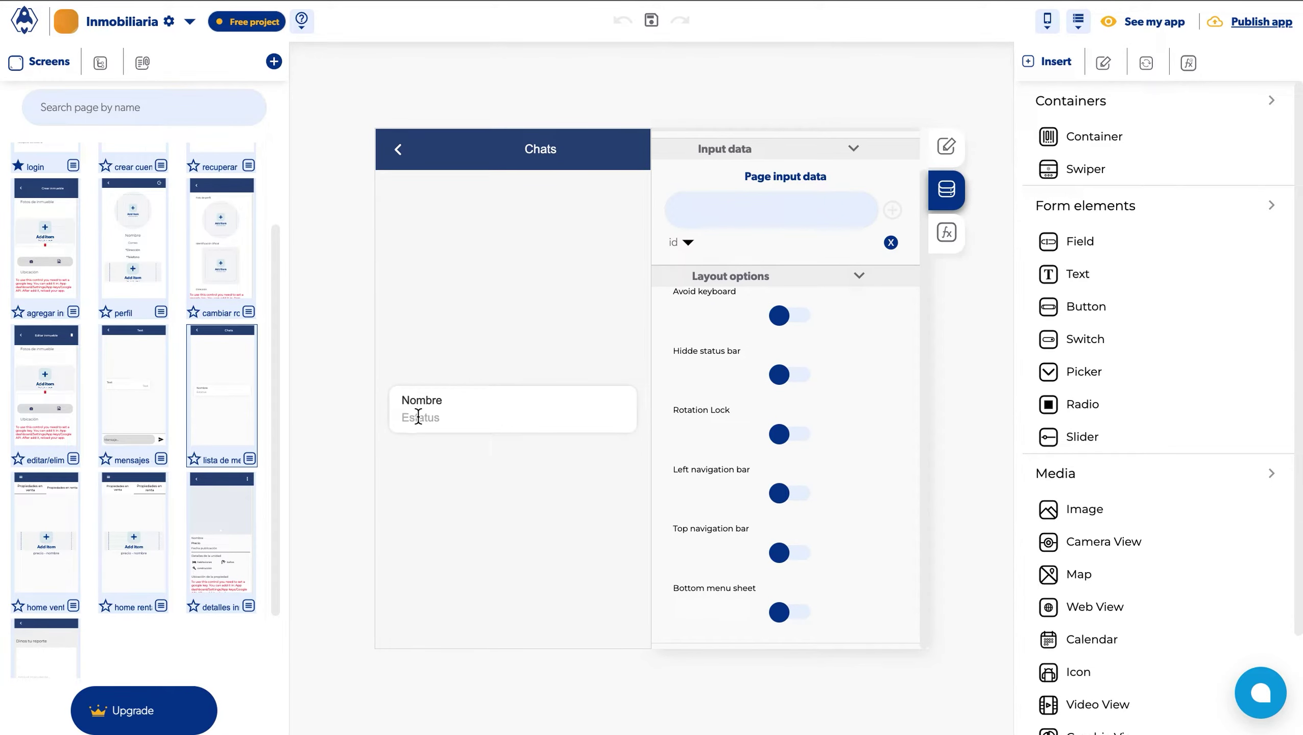
left_click(425, 419)
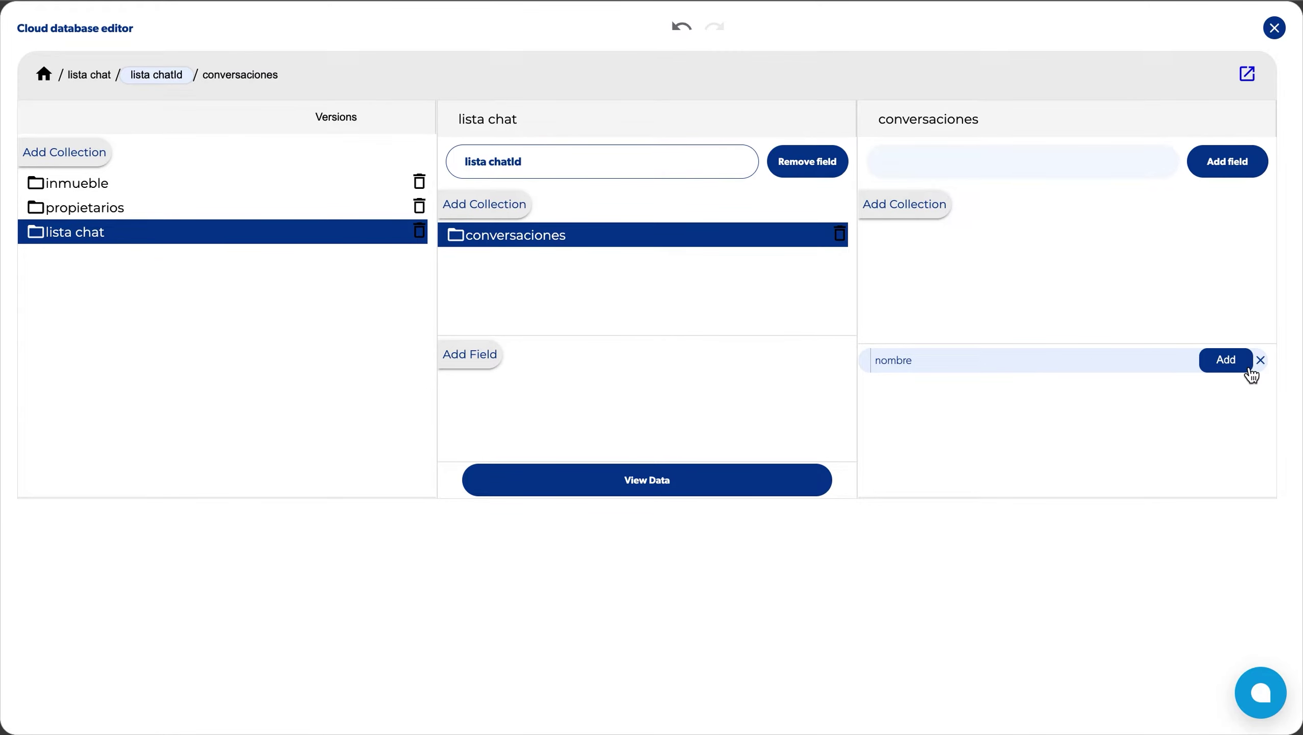
left_click(1227, 360)
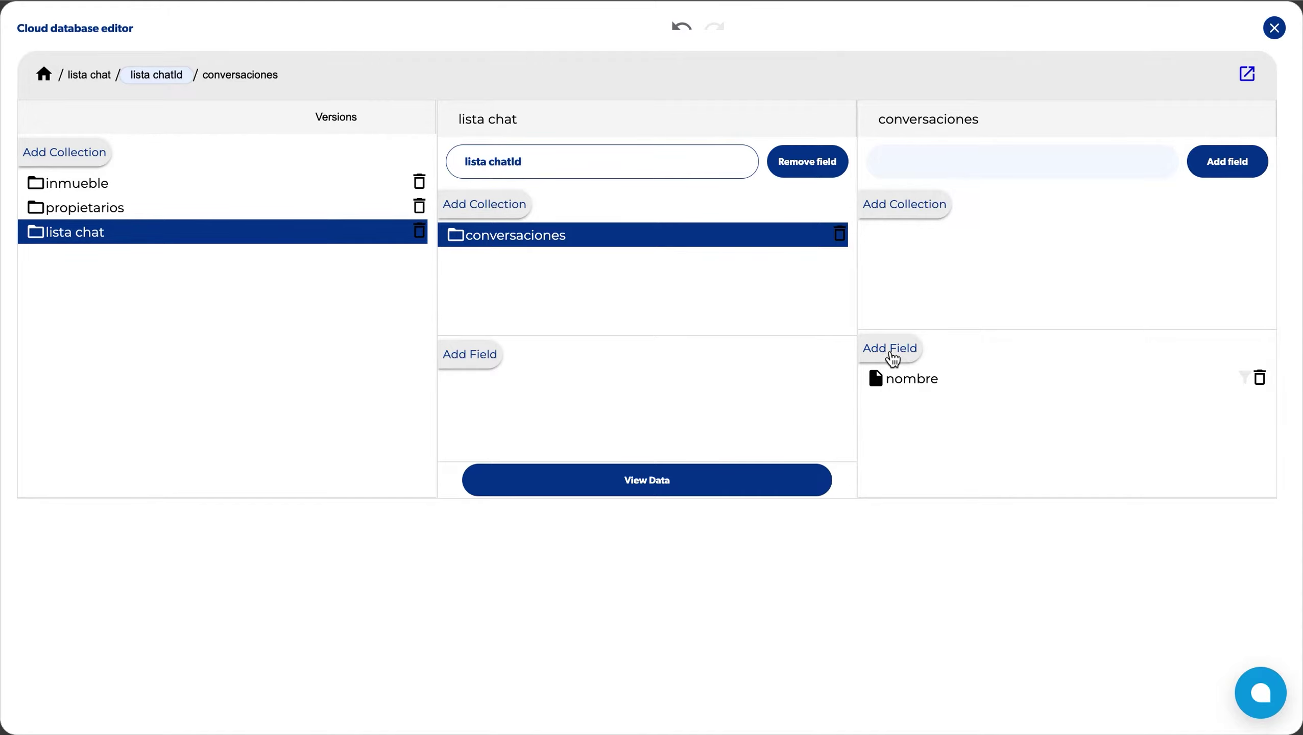
Add "ultimo" and "nombre inmueble" fields to the conversaciones subcollection
left_click(893, 355)
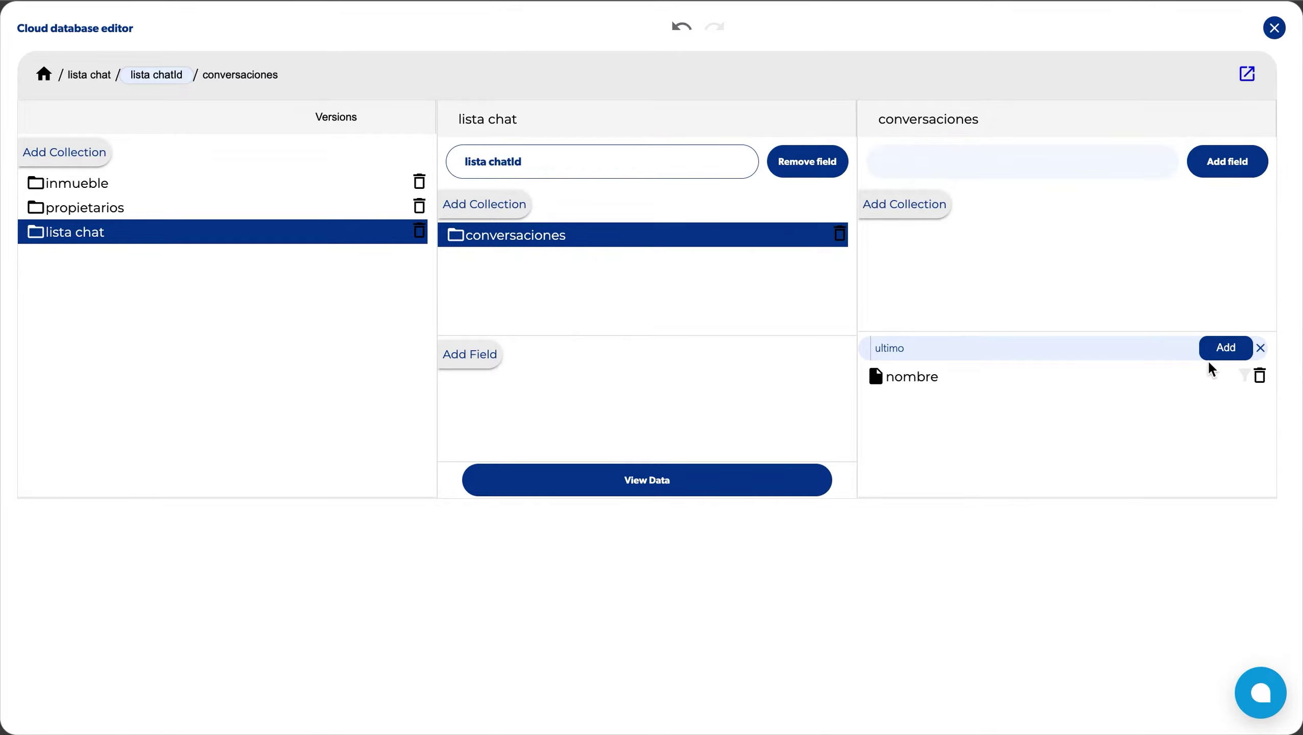
left_click(1224, 352)
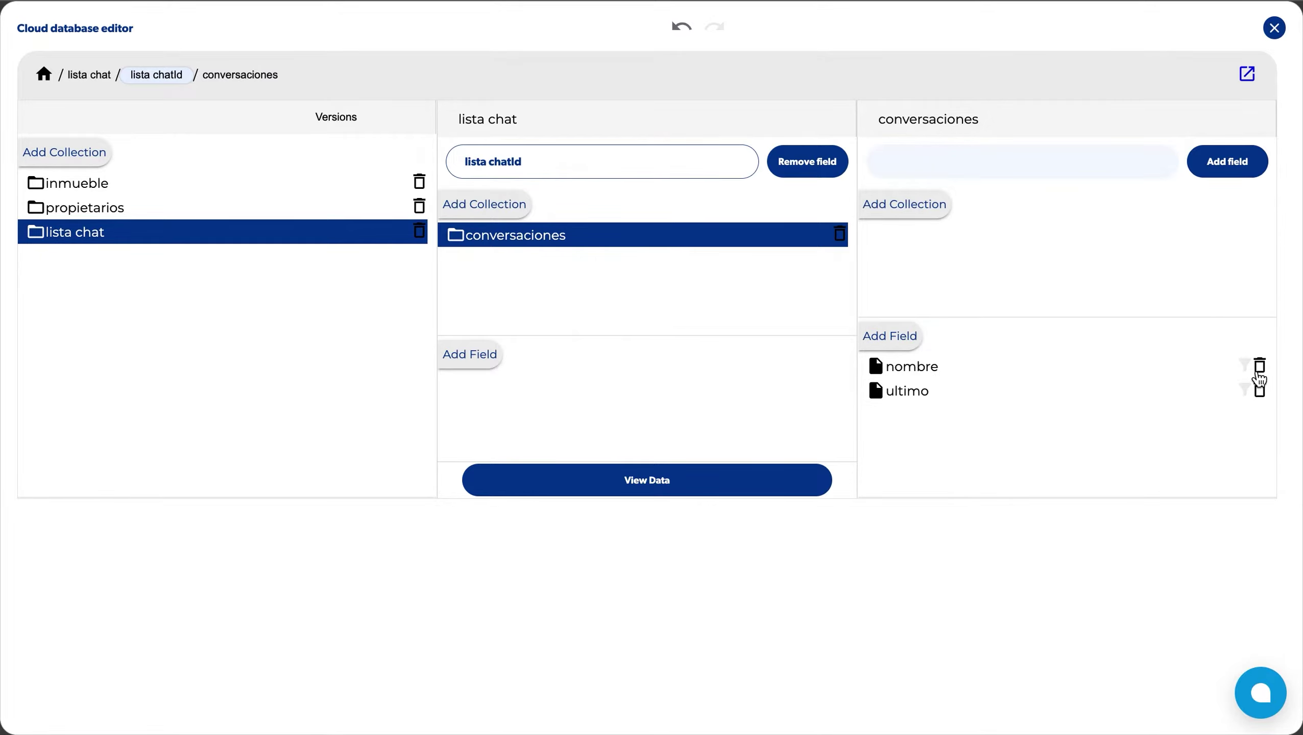
left_click(891, 337)
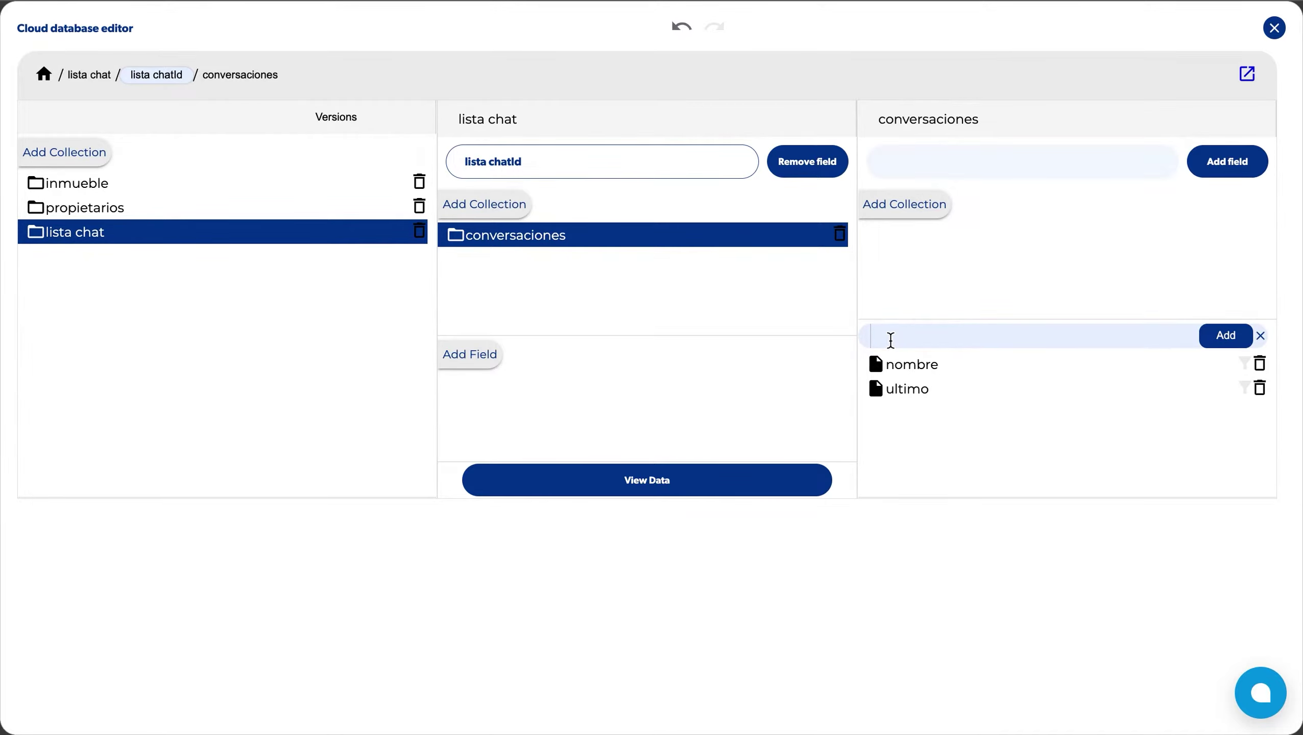
type("inmueble")
key("Home")
type("nombre")
left_click(1222, 338)
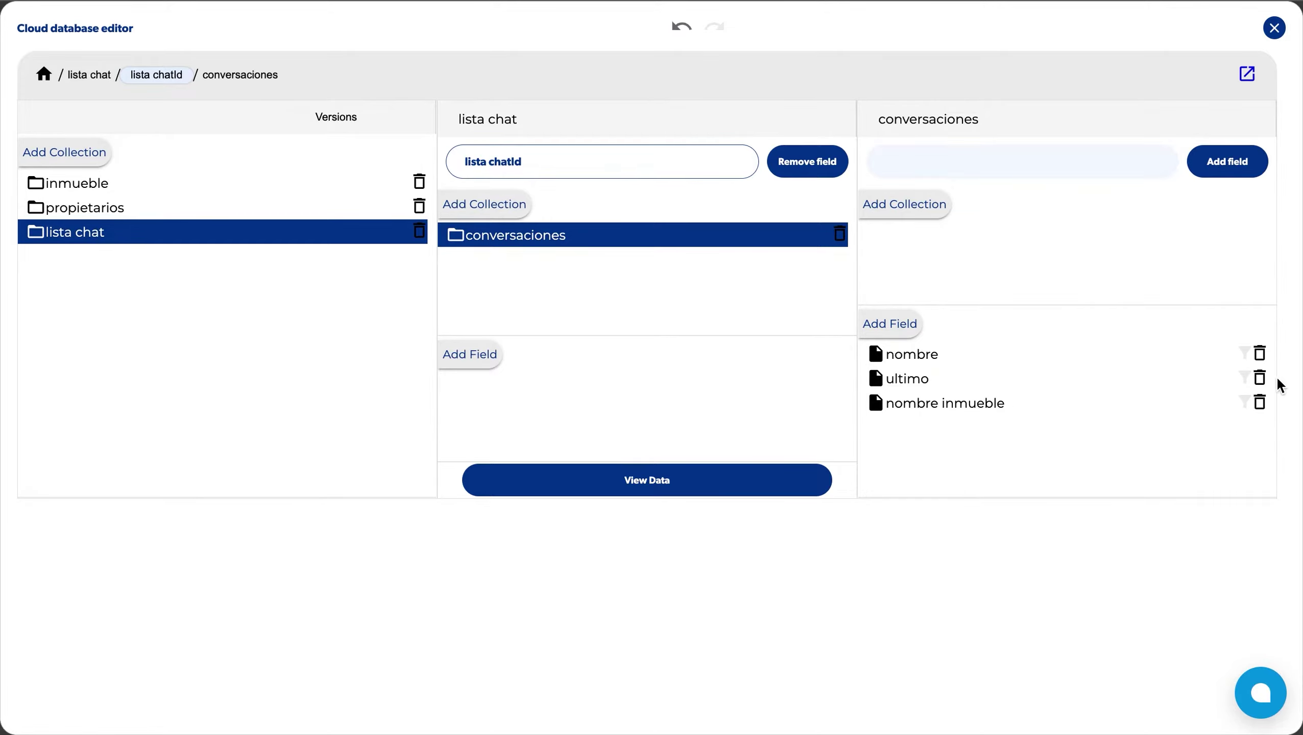
Replace the "ultimo" field in the conversaciones subcollection with an "ultimo mensaje" field
left_click(1260, 380)
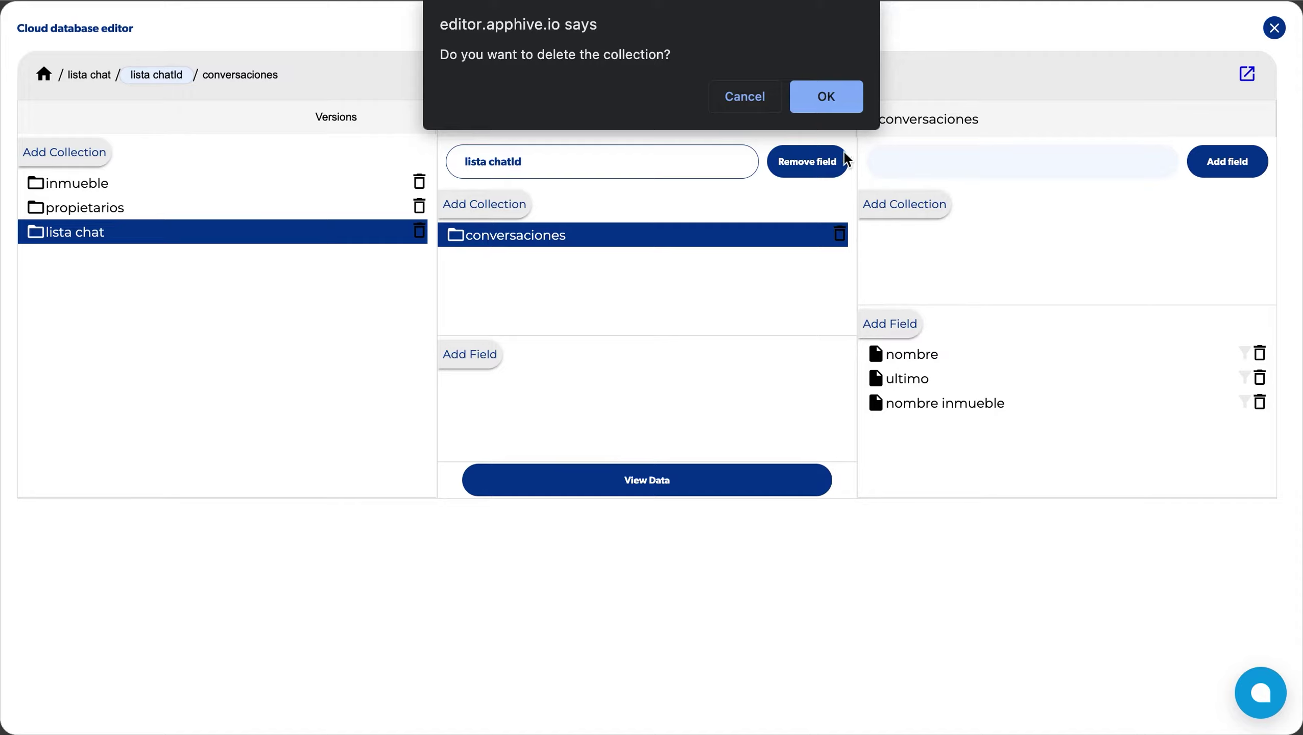
key("Return")
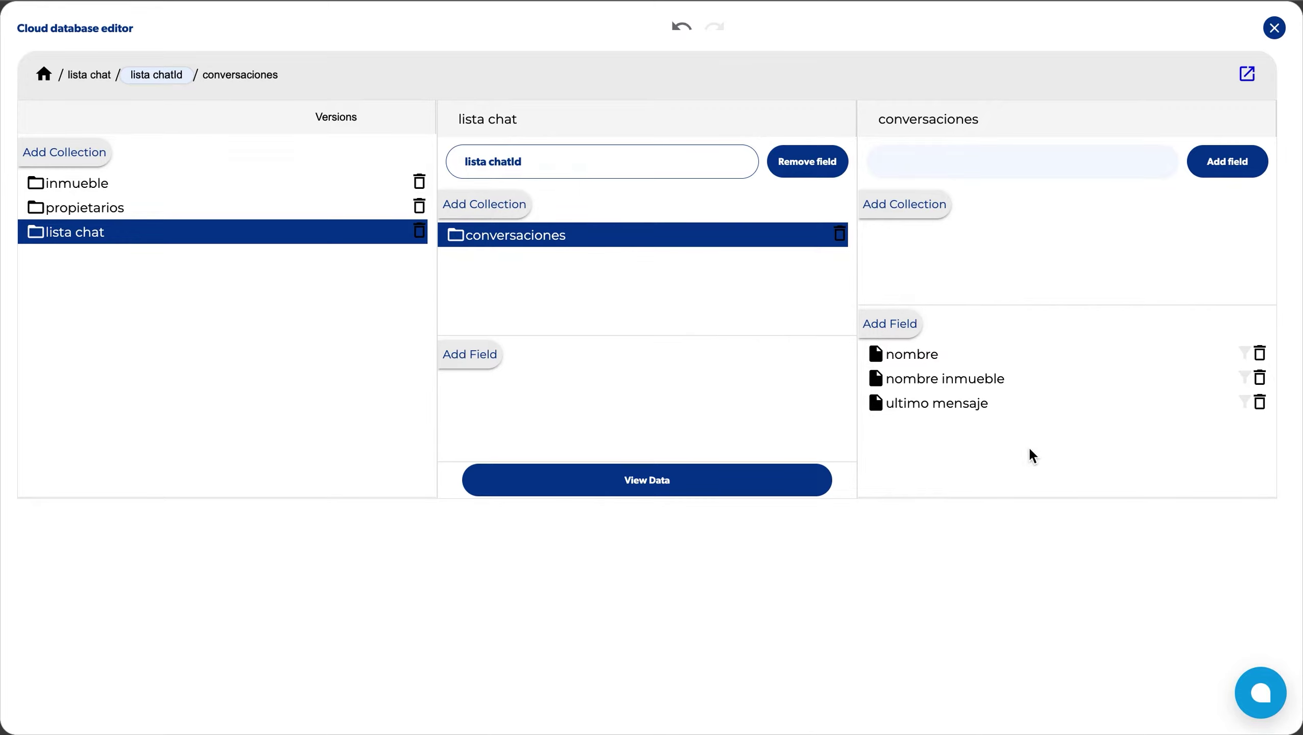
key("Escape")
Check the mensajes screen and create a "chat" collection at the root of the cloud database
left_click(156, 381)
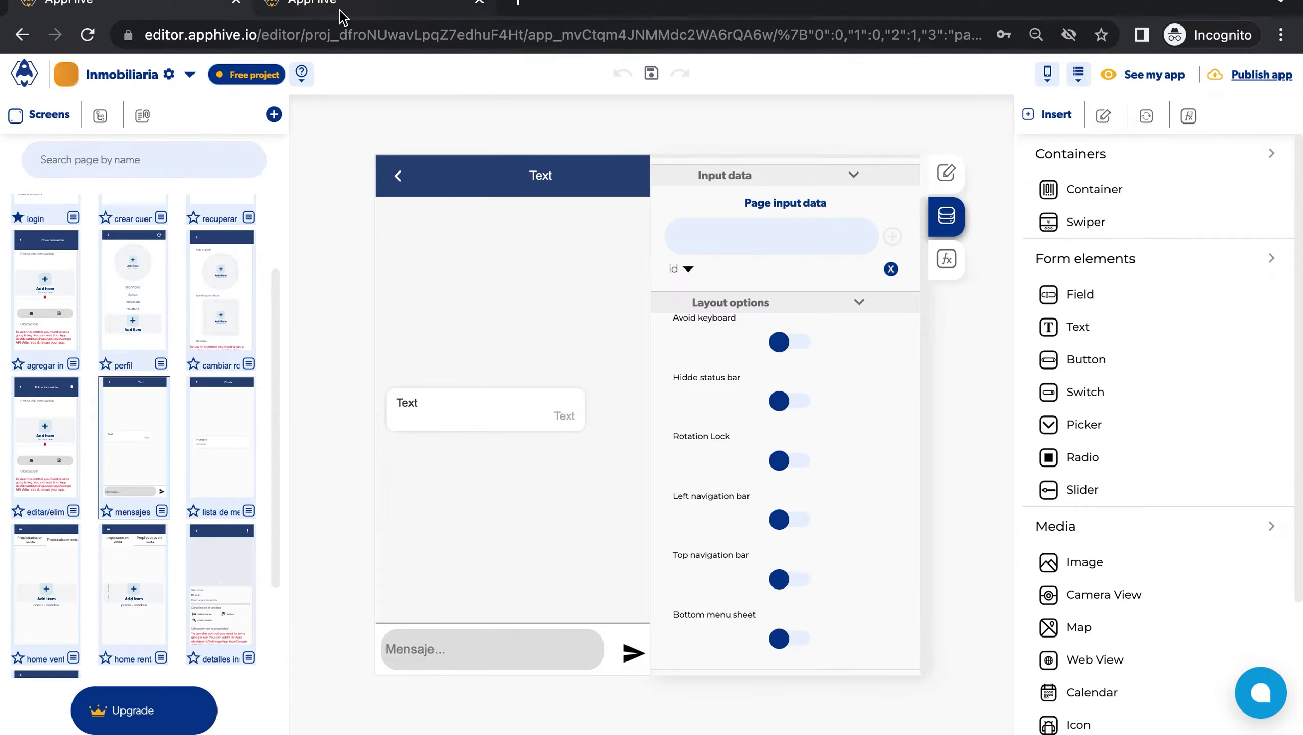
left_click(100, 63)
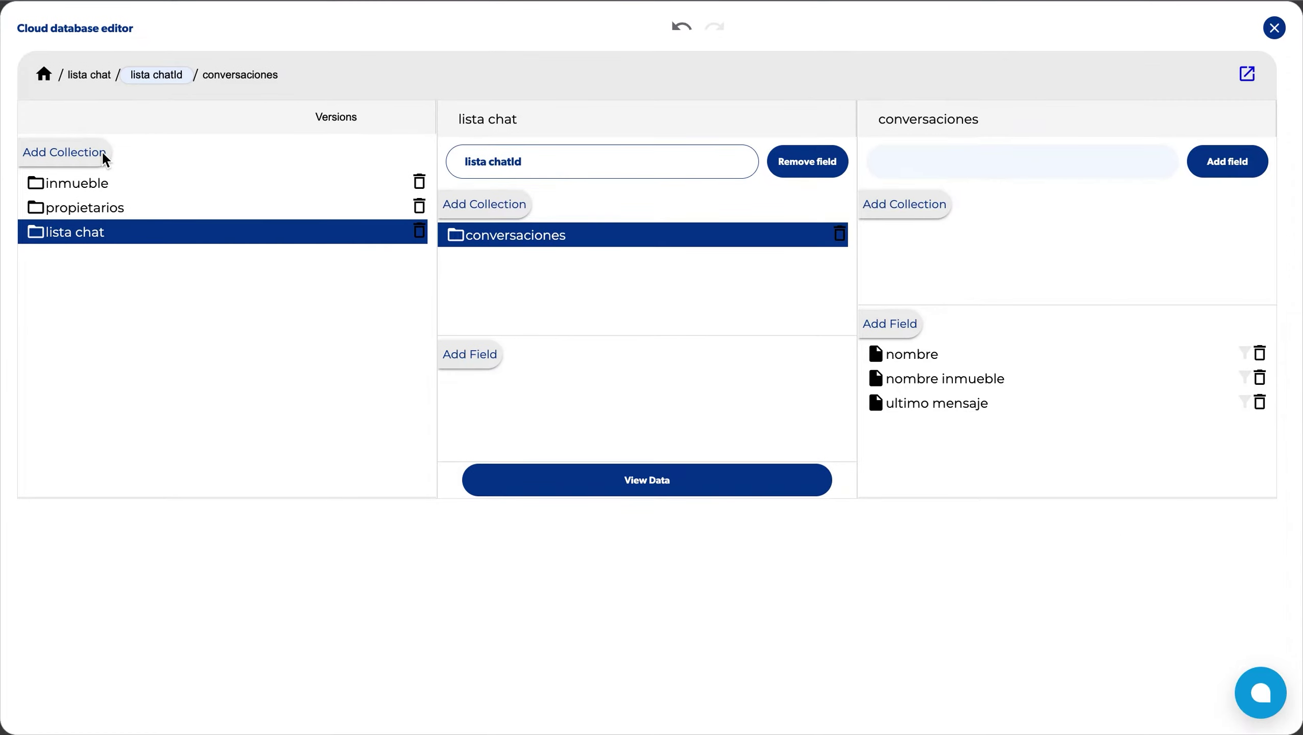
left_click(94, 160)
type("chat")
key("Return")
left_click(242, 263)
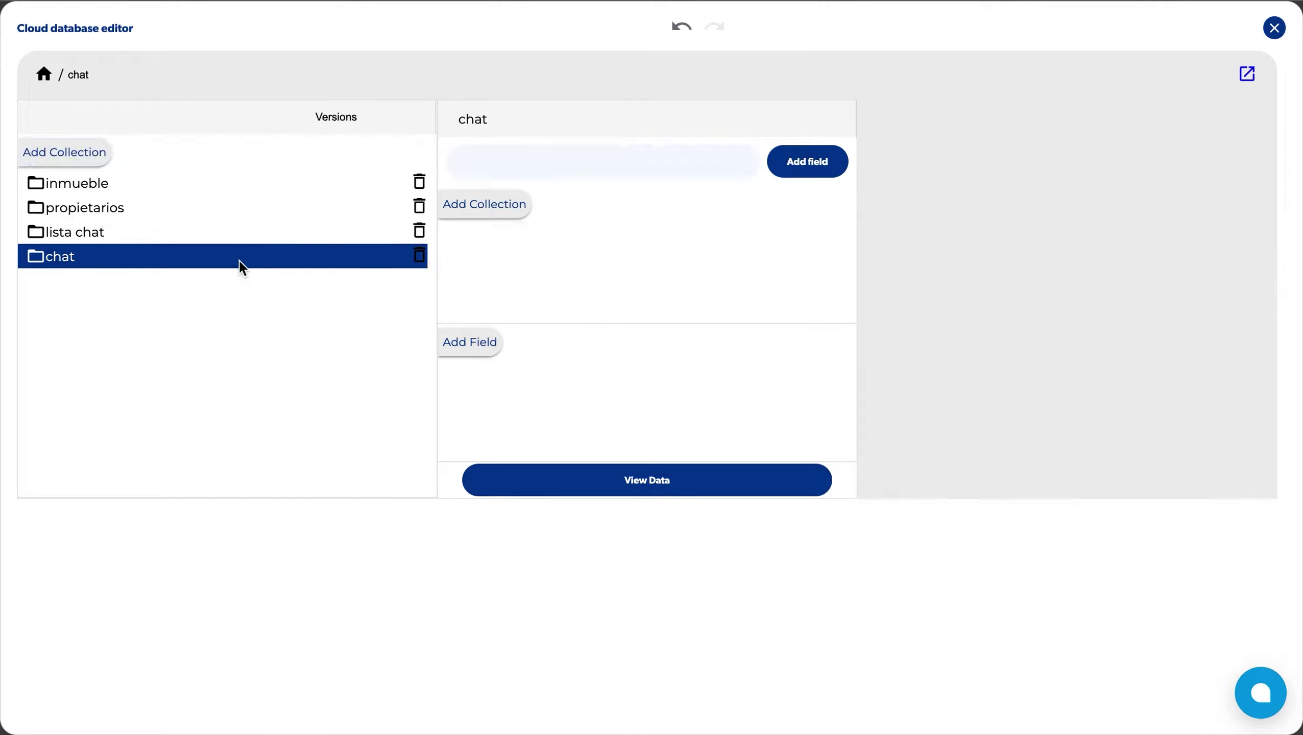
Add "mensaje", "hora" and "remitente" fields to the chat collection
left_click(468, 343)
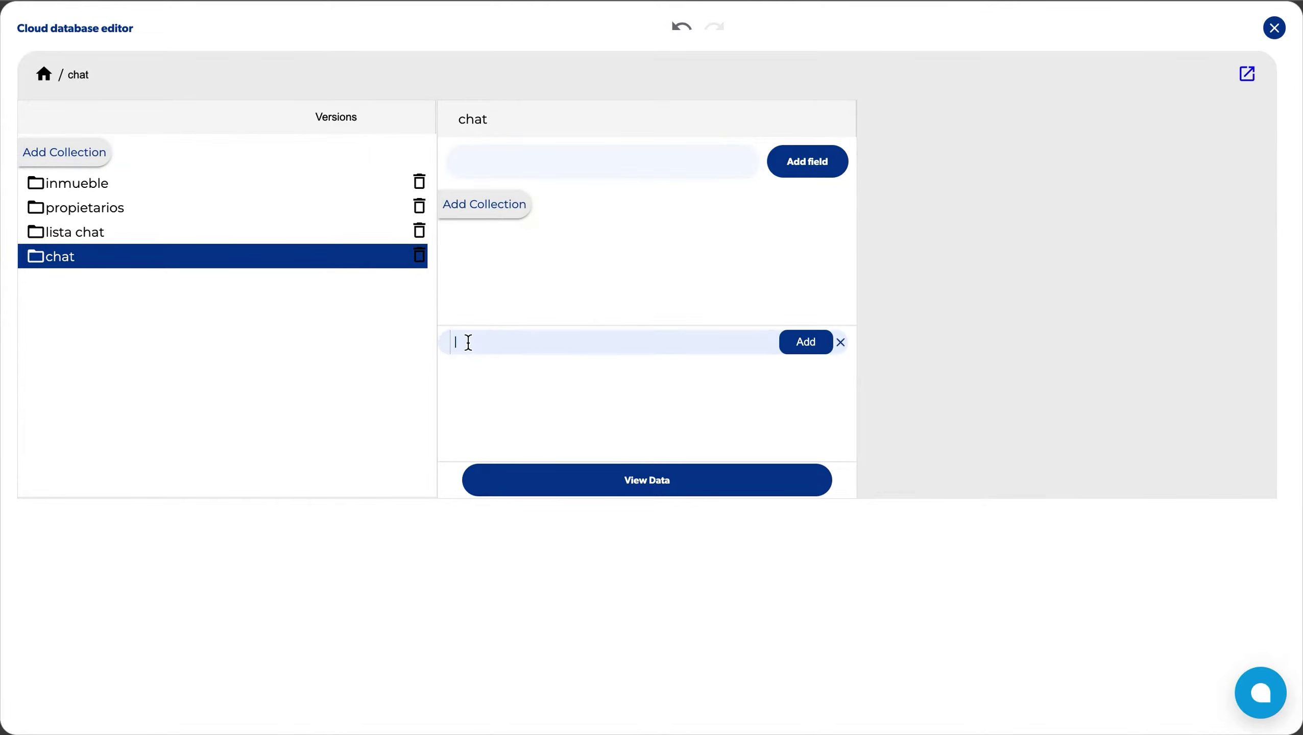
type("mensaje")
key("Return")
type("hora")
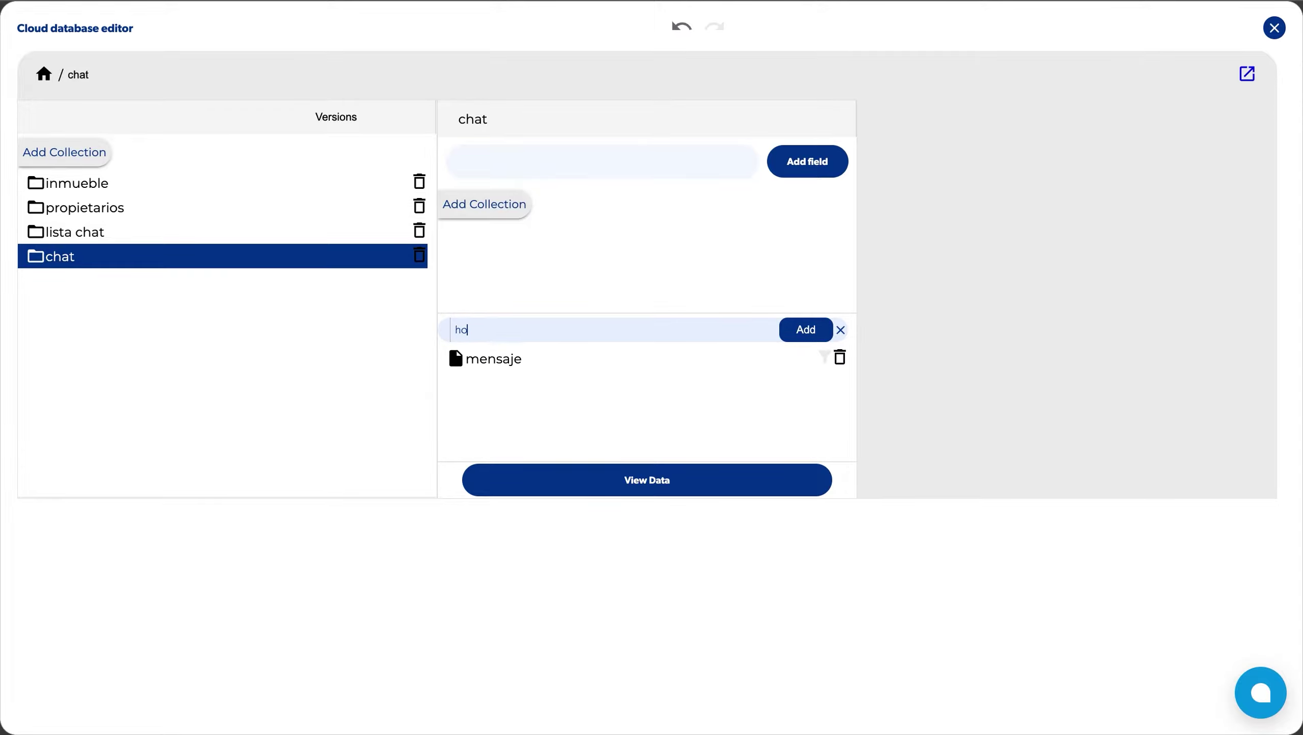
key("Return")
left_click(474, 318)
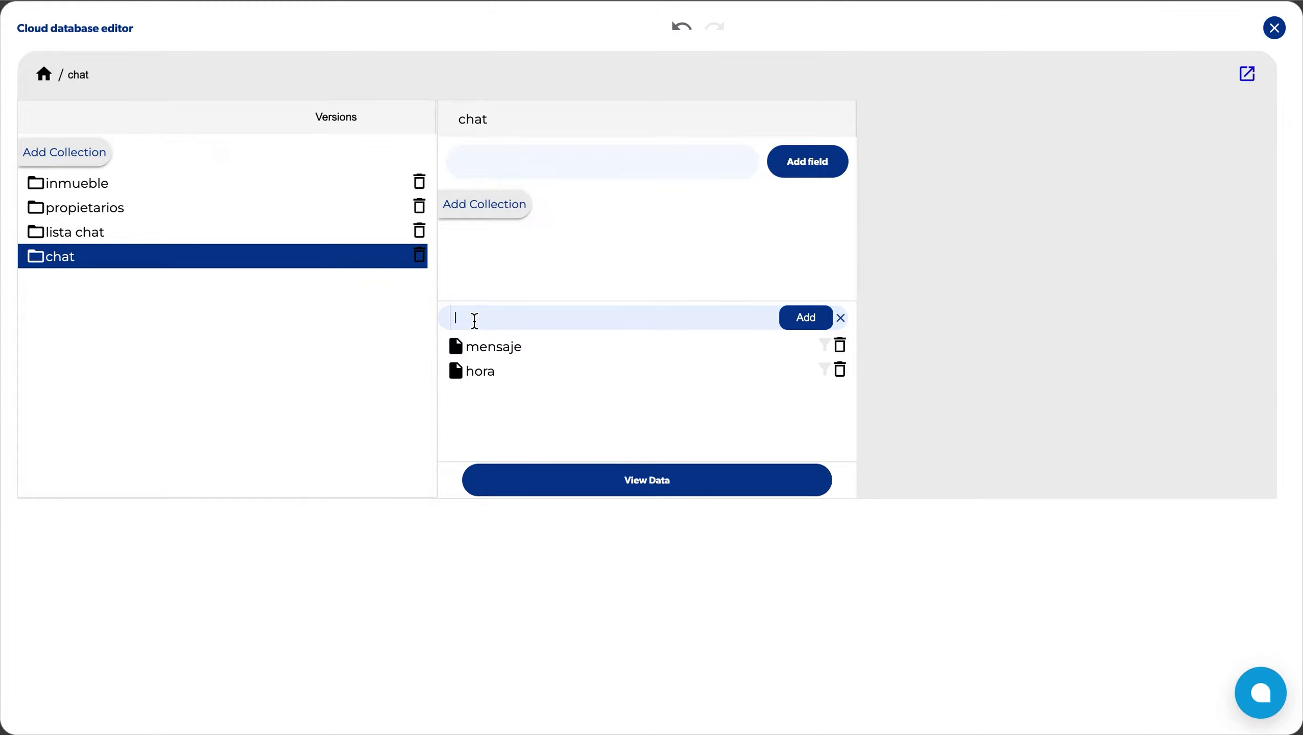
type("remitente")
key("Return")
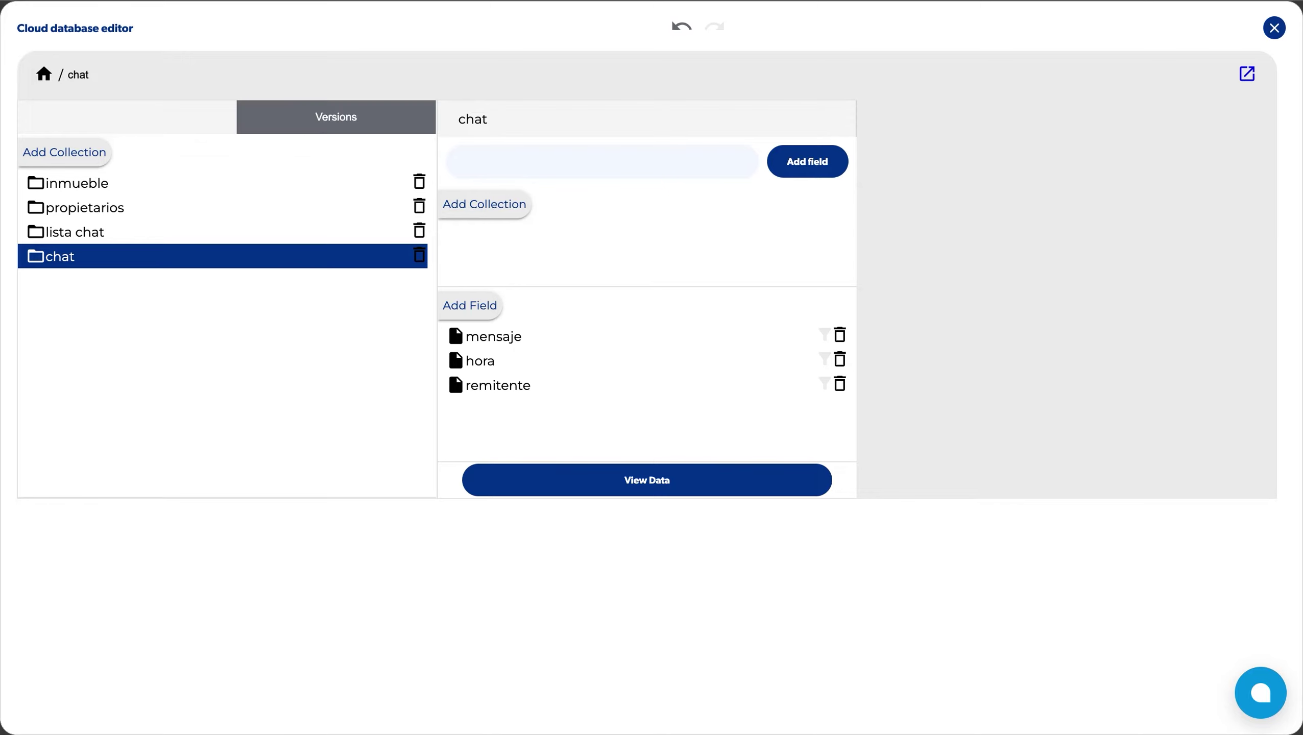
key("Escape")
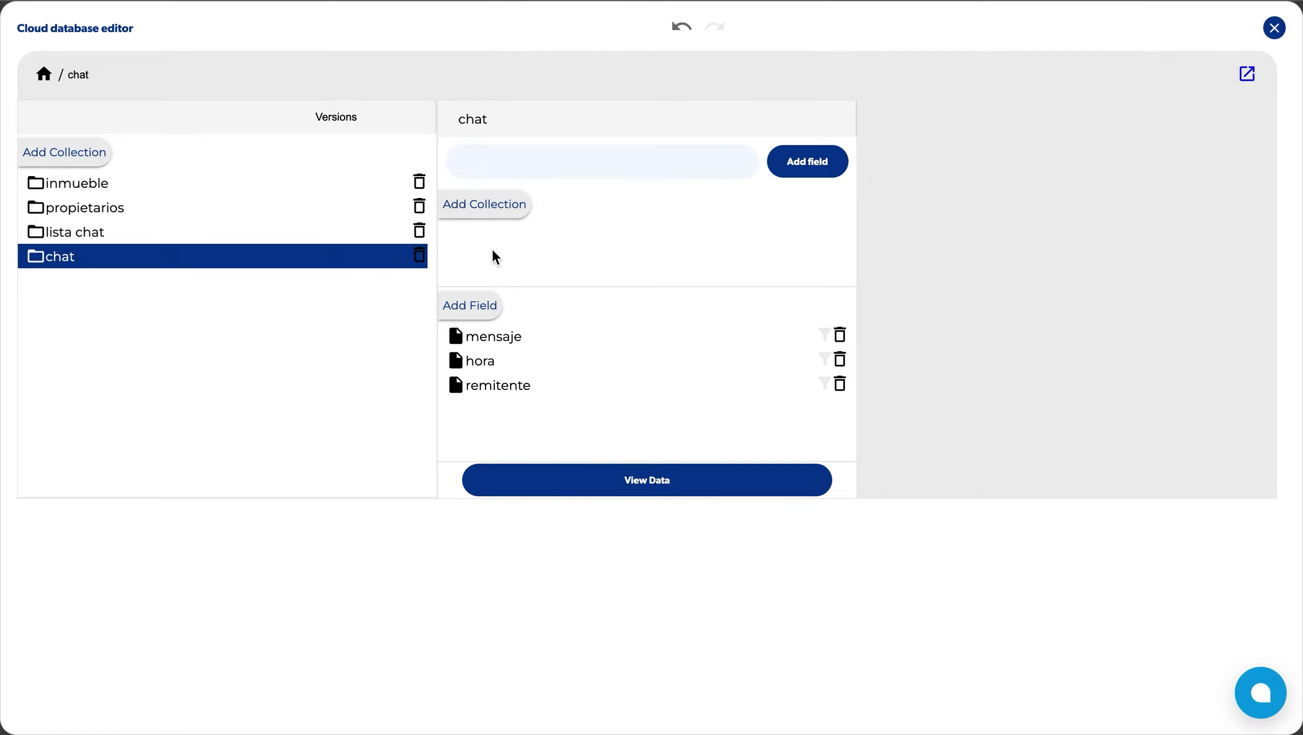
left_click(495, 209)
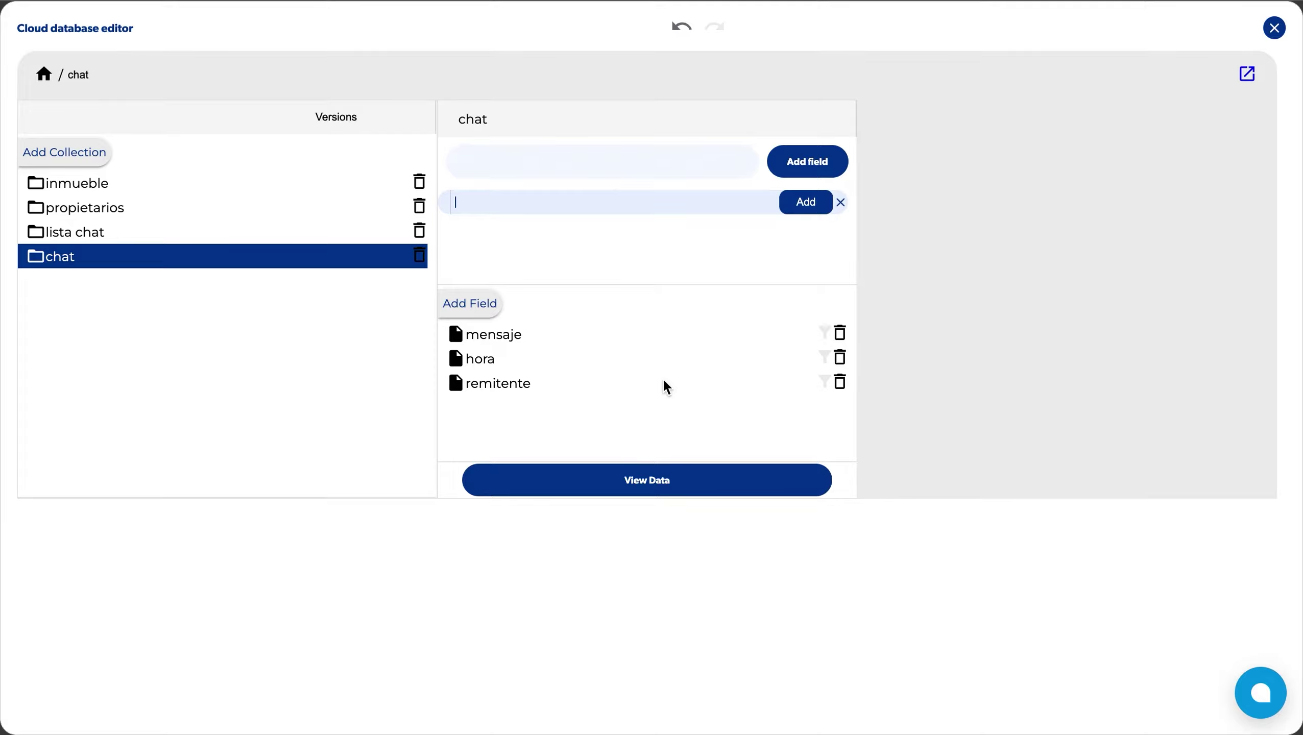
left_click(841, 202)
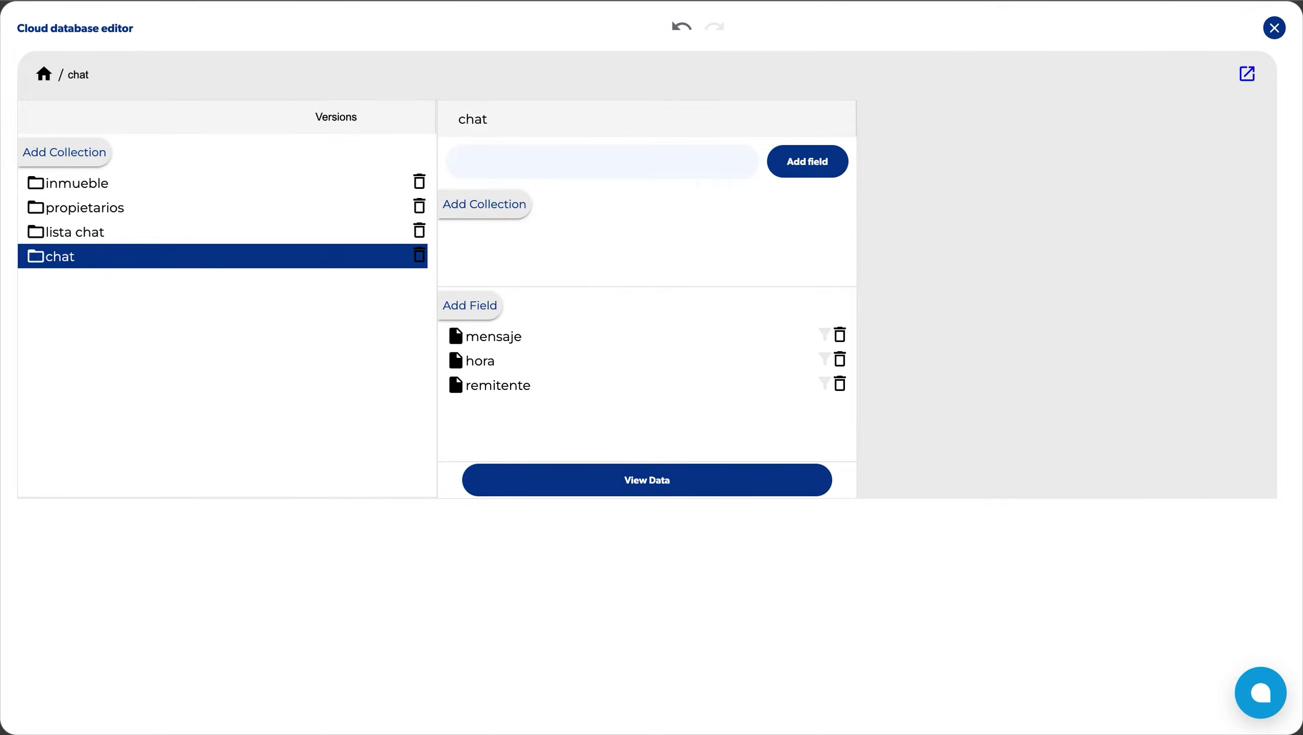
key("Escape")
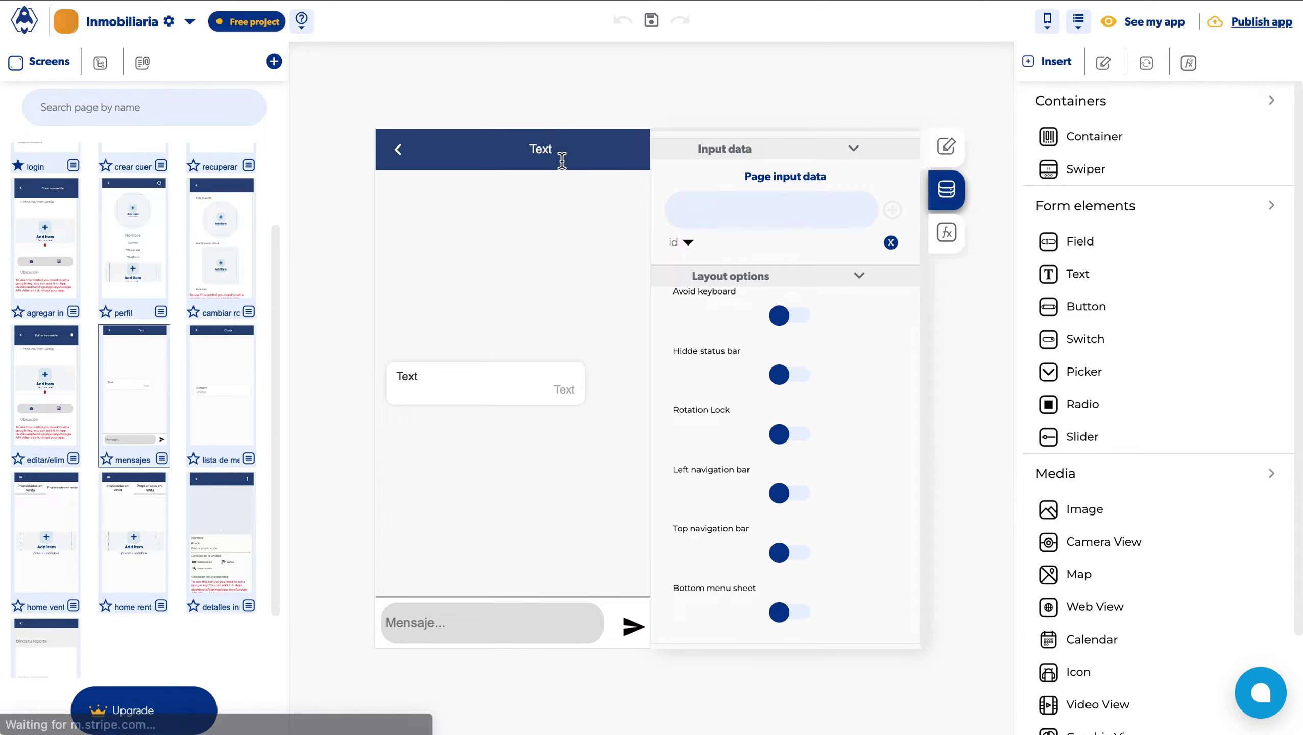
Try deleting the header title text on the mensajes screen and undo the deletion
left_click(561, 160)
key("Delete")
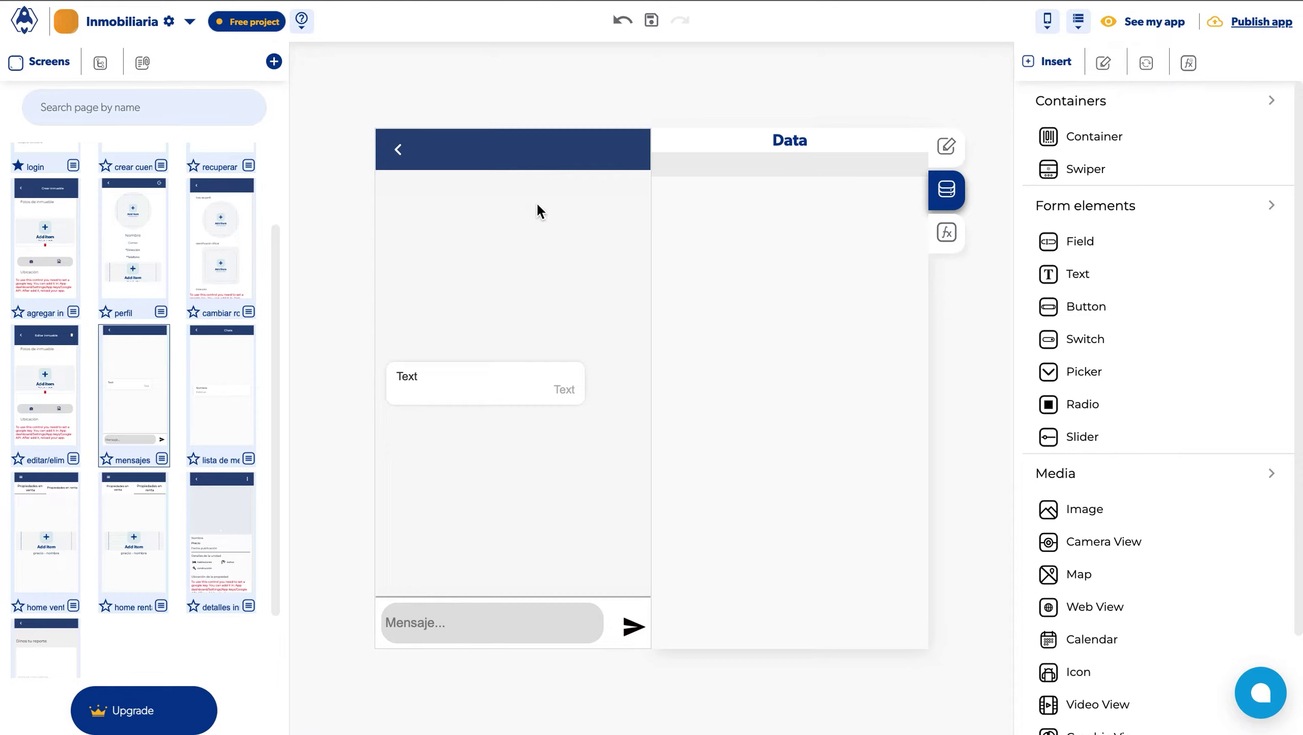
left_click(621, 22)
Review the Chats, home venta and home renta screens for data the cloud database must cover
left_click(209, 400)
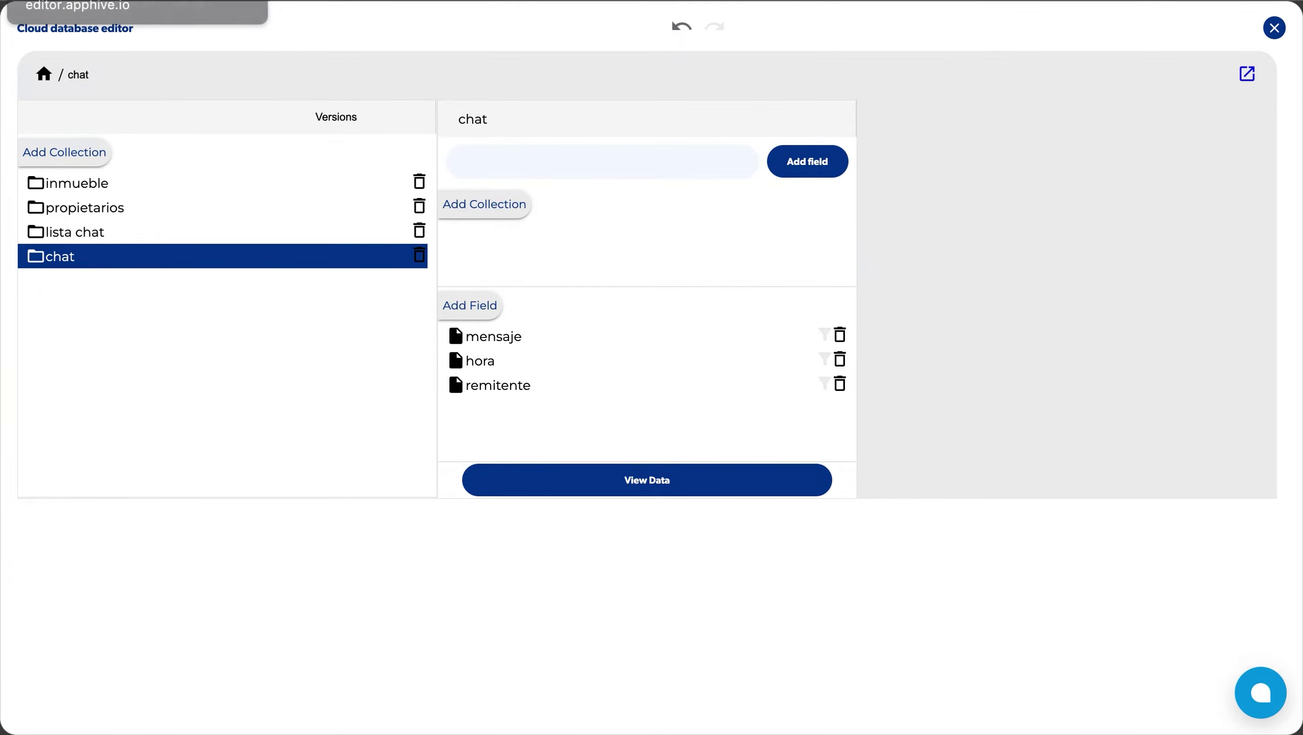
left_click(194, 10)
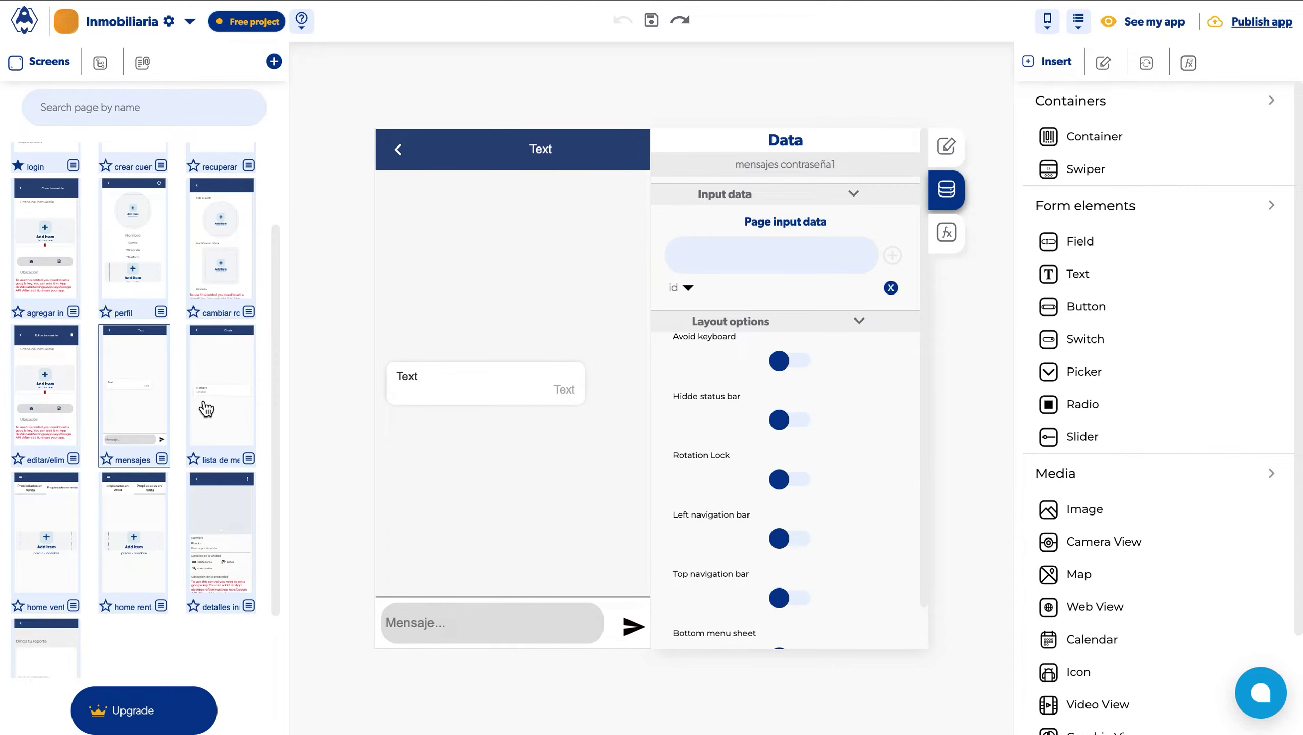
left_click(204, 411)
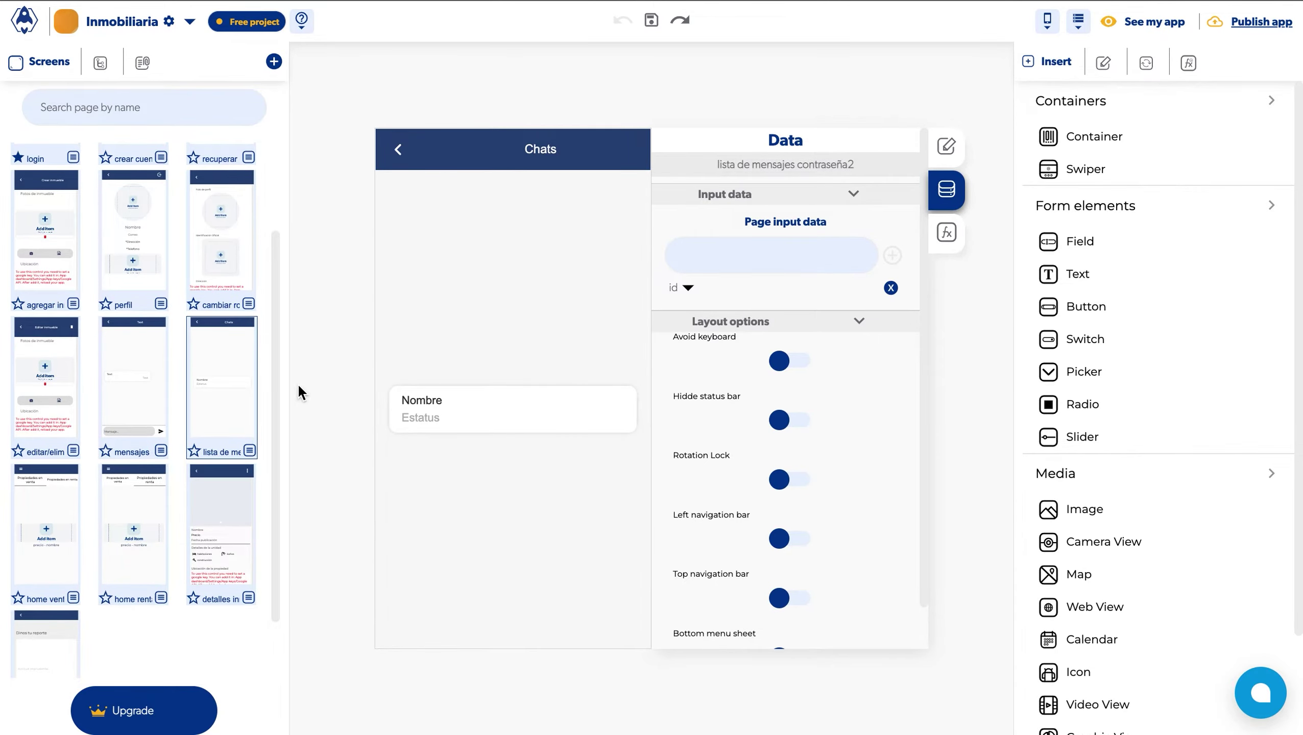
scroll(80, 457, "down", 2)
left_click(51, 455)
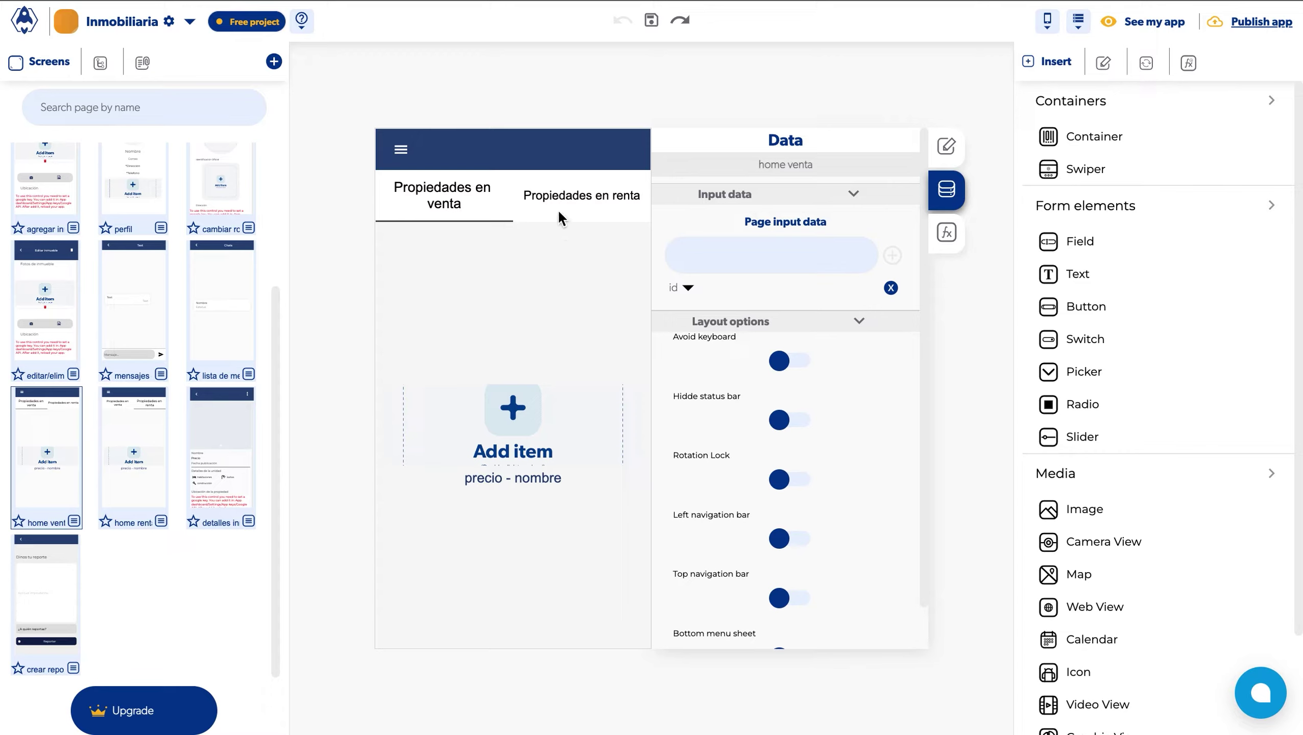
left_click(587, 215)
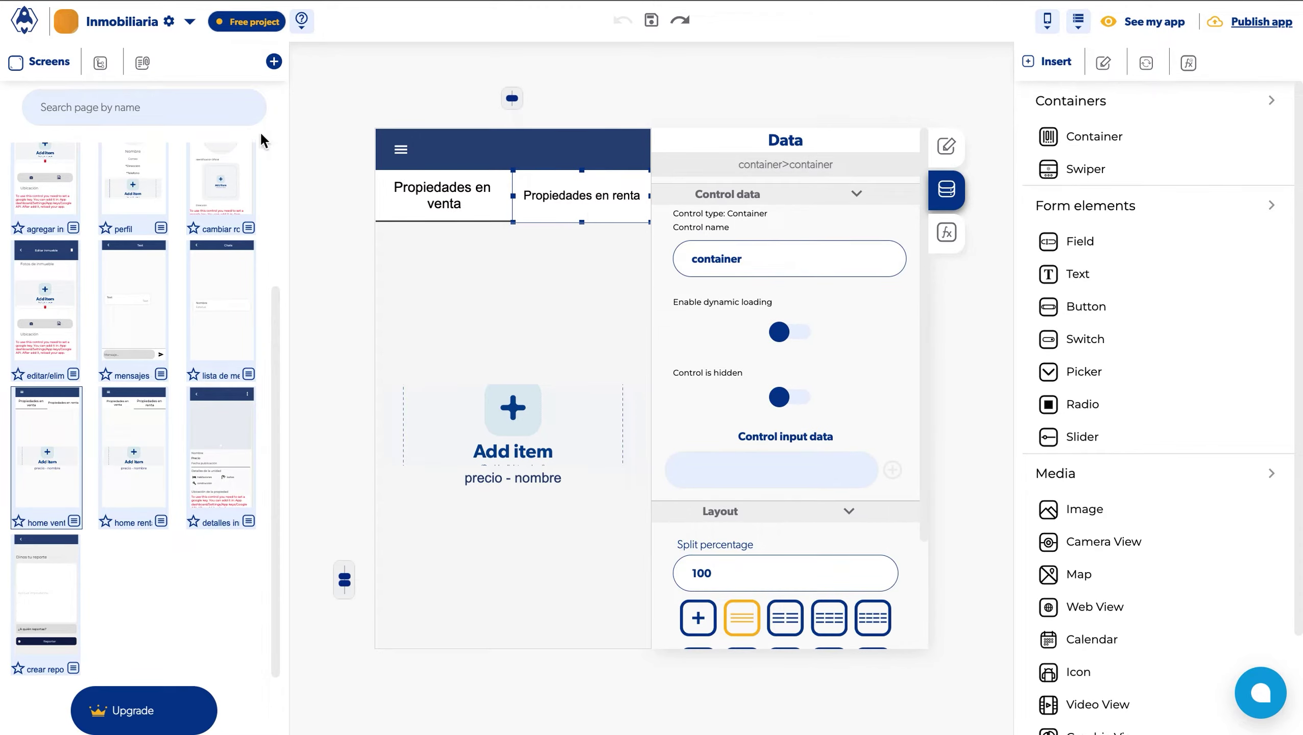
left_click(124, 457)
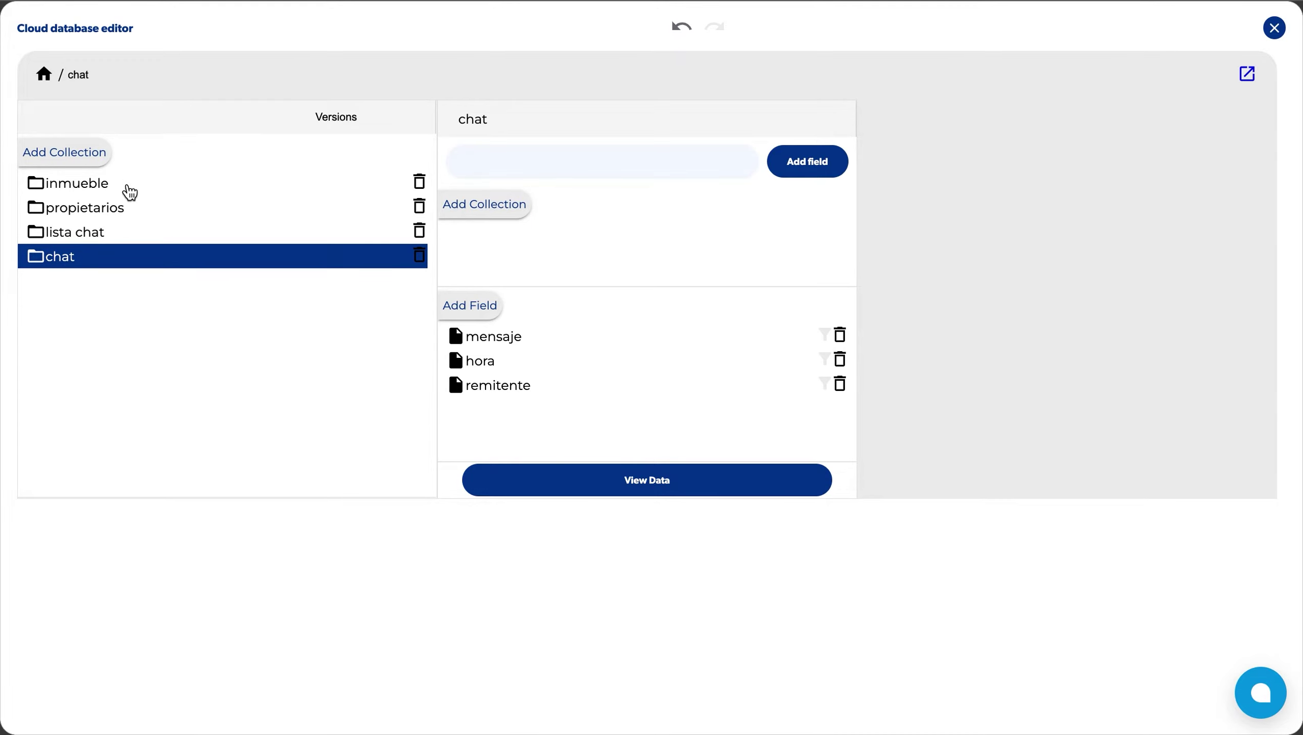
Compare the inmueble collection's fields with the data shown on the home renta and detalles inmueble screens
left_click(128, 185)
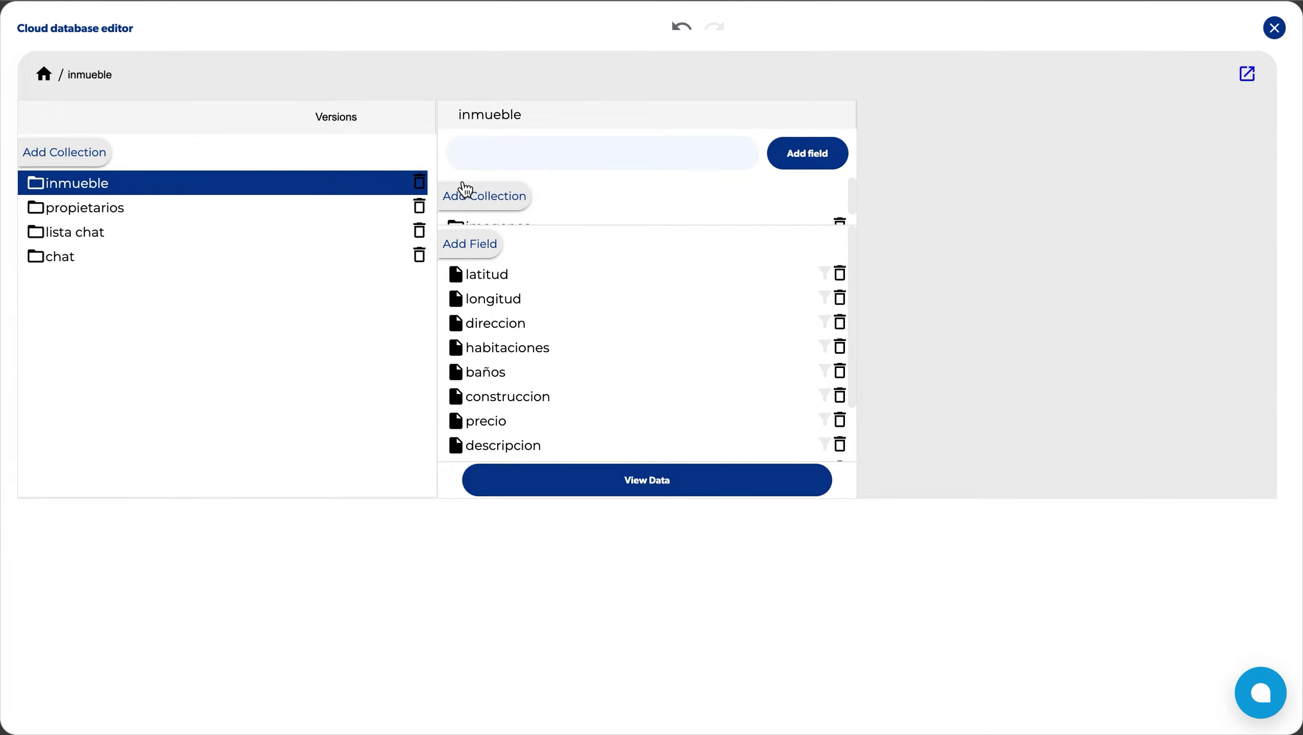
scroll(659, 350, "down", 2)
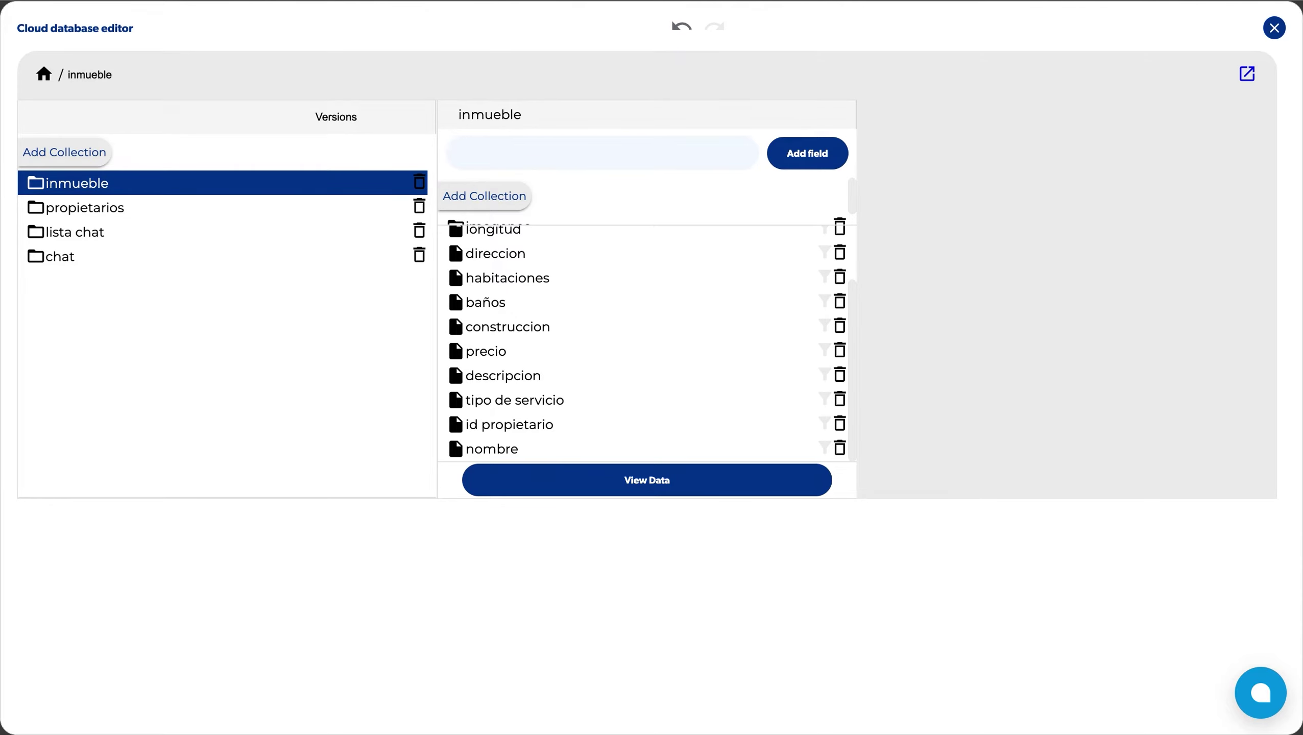
key("Escape")
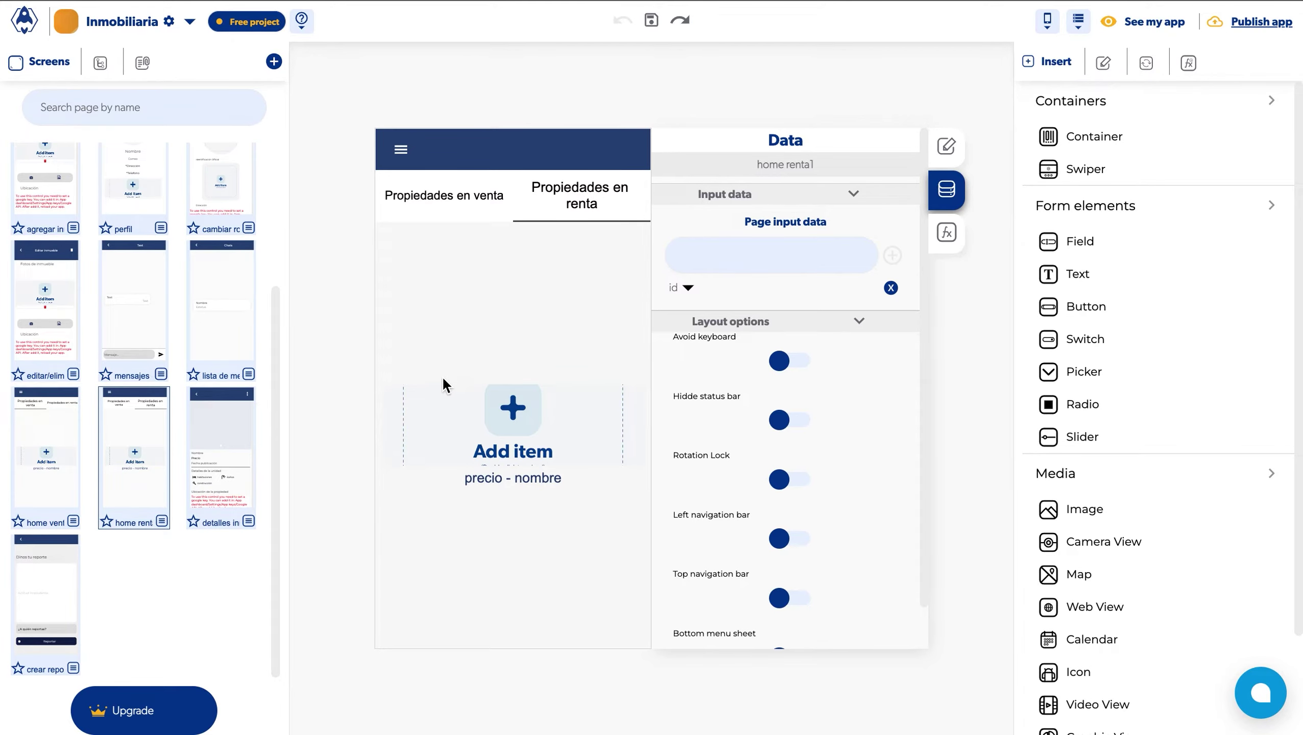
left_click(216, 455)
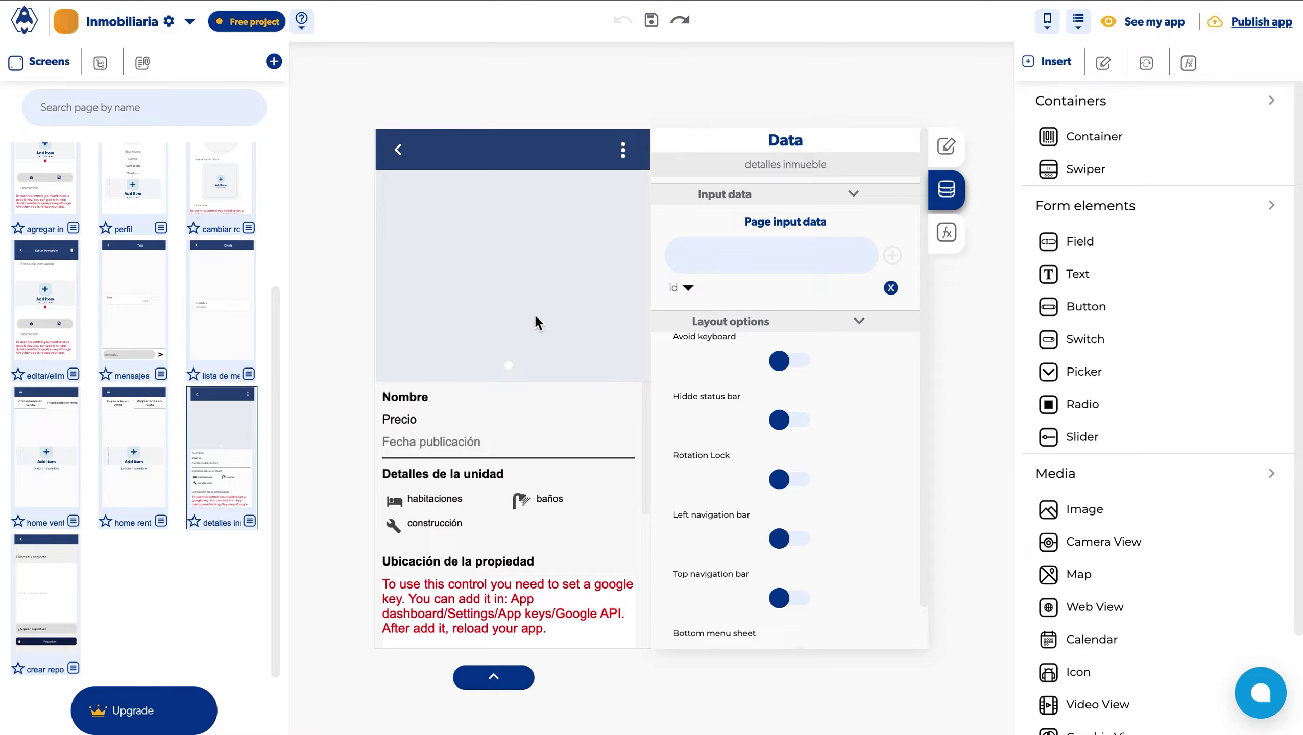
scroll(534, 316, "down", 4)
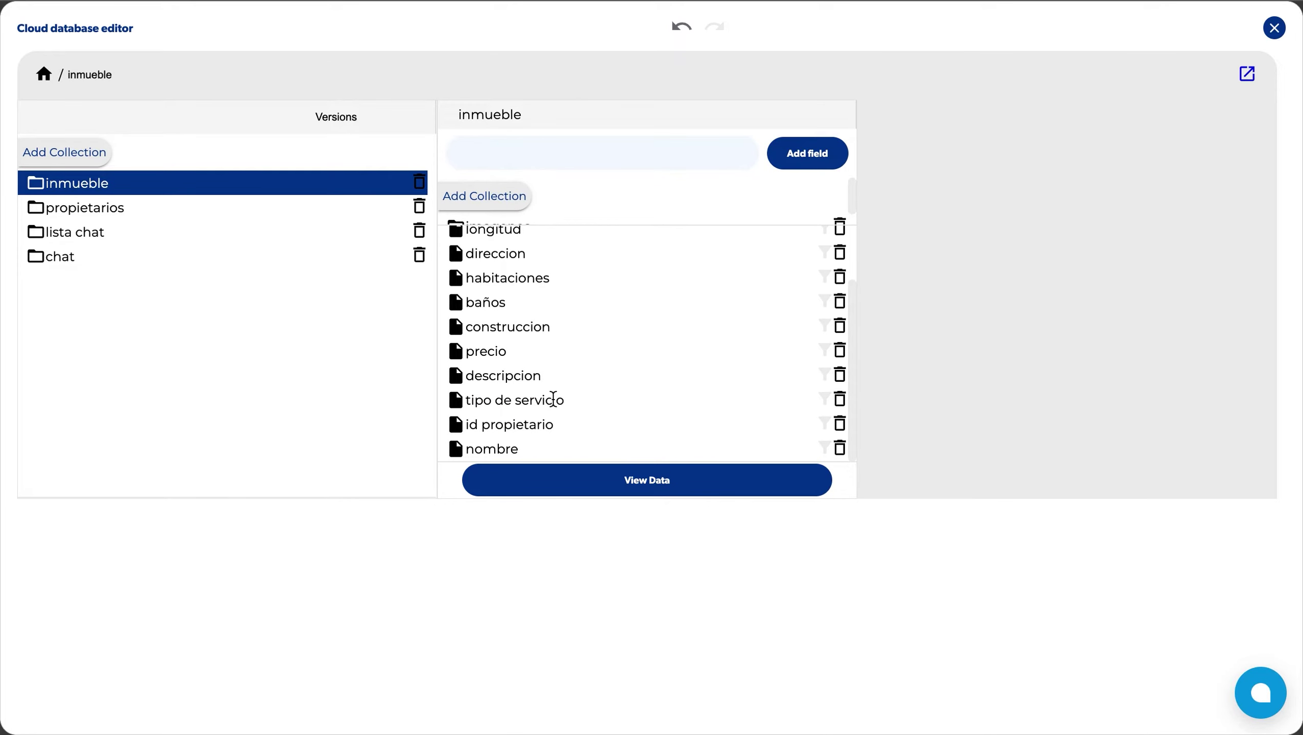
scroll(561, 360, "up", 2)
scroll(532, 376, "down", 2)
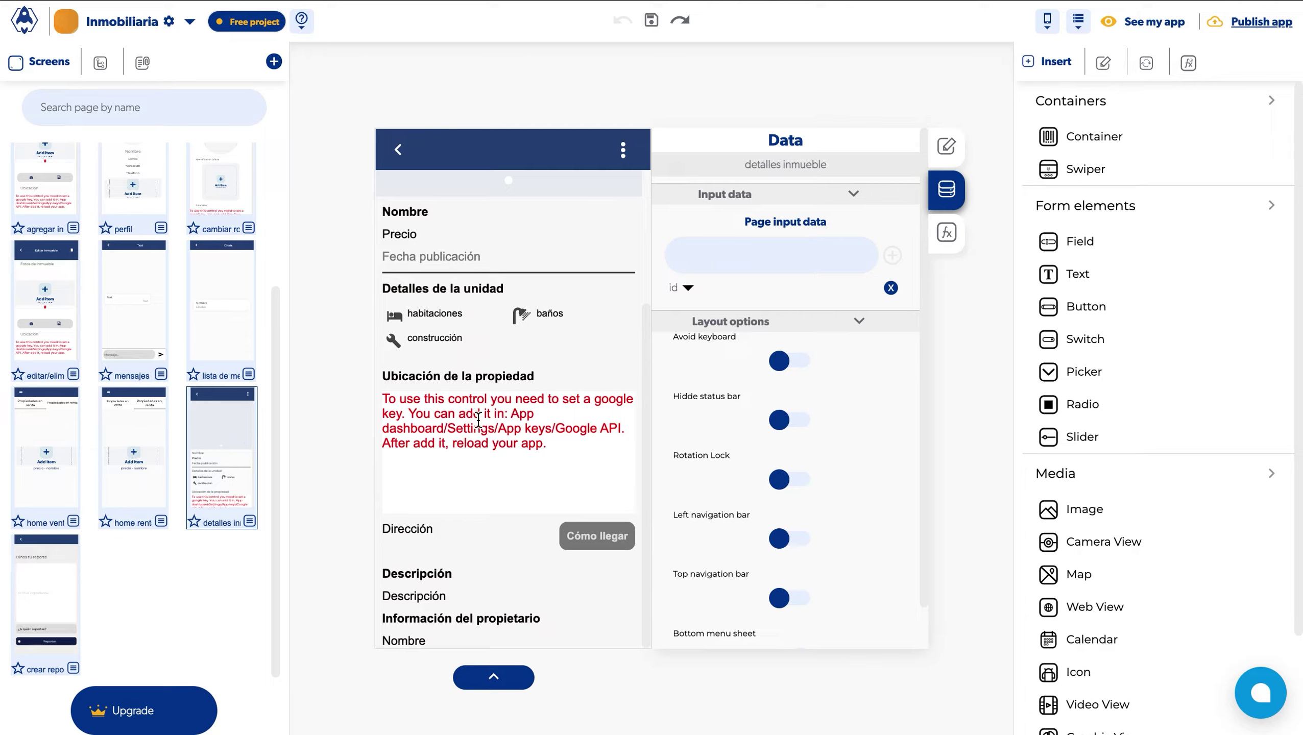
Check the crear reporte screen and create a "reporte" collection at the root of the cloud database
left_click(64, 596)
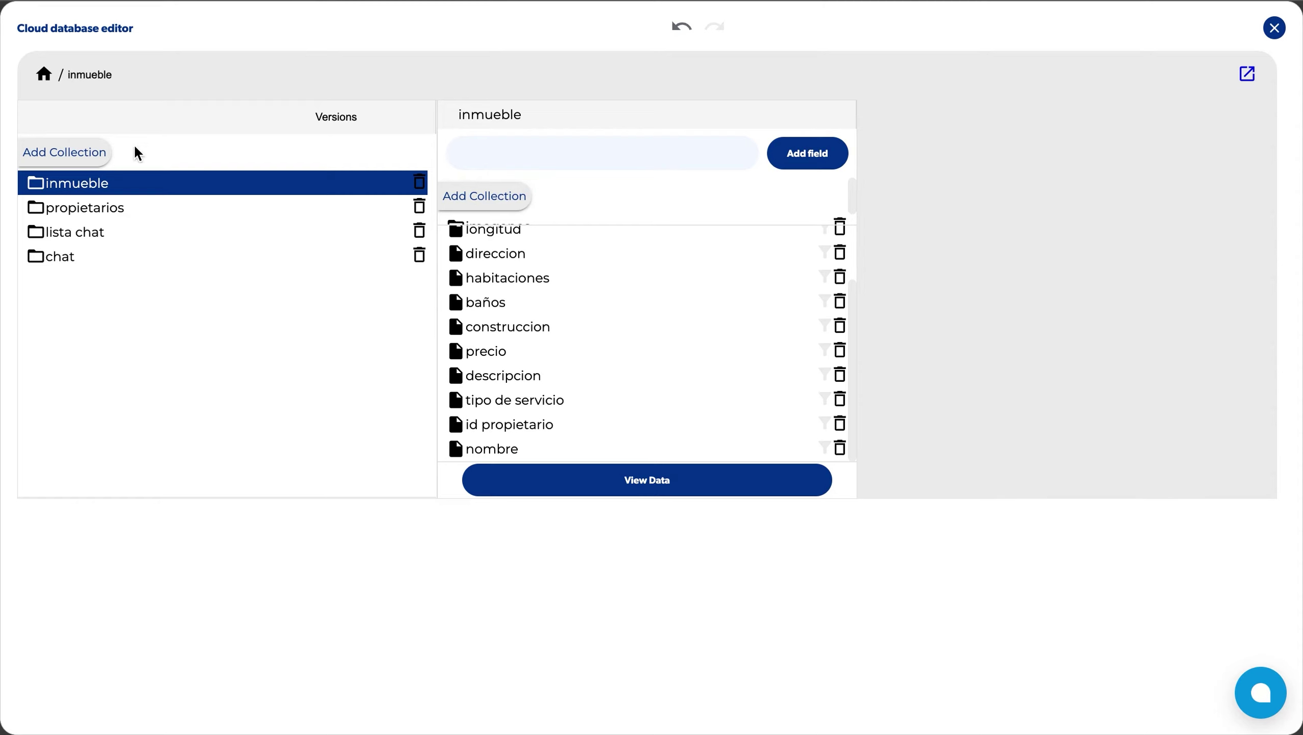
left_click(65, 152)
type("reporte")
key("Return")
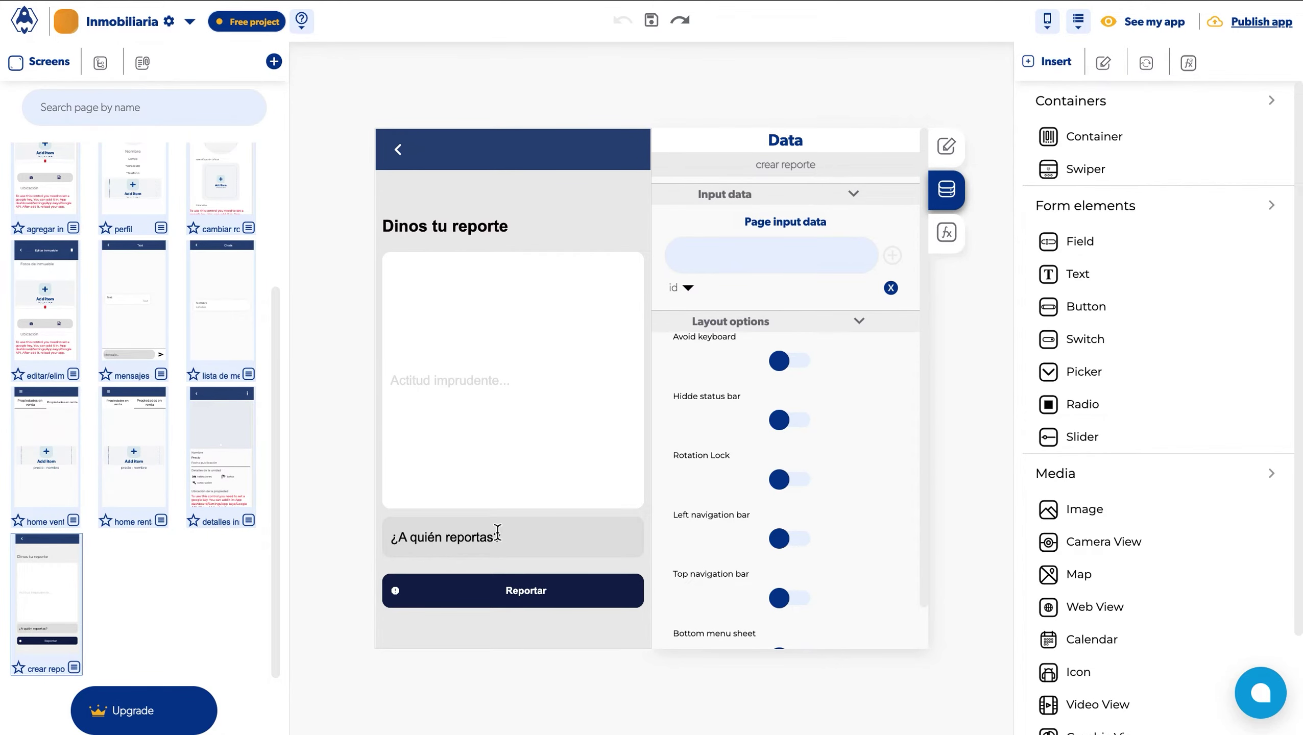
Check the inputs on the crear reporte screen and add "reporte" and "reportado" fields to the reporte collection
left_click(529, 538)
scroll(767, 509, "down", 5)
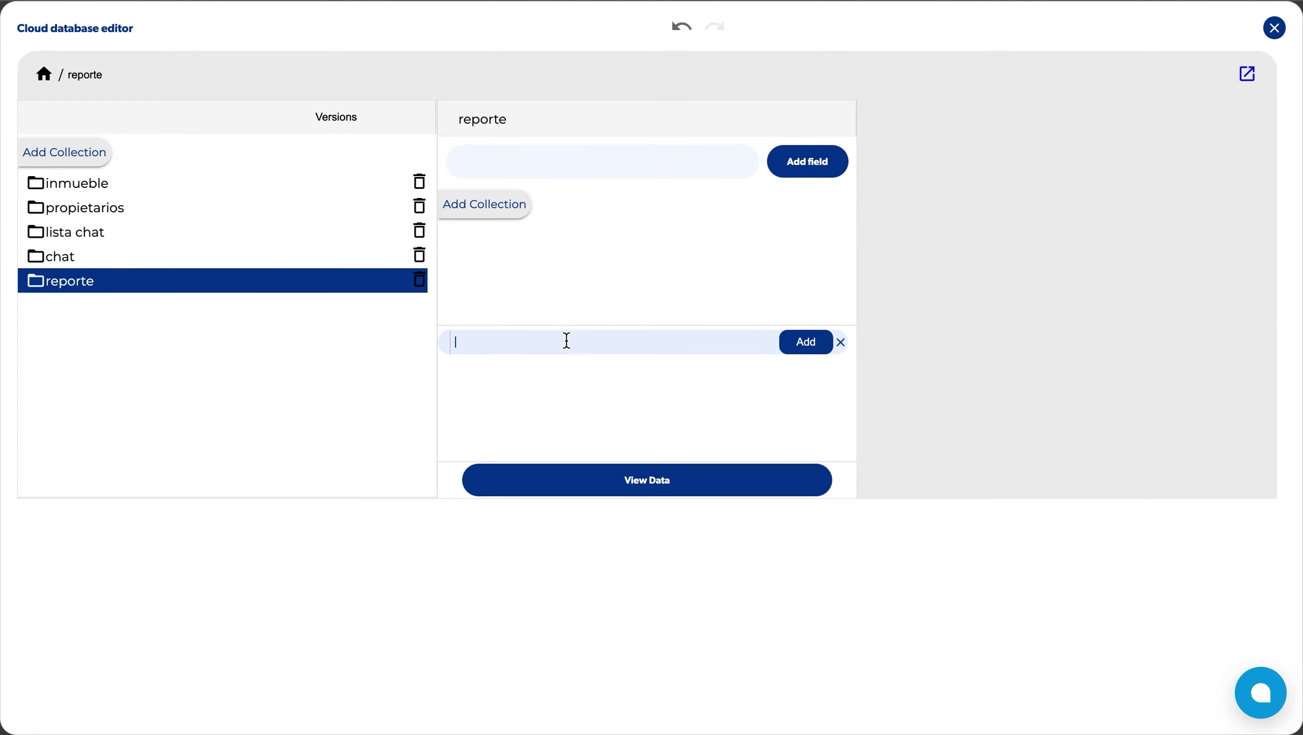
type("reporte")
left_click(809, 348)
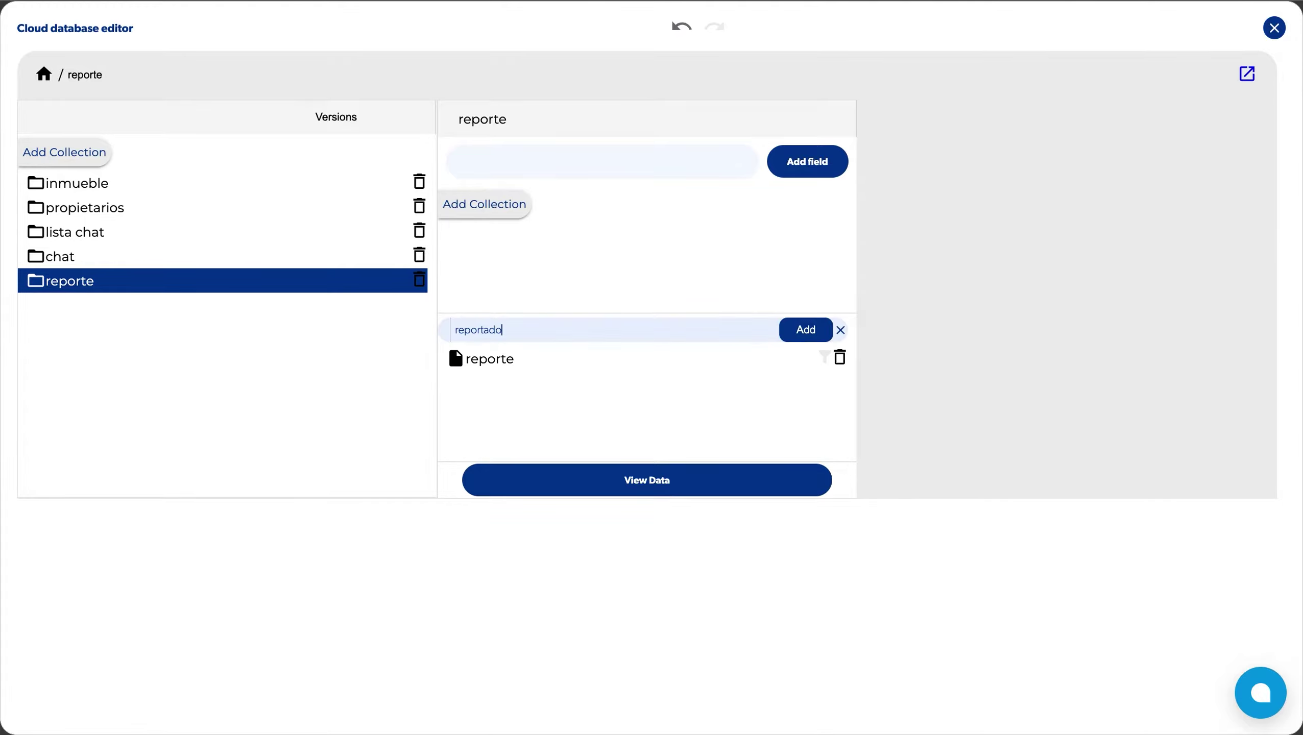
left_click(808, 331)
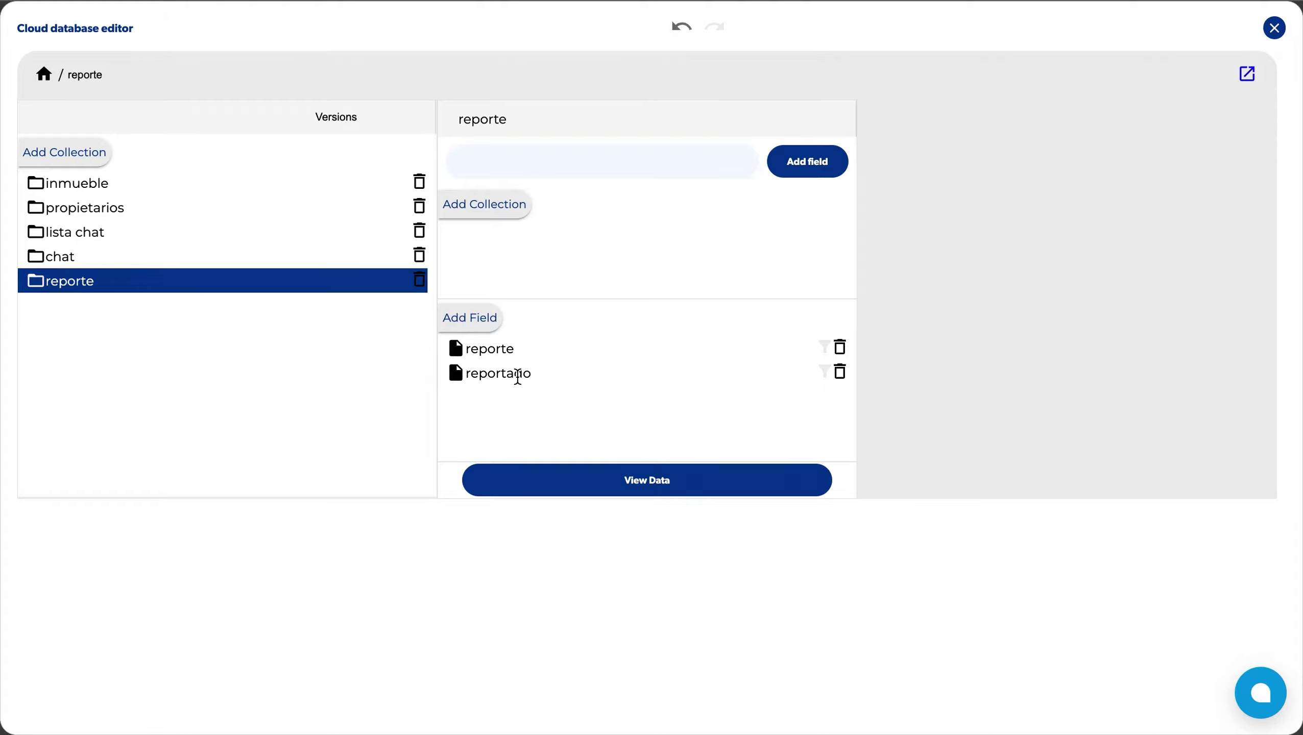
Add a "quien reporta" field to the reporte collection
left_click(469, 317)
type("quien")
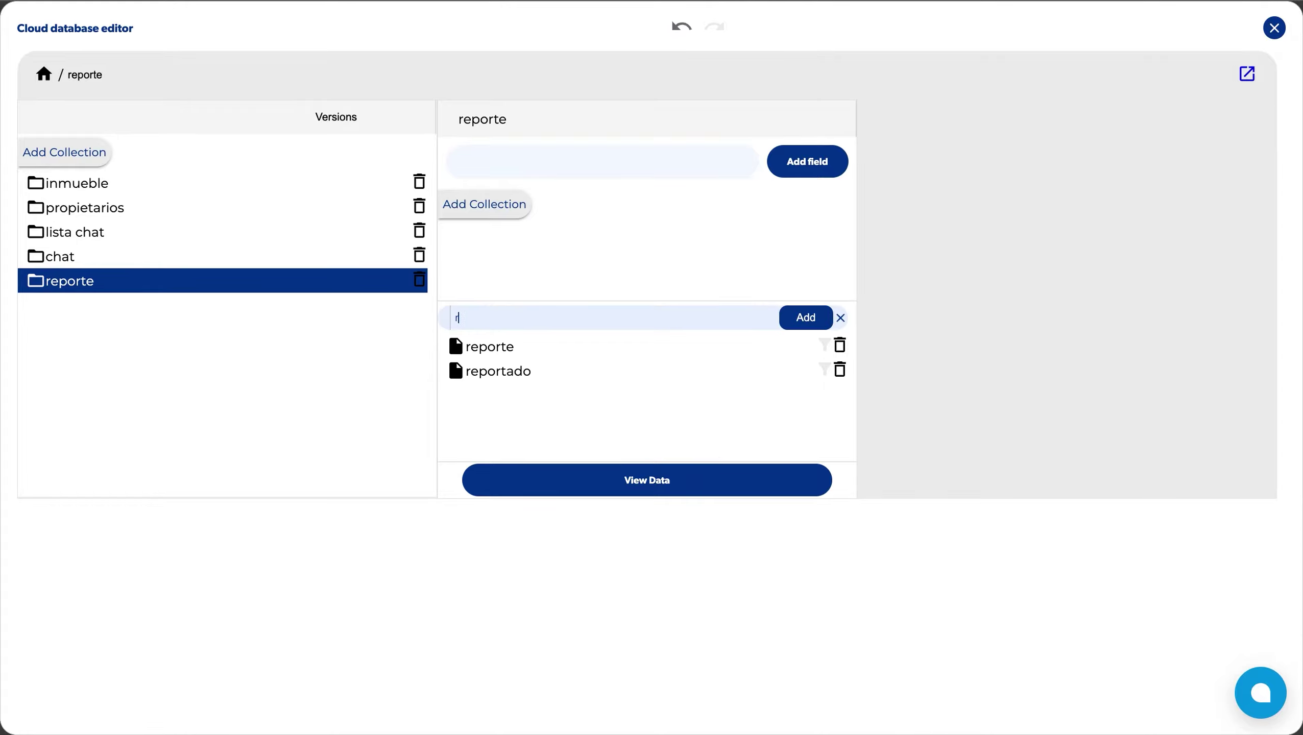
type(" reporta")
key("Return")
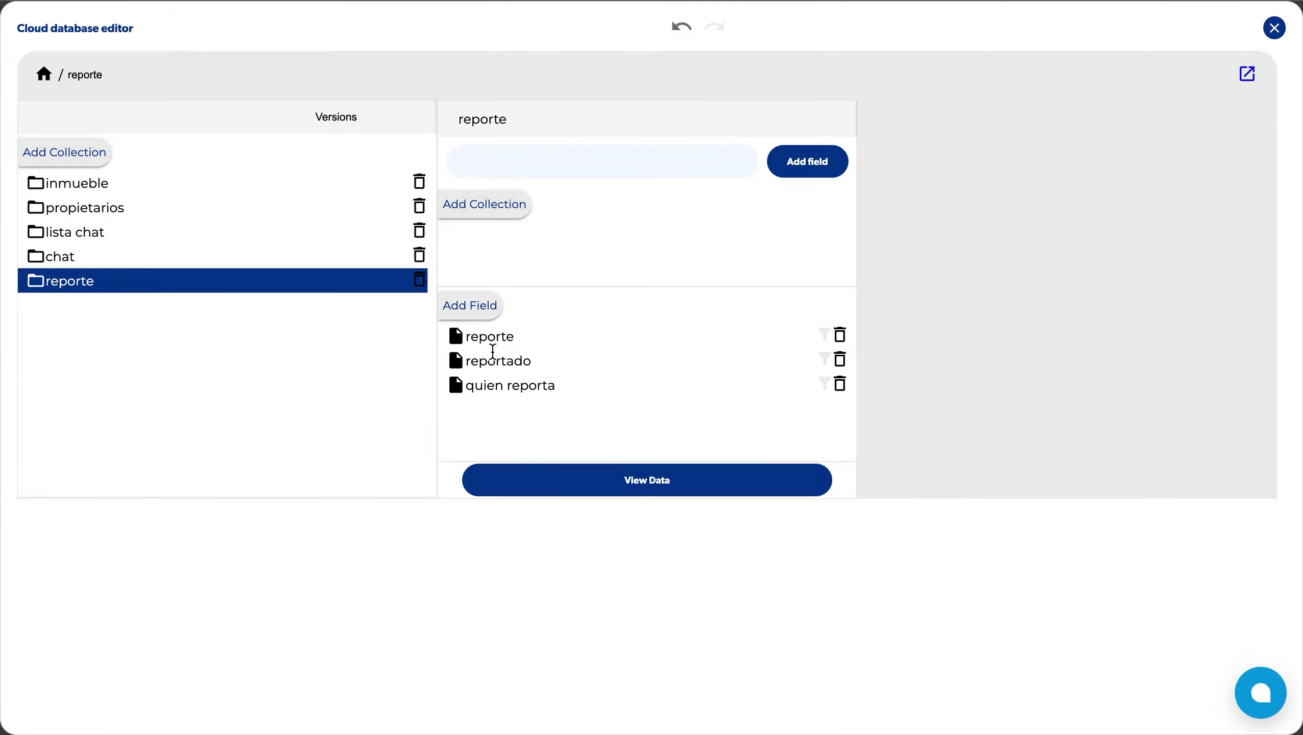
Add "id quien reporta" and "id reportado" fields to the reporte collection
left_click(469, 307)
type("id")
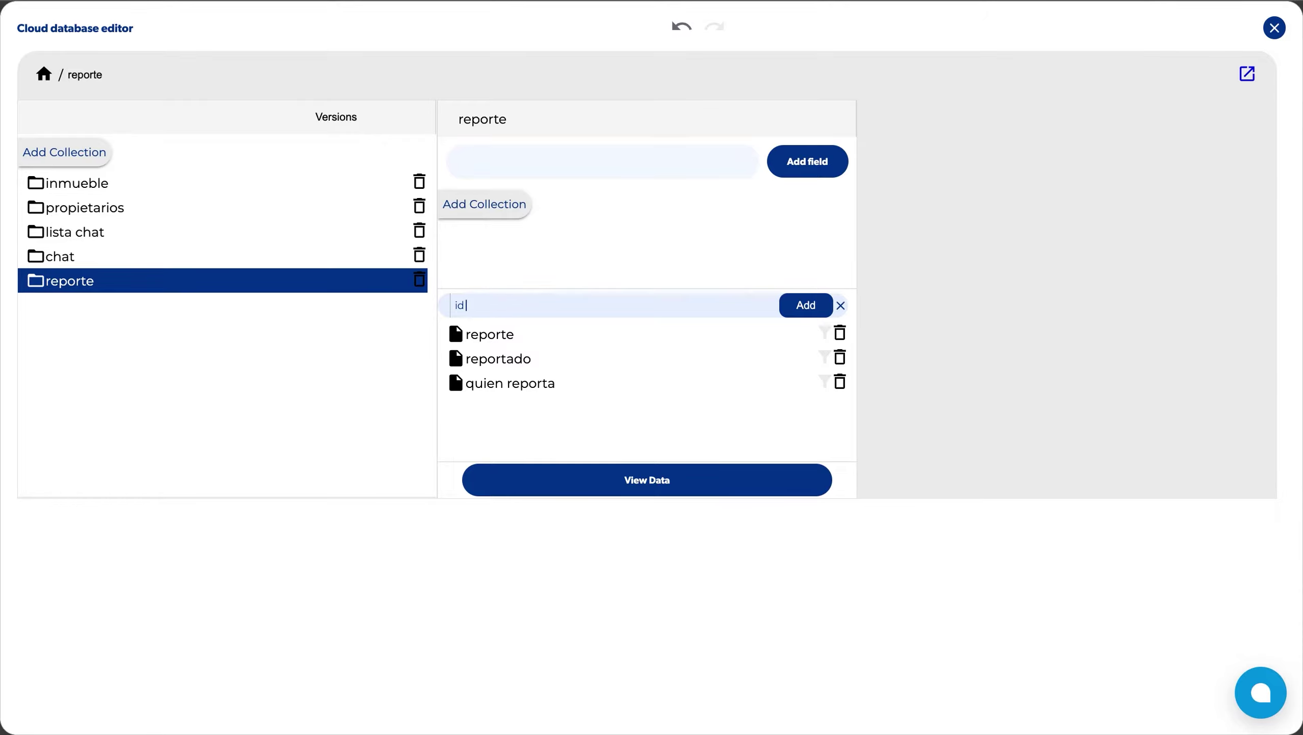
type(" quien reporta")
key("Return")
type("id reportado")
key("Return")
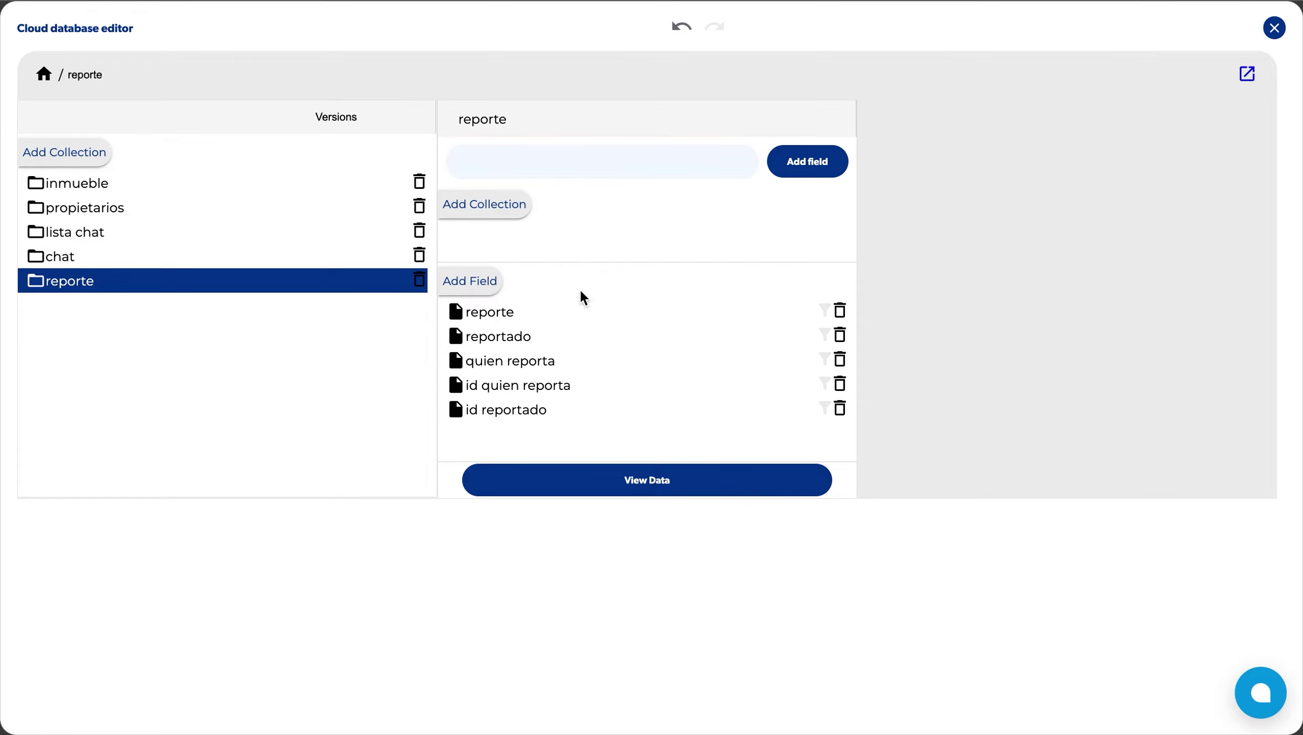
Look up the account's projects from the Inmobiliaria editor and create an "administradores" collection at the root of the cloud database
key("Escape")
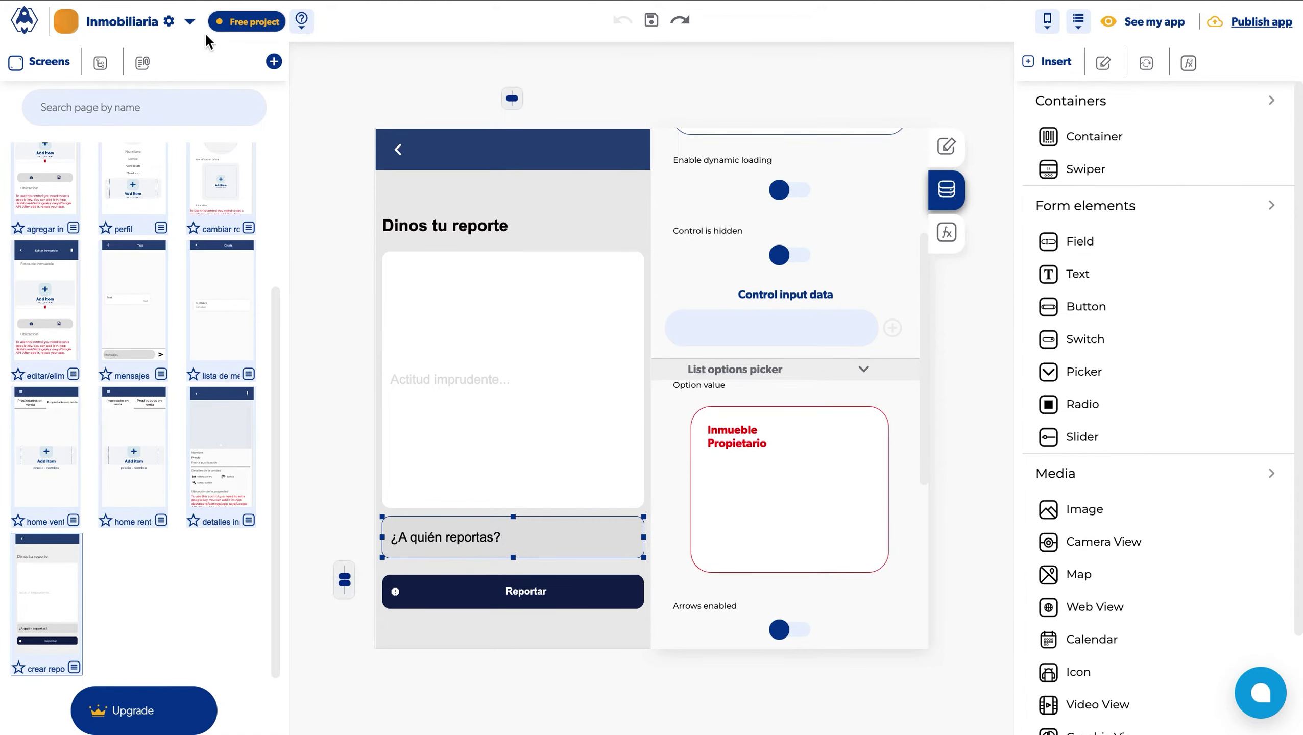
left_click(190, 21)
left_click(126, 100)
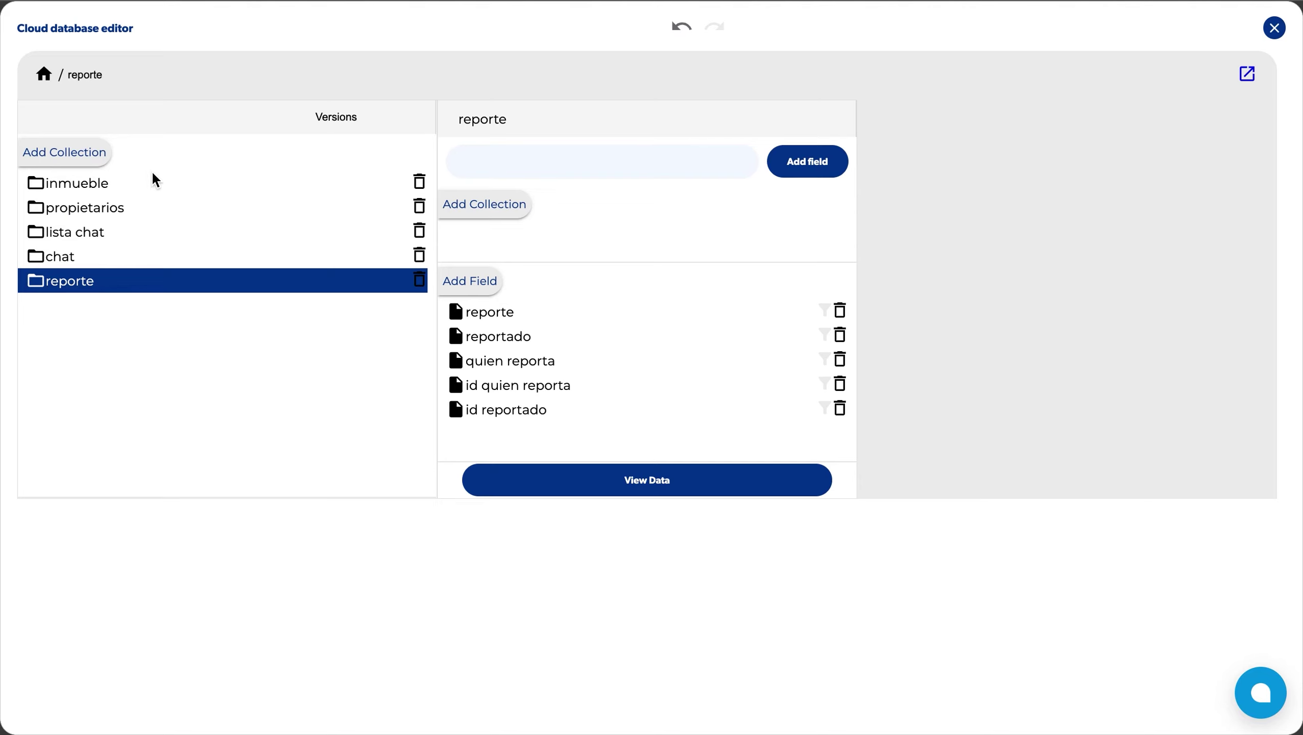
left_click(85, 155)
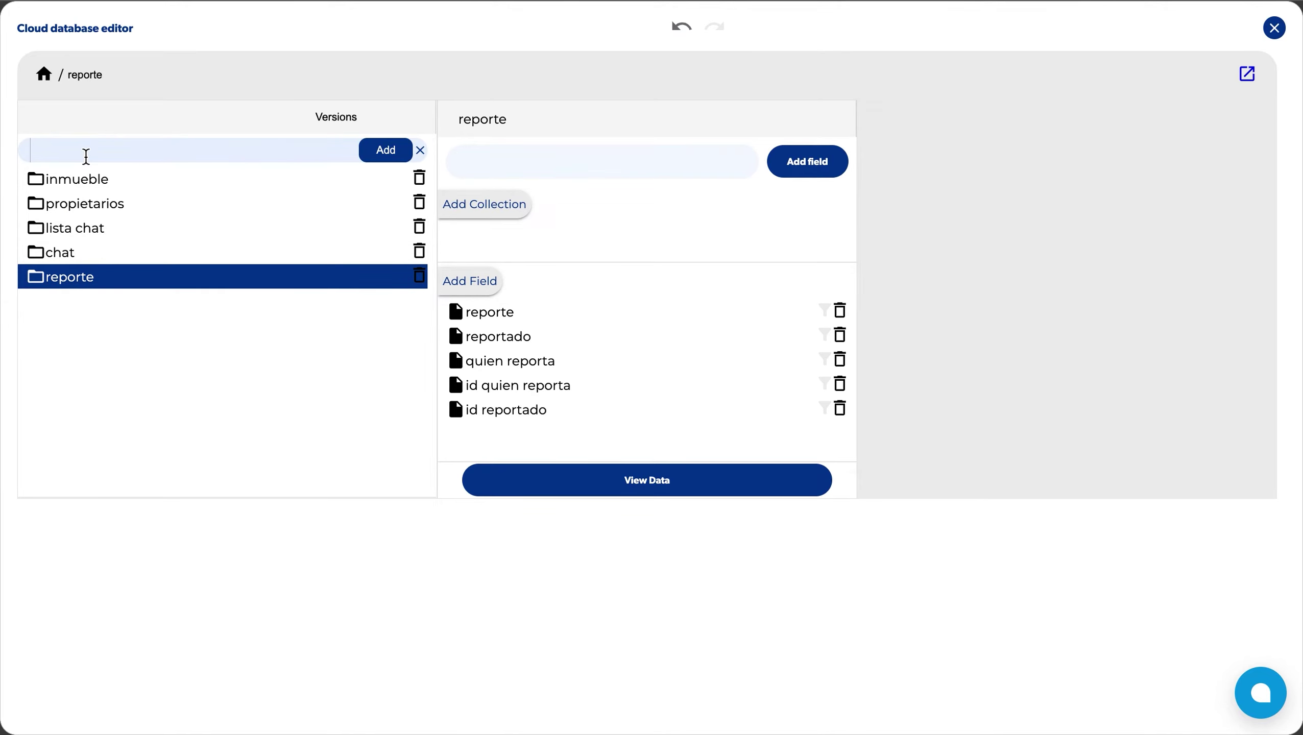
type("administradores")
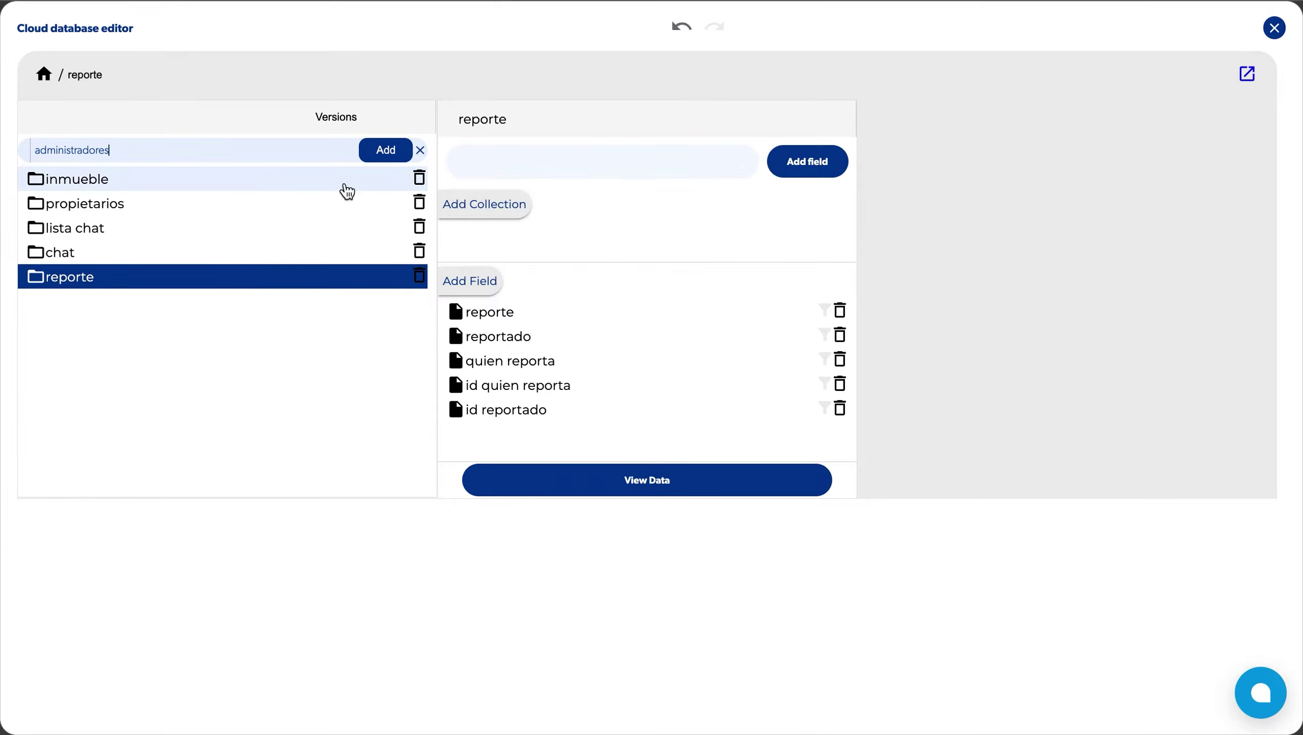
left_click(387, 157)
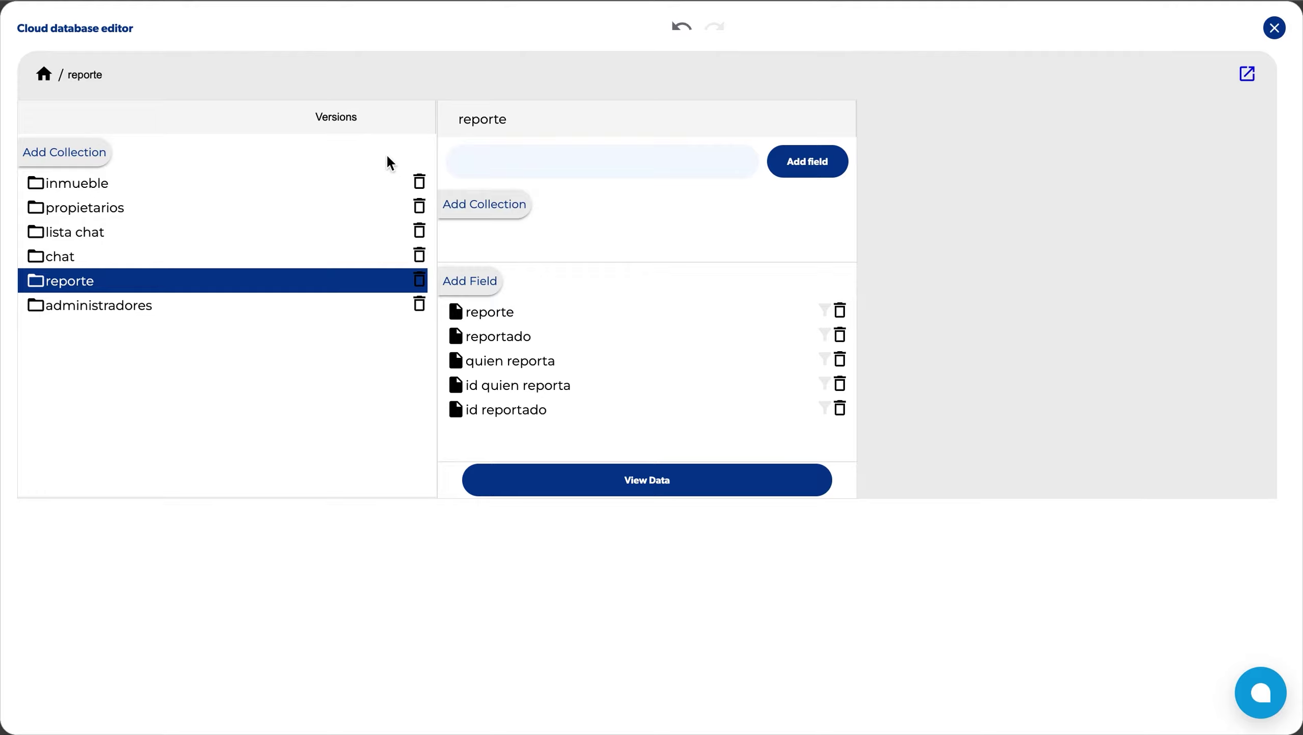
Add an "id" field to the administradores collection
left_click(273, 306)
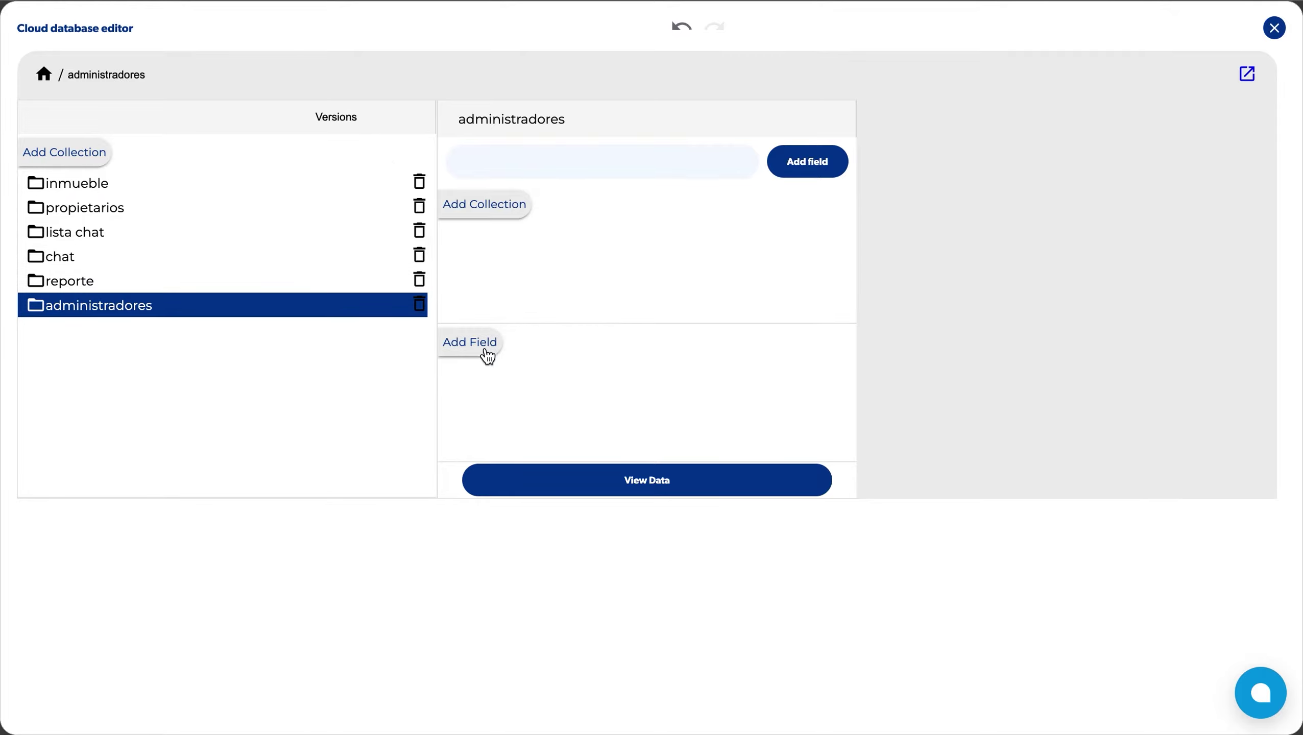
left_click(469, 342)
type("id")
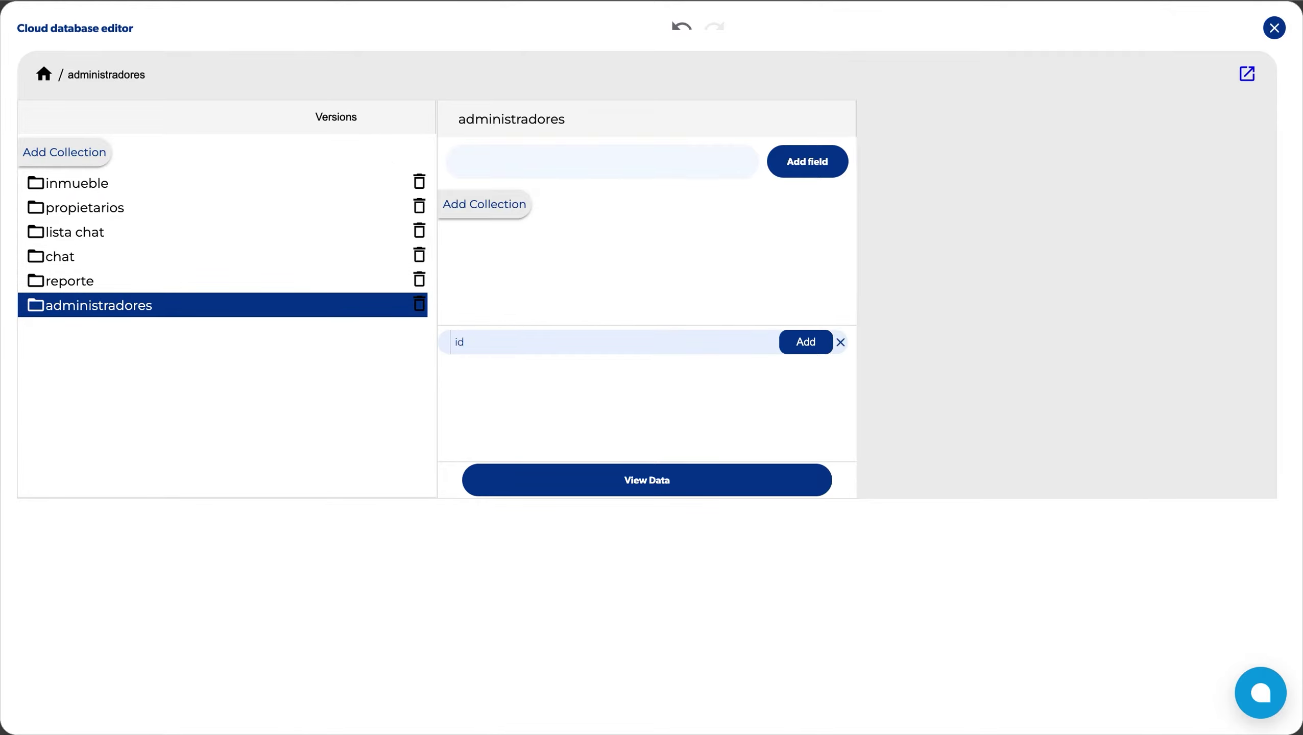
left_click(792, 349)
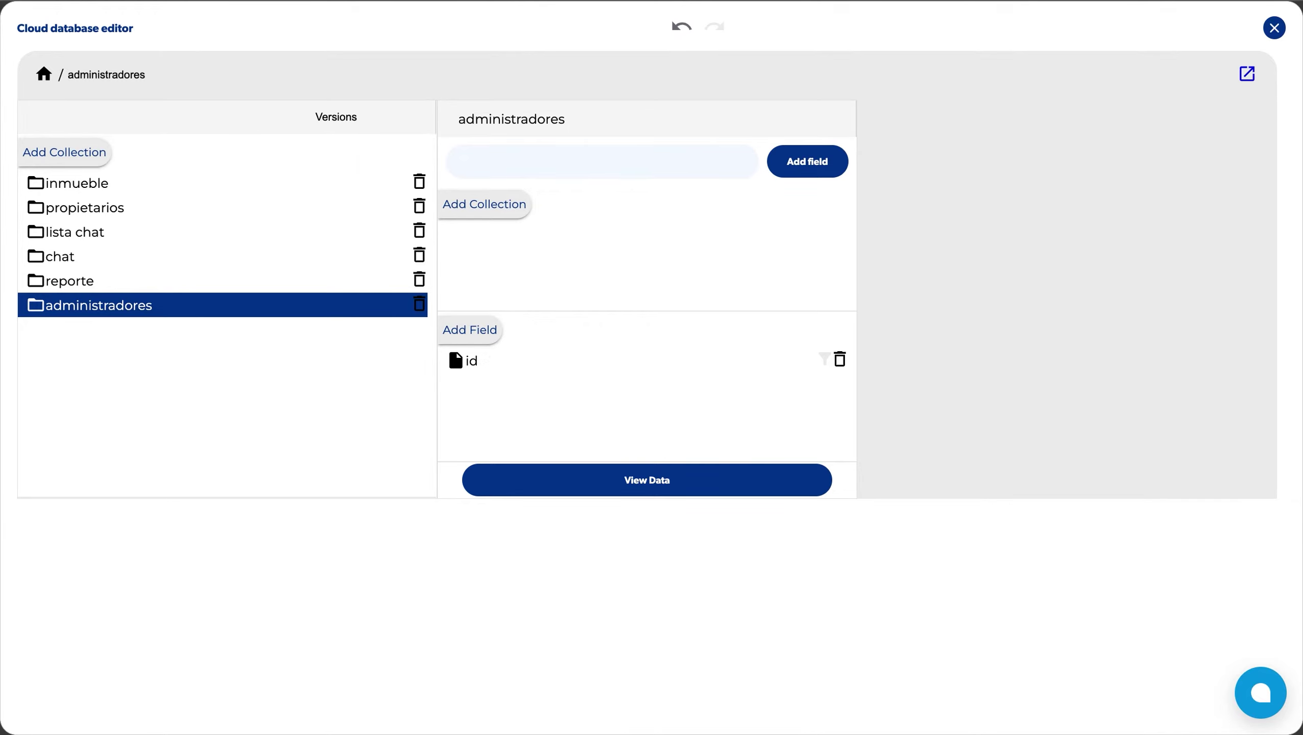
Switch to the admin project and examine its crear cuenta, login and espera screens, including the Espera, Aceptados and Suspendidos tabs
key("Escape")
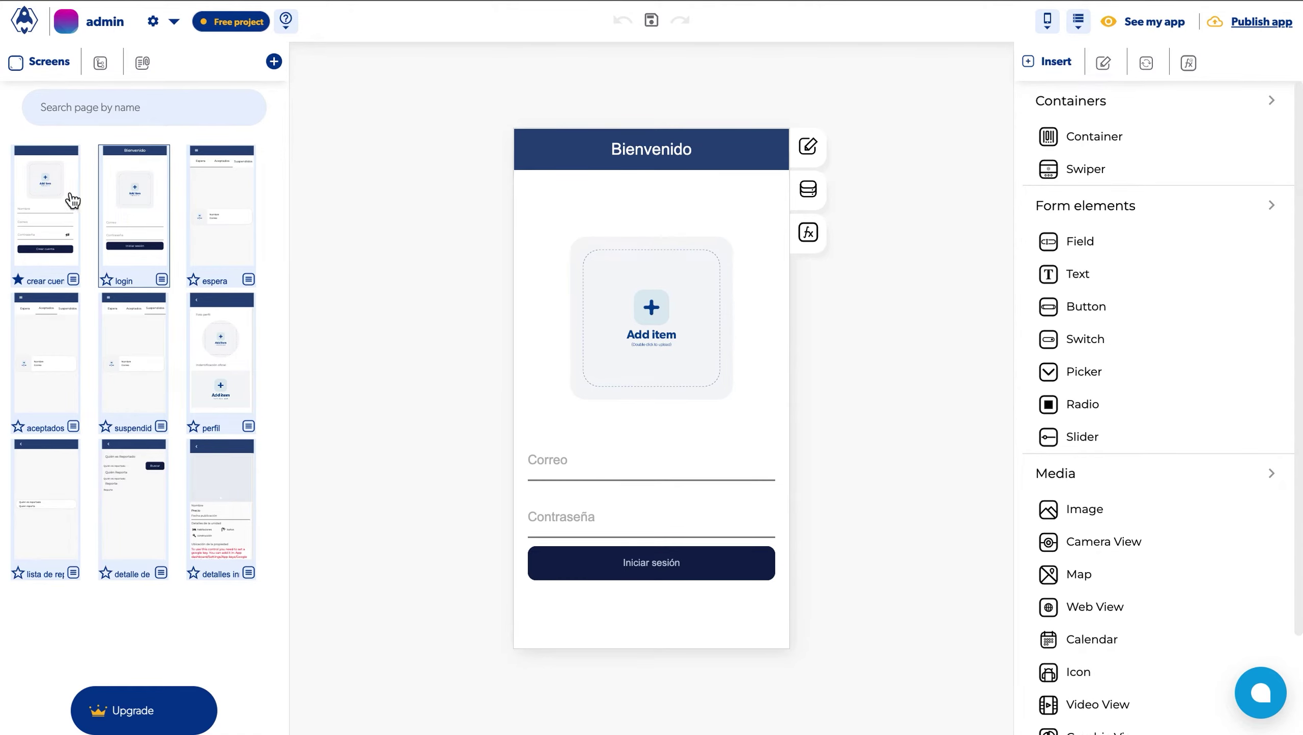
left_click(72, 200)
left_click(111, 204)
left_click(249, 252)
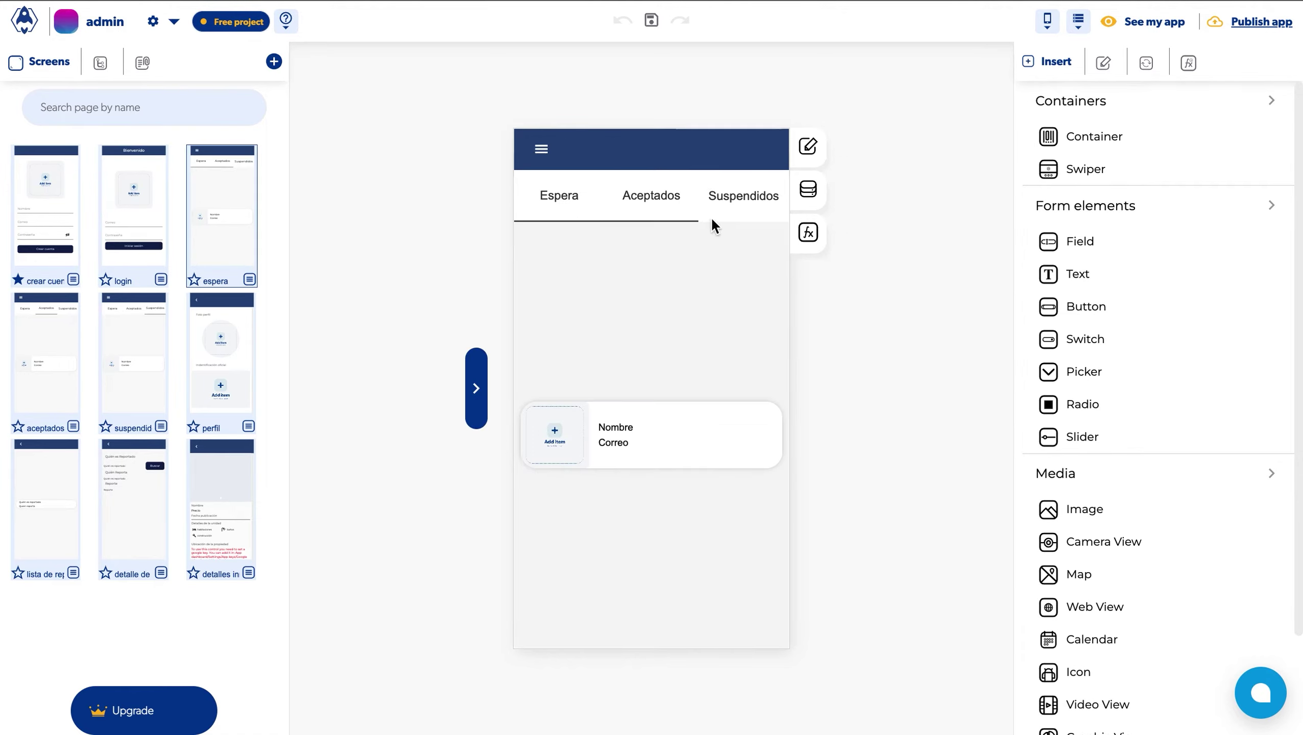
left_click(668, 217)
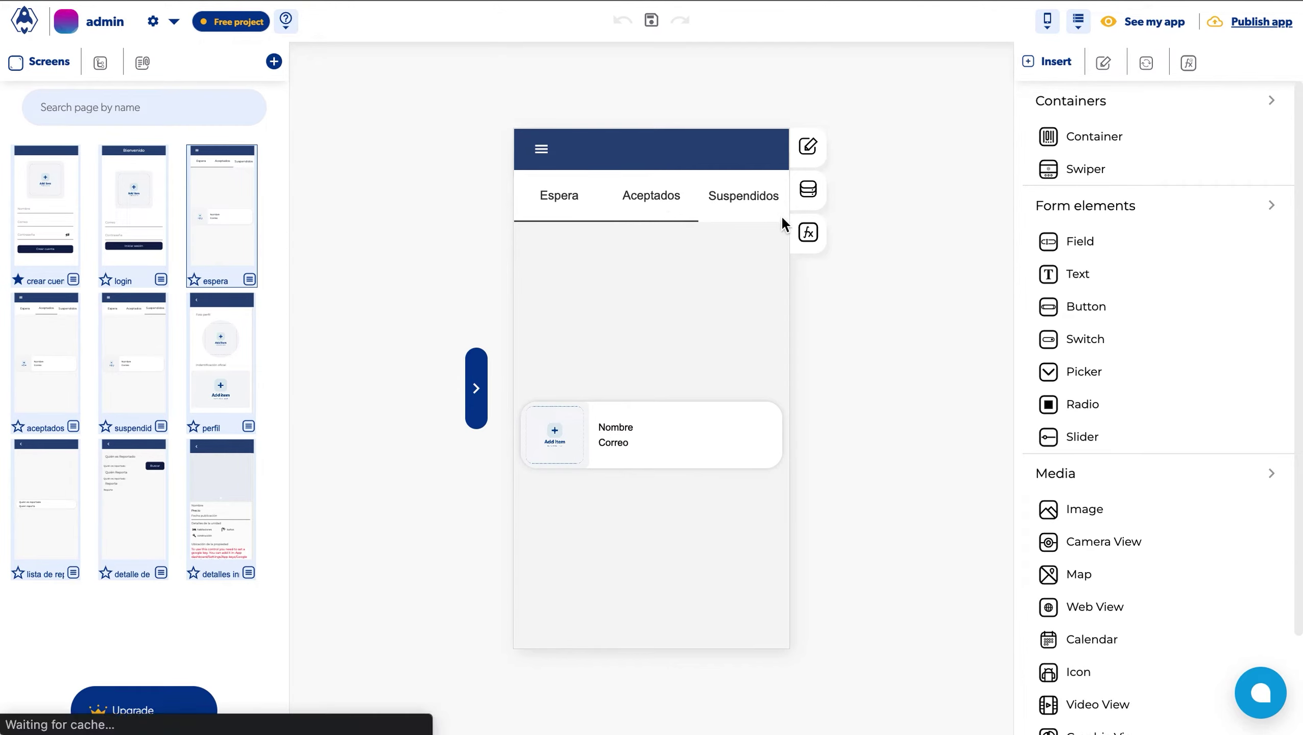
left_click(810, 158)
left_click(729, 579)
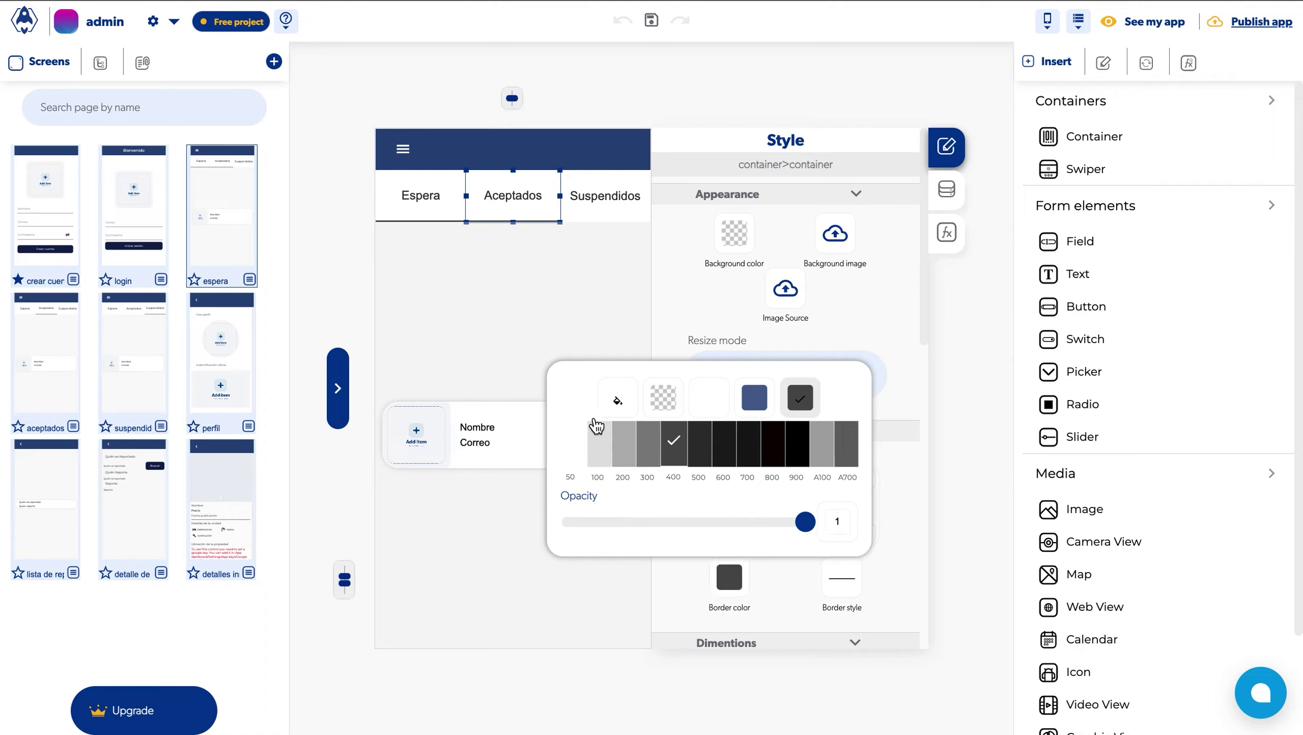
left_click(737, 317)
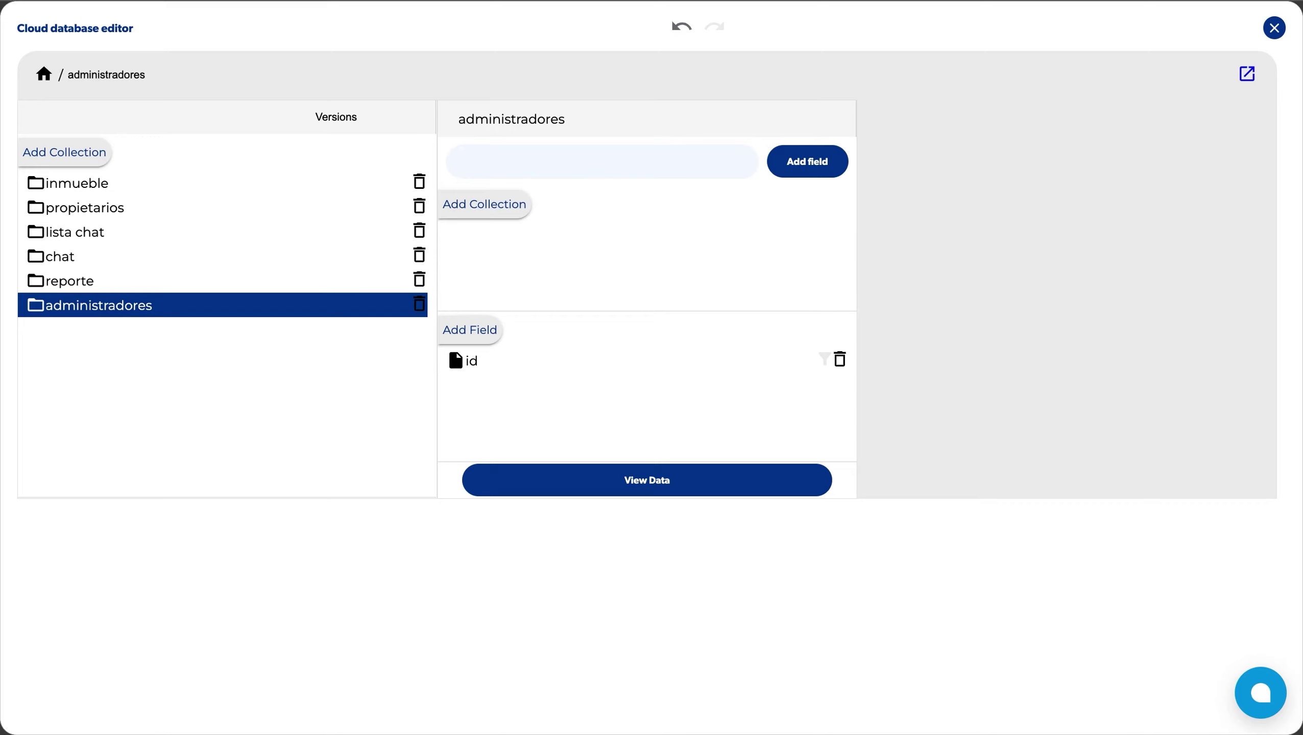
Review the fields of the propietarios collection in the cloud database and add a "status" field to it
left_click(154, 209)
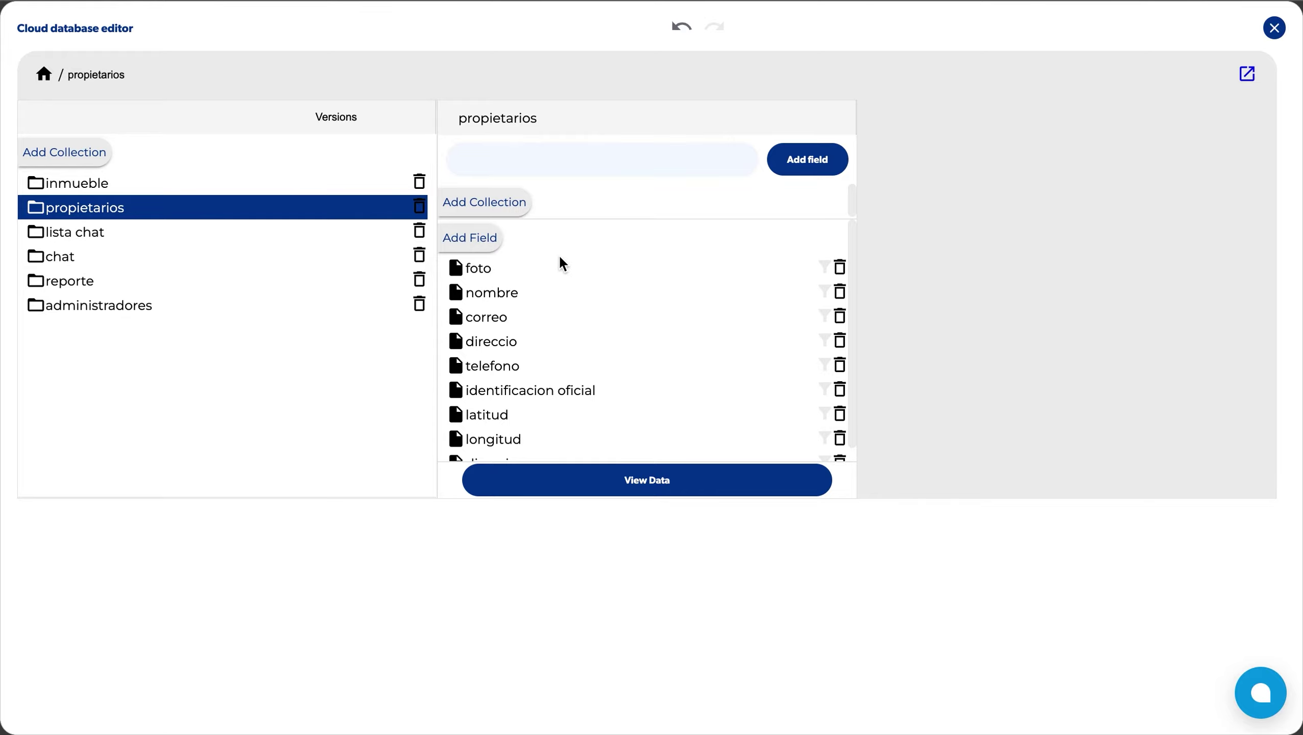
scroll(571, 329, "down", 1)
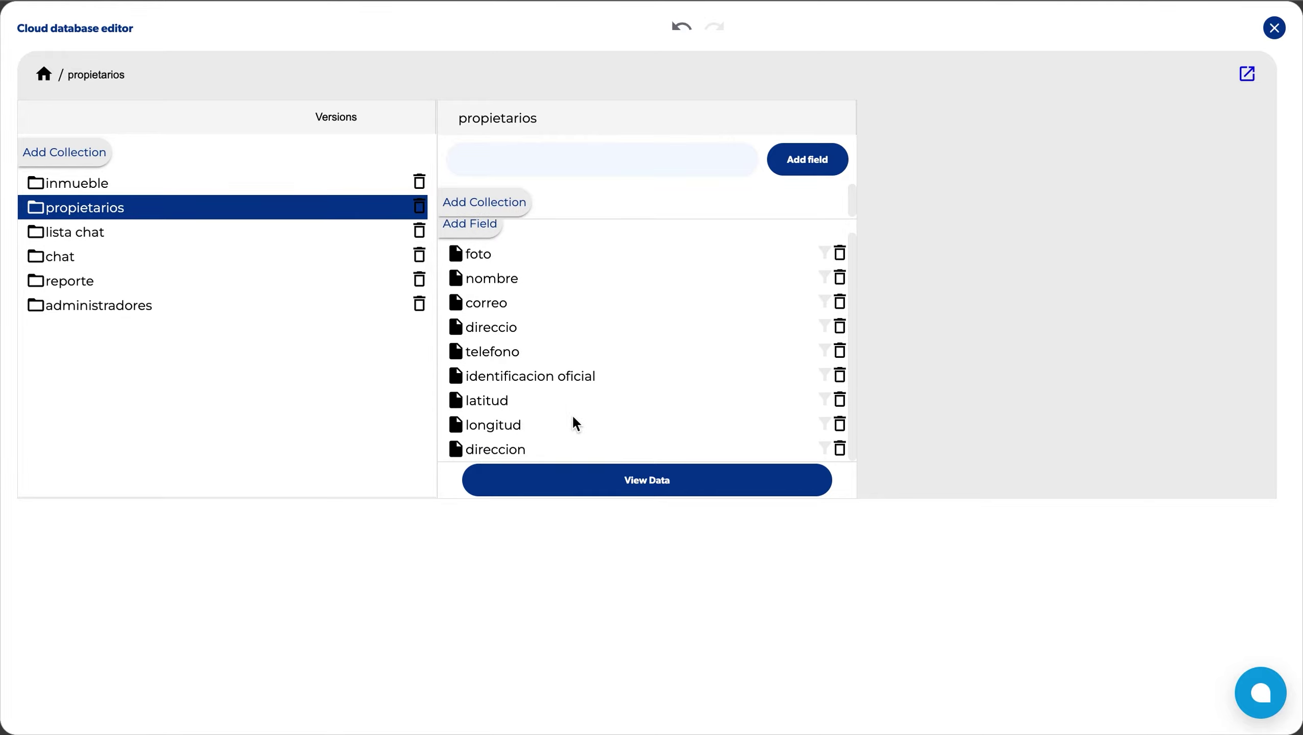
scroll(575, 423, "up", 1)
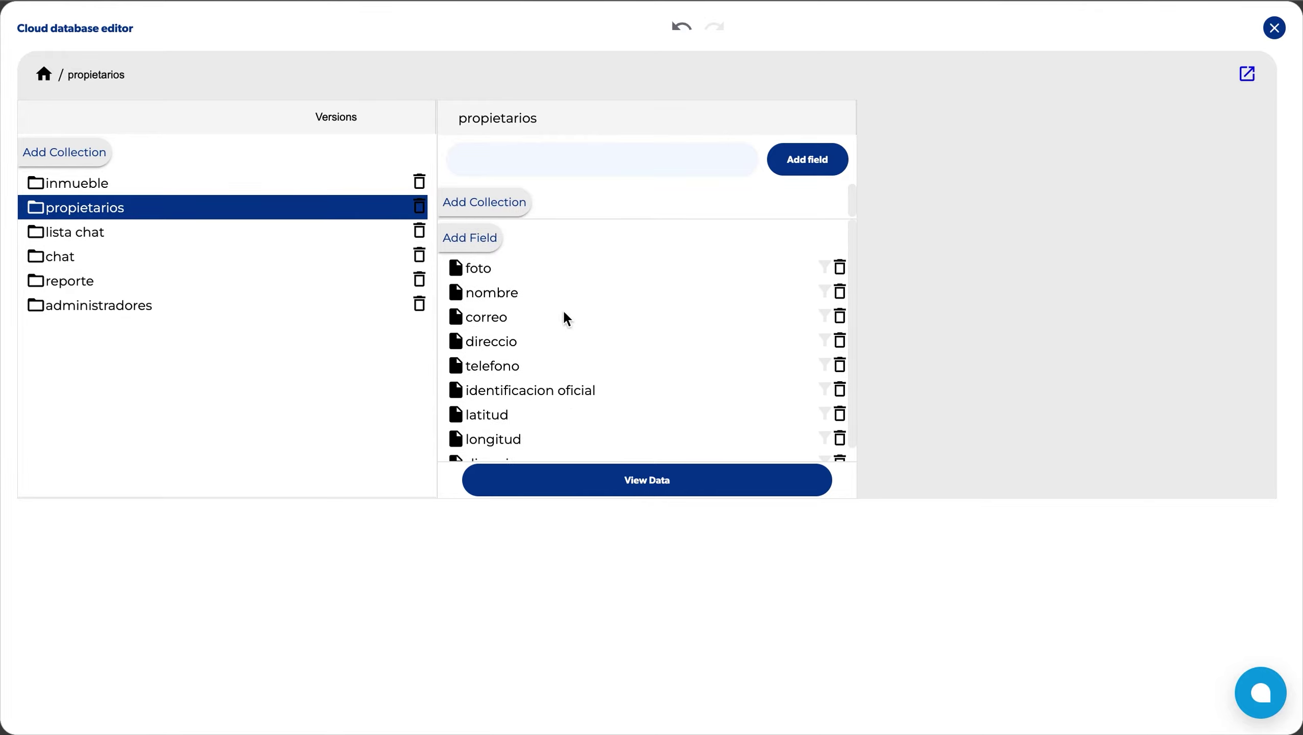
left_click(485, 241)
type("edad")
key("Return")
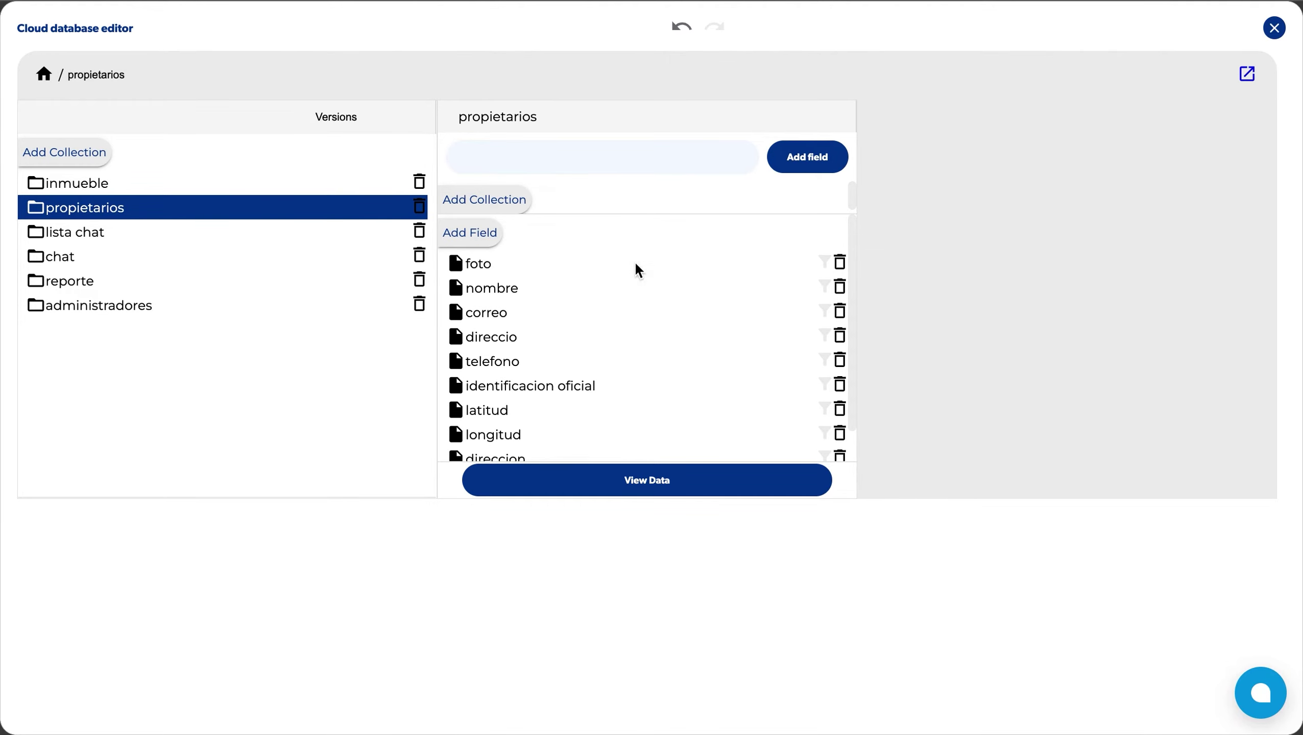
scroll(556, 432, "down", 1)
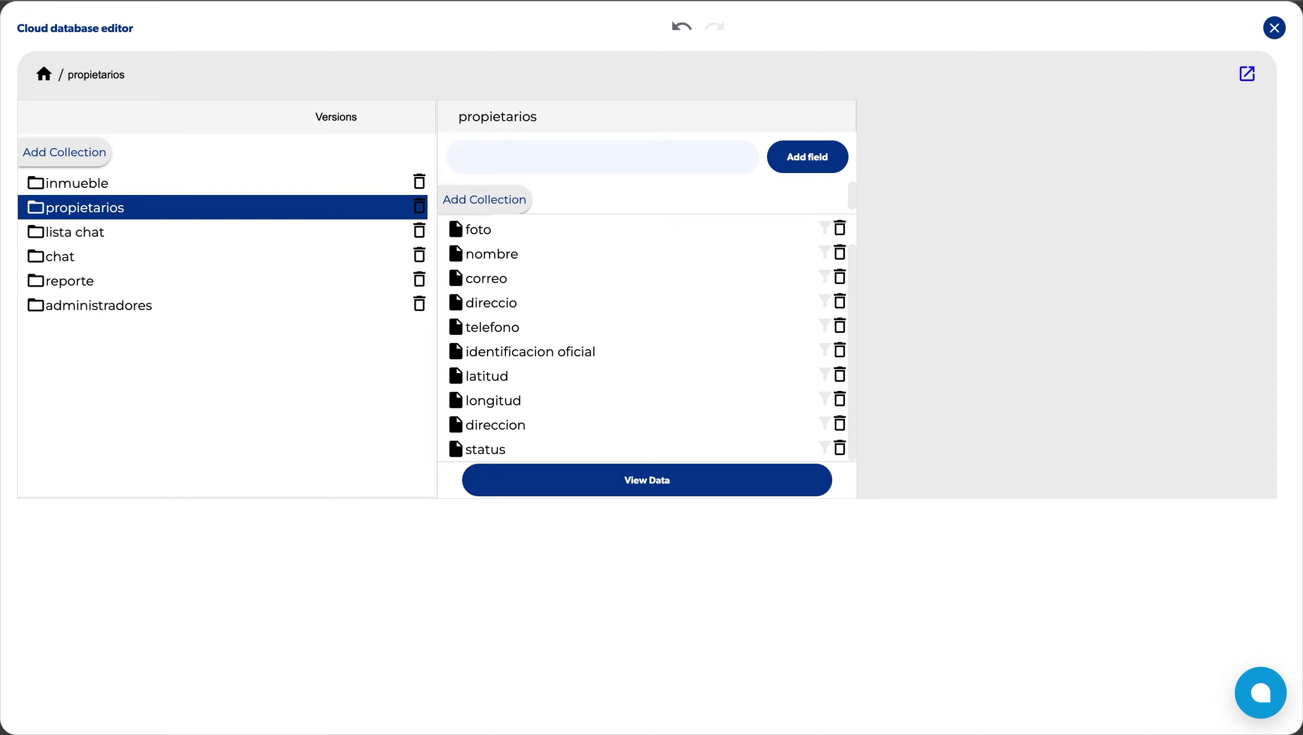
Examine the admin project's aceptados and perfil screens and compare the perfil contents with the propietarios fields
key("Escape")
left_click(40, 372)
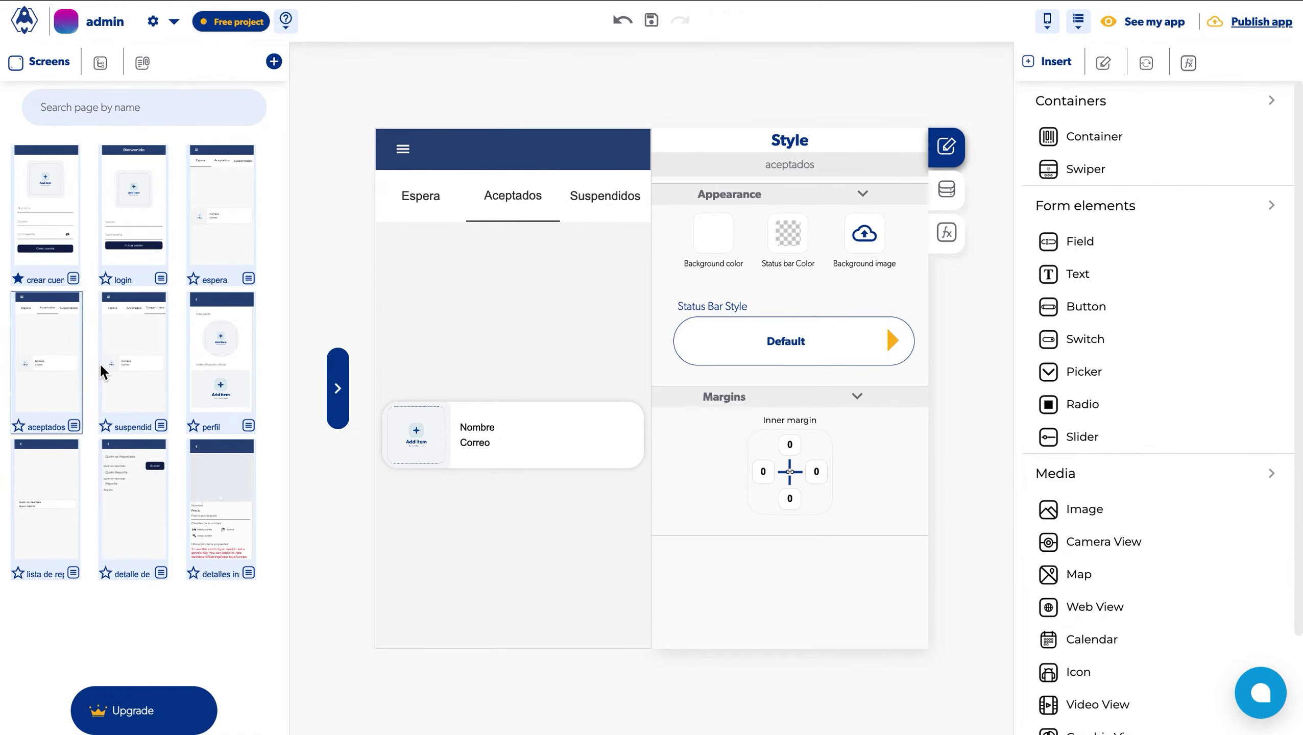
left_click(221, 361)
scroll(560, 358, "down", 5)
scroll(560, 358, "down", 1)
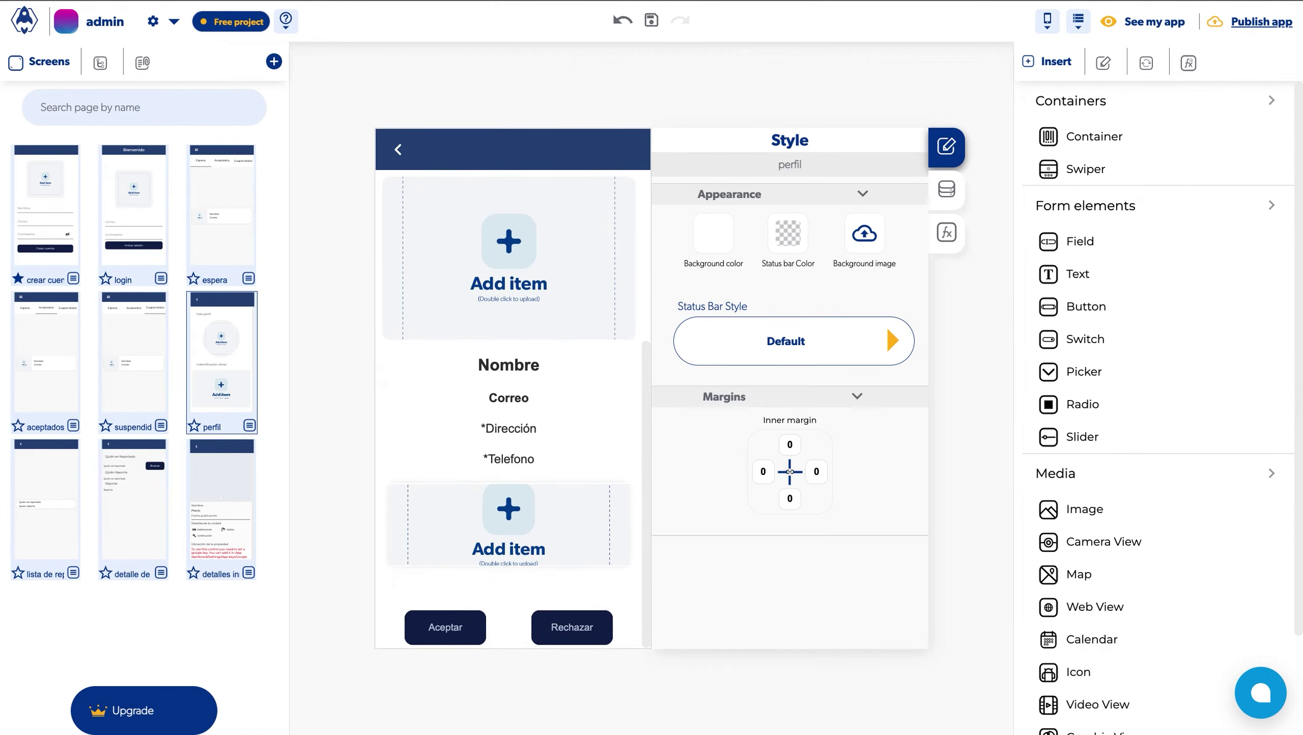
left_click(946, 189)
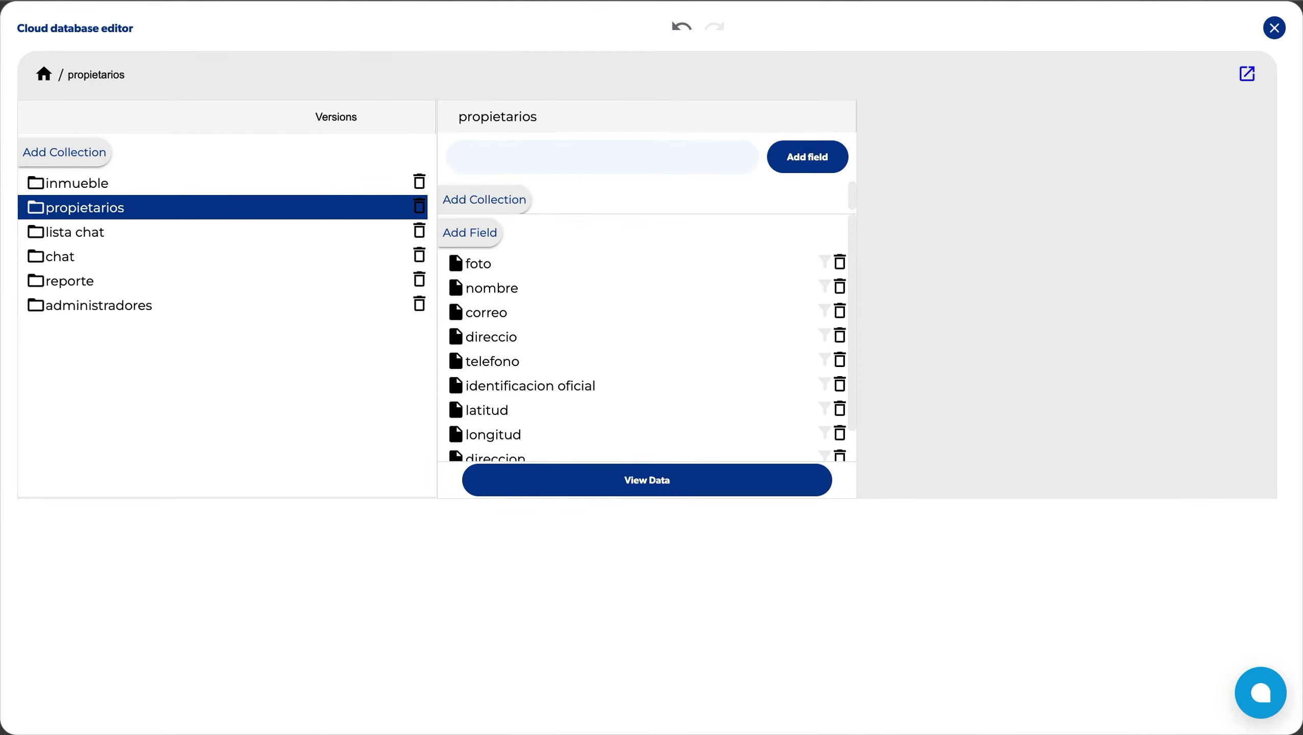
key("Escape")
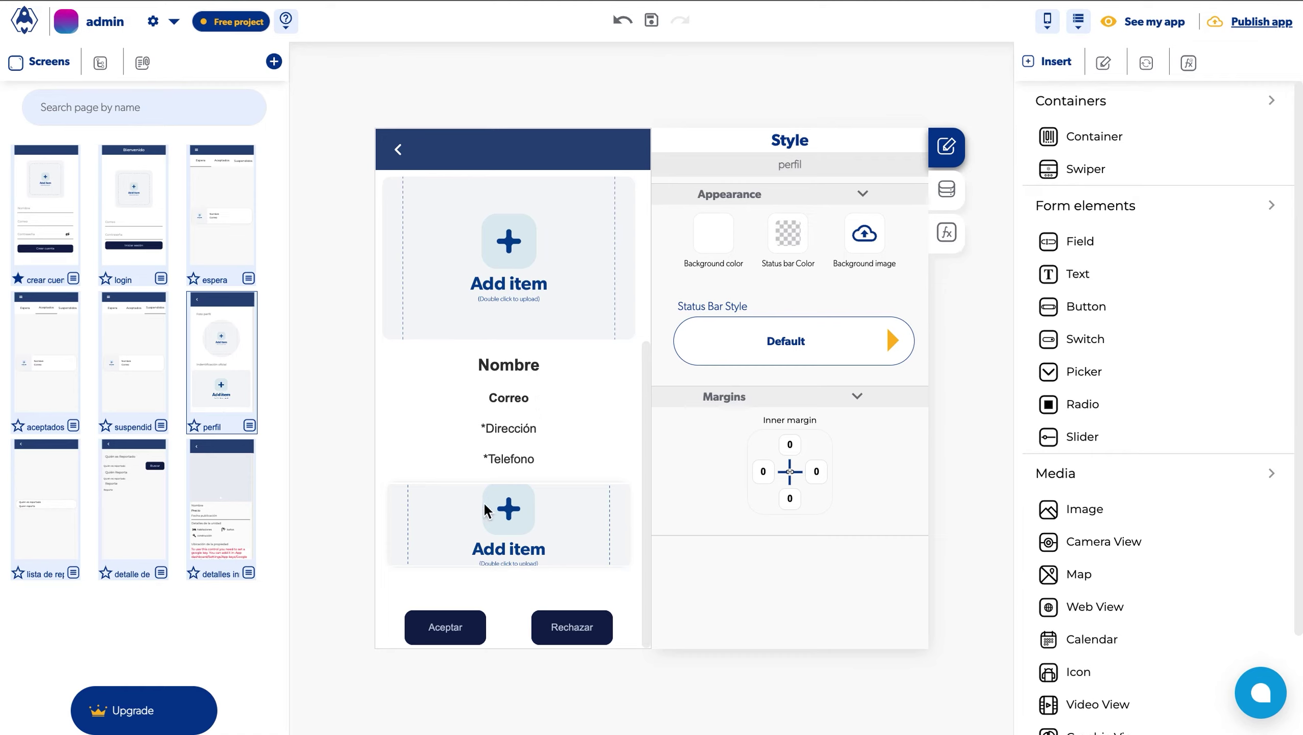
key("Down")
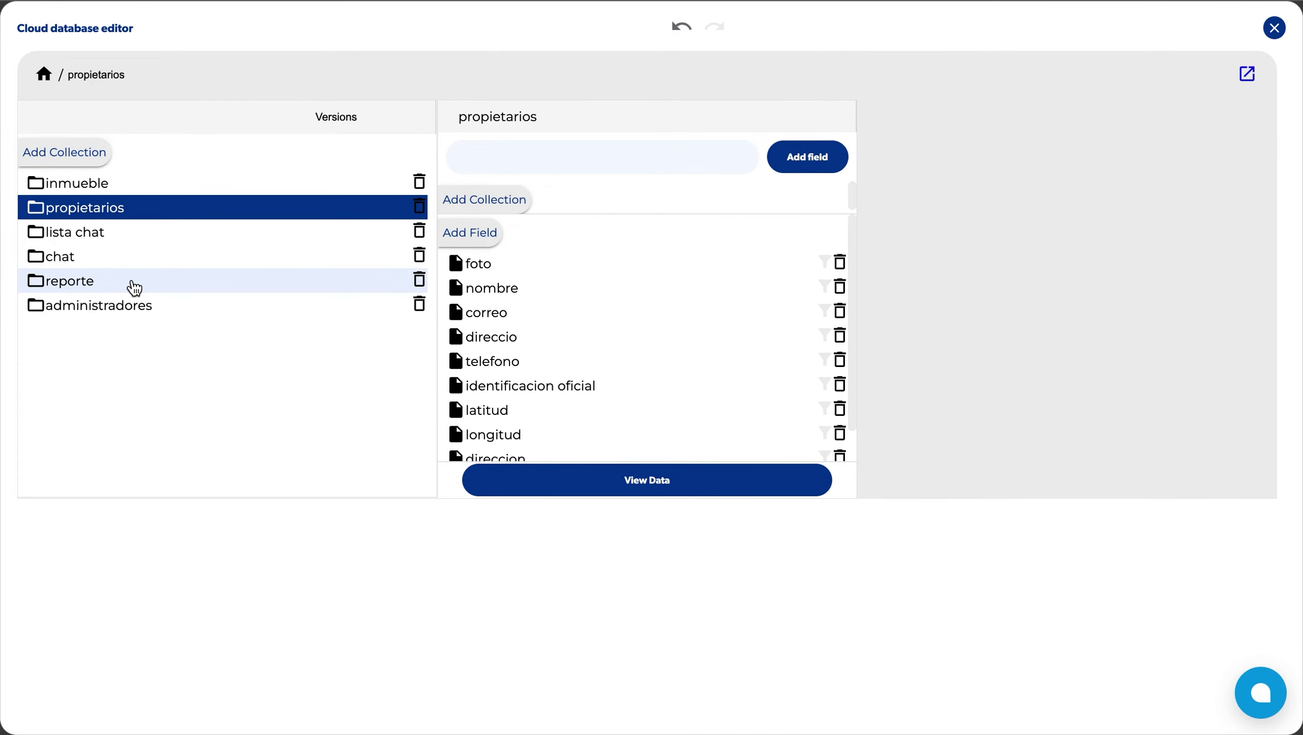
Compare the reporte collection's fields with the contents of the lista de reportes and detalle de reportes screens
left_click(132, 283)
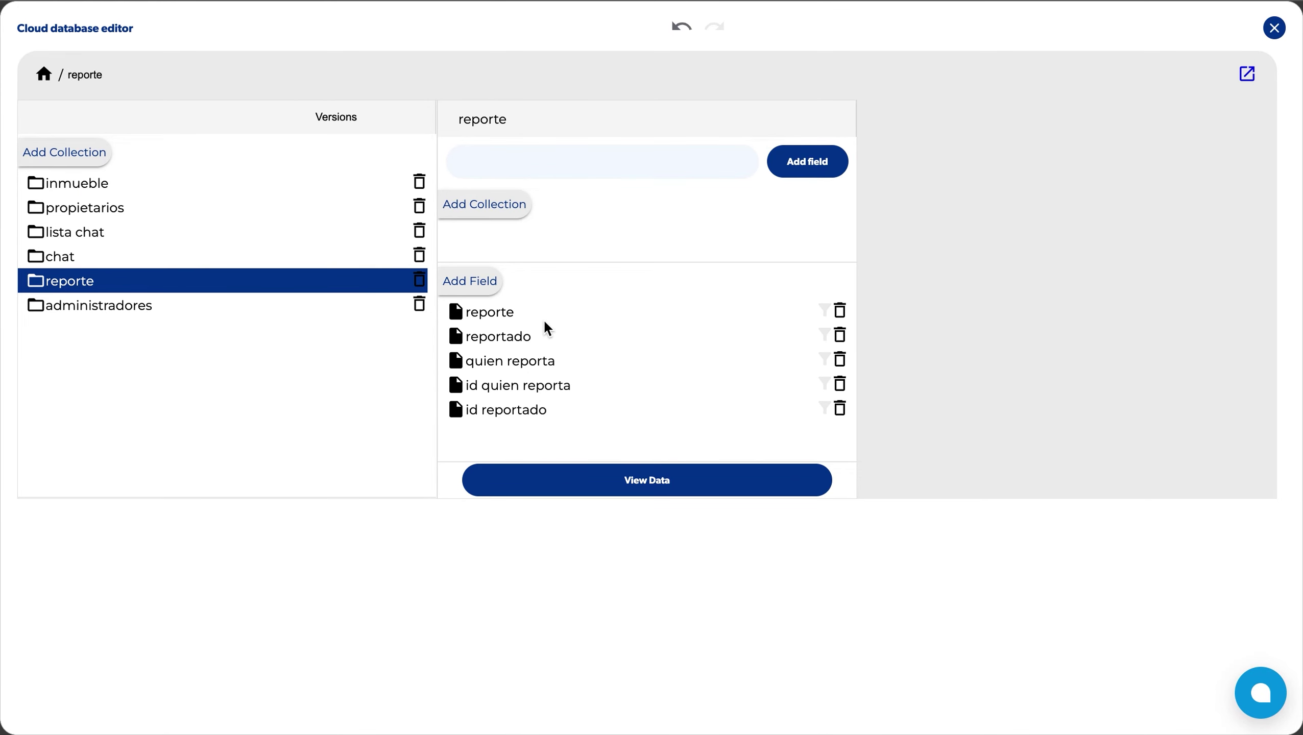
double_click(512, 336)
left_click_drag(556, 361, 470, 358)
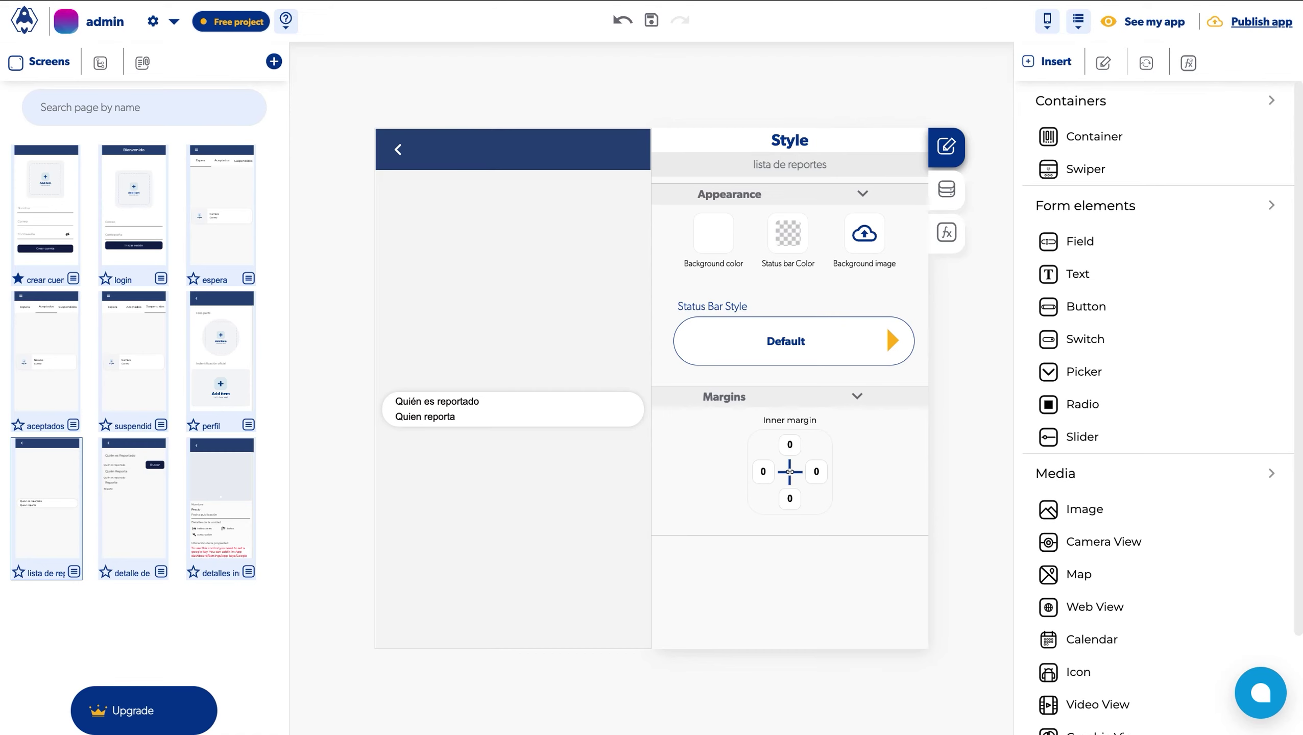
left_click(133, 496)
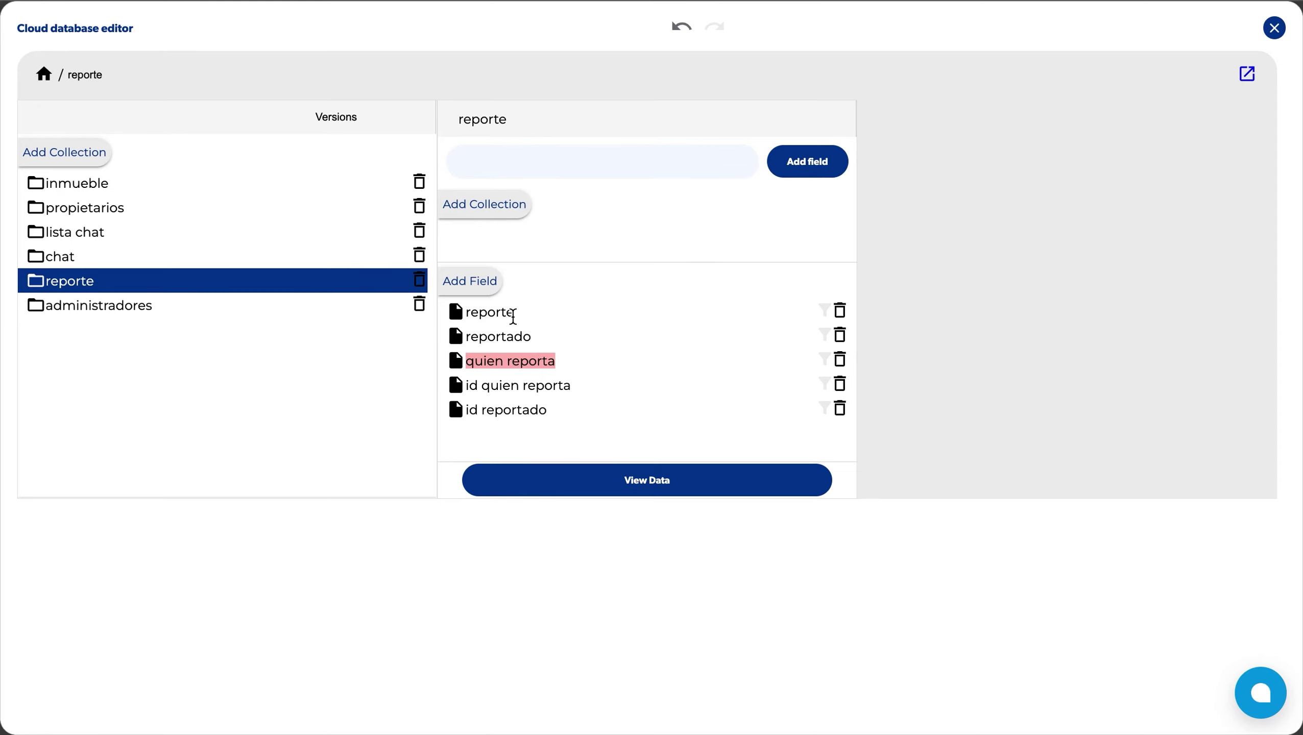
left_click(483, 312)
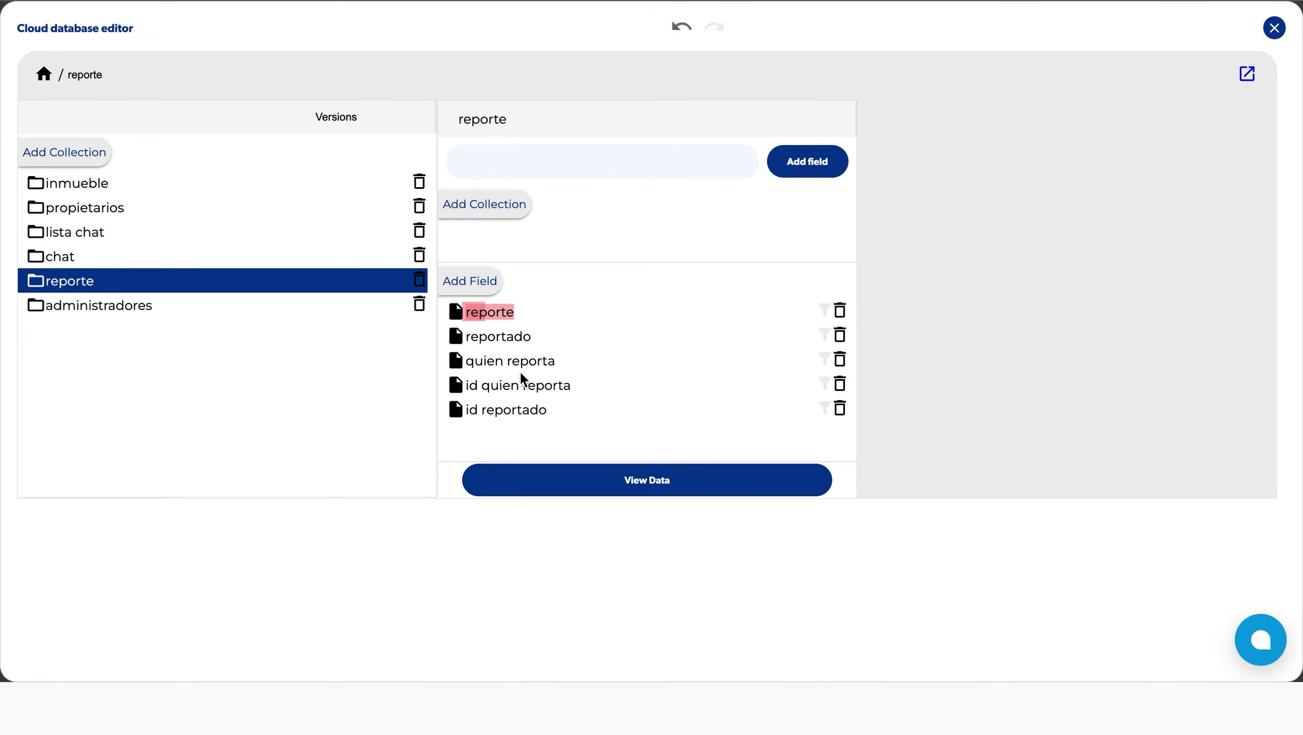
left_click(471, 384)
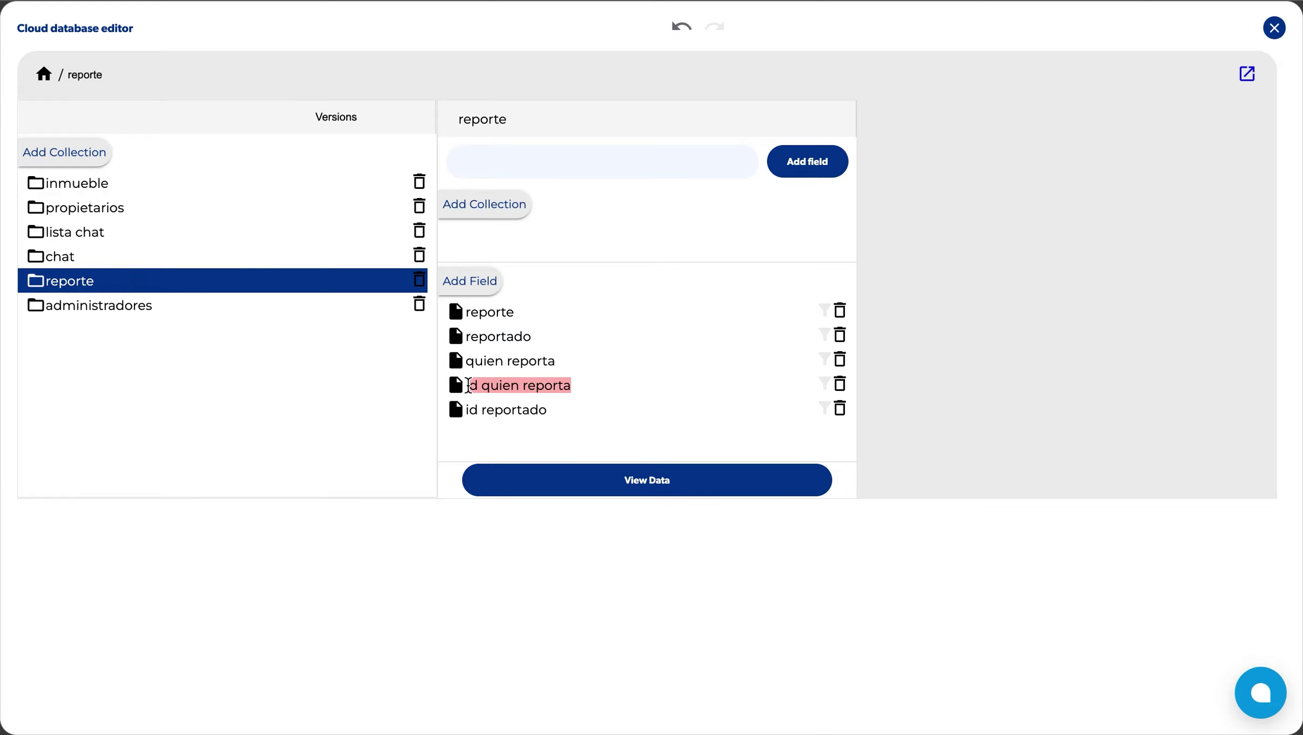
left_click(503, 415)
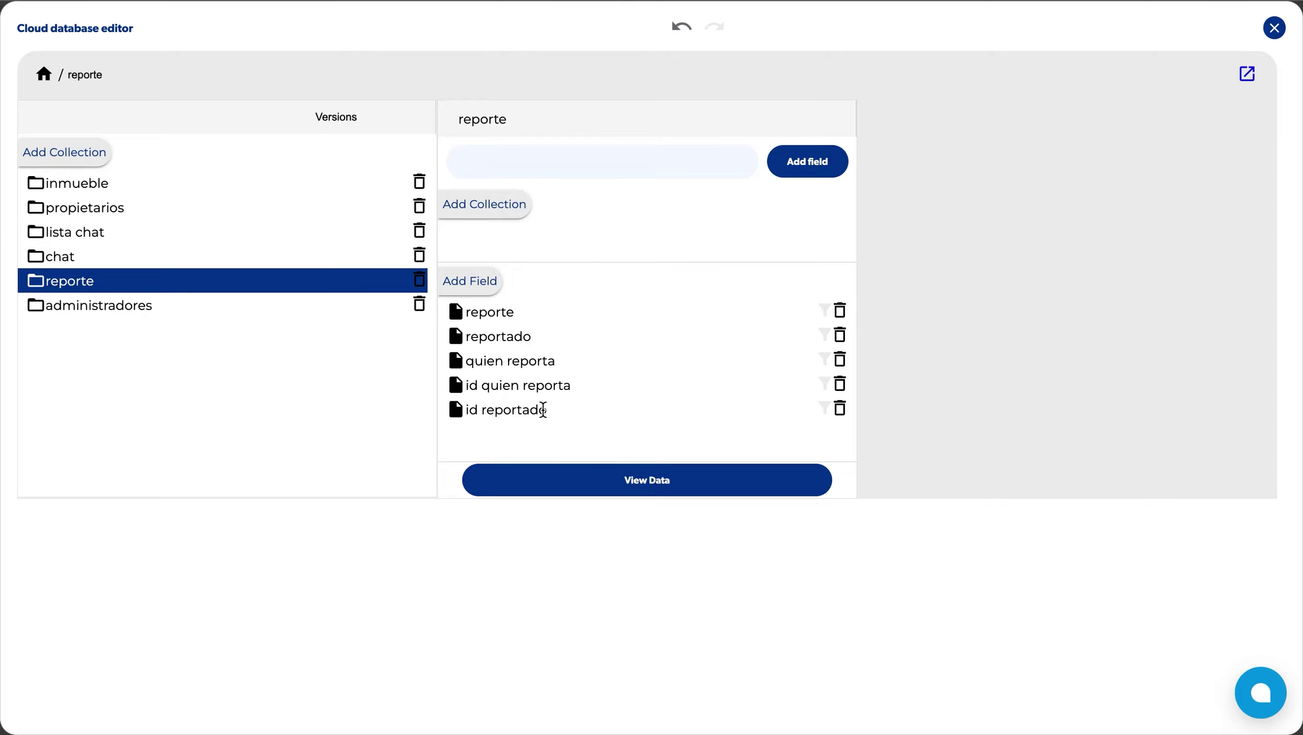
left_click_drag(543, 411, 509, 410)
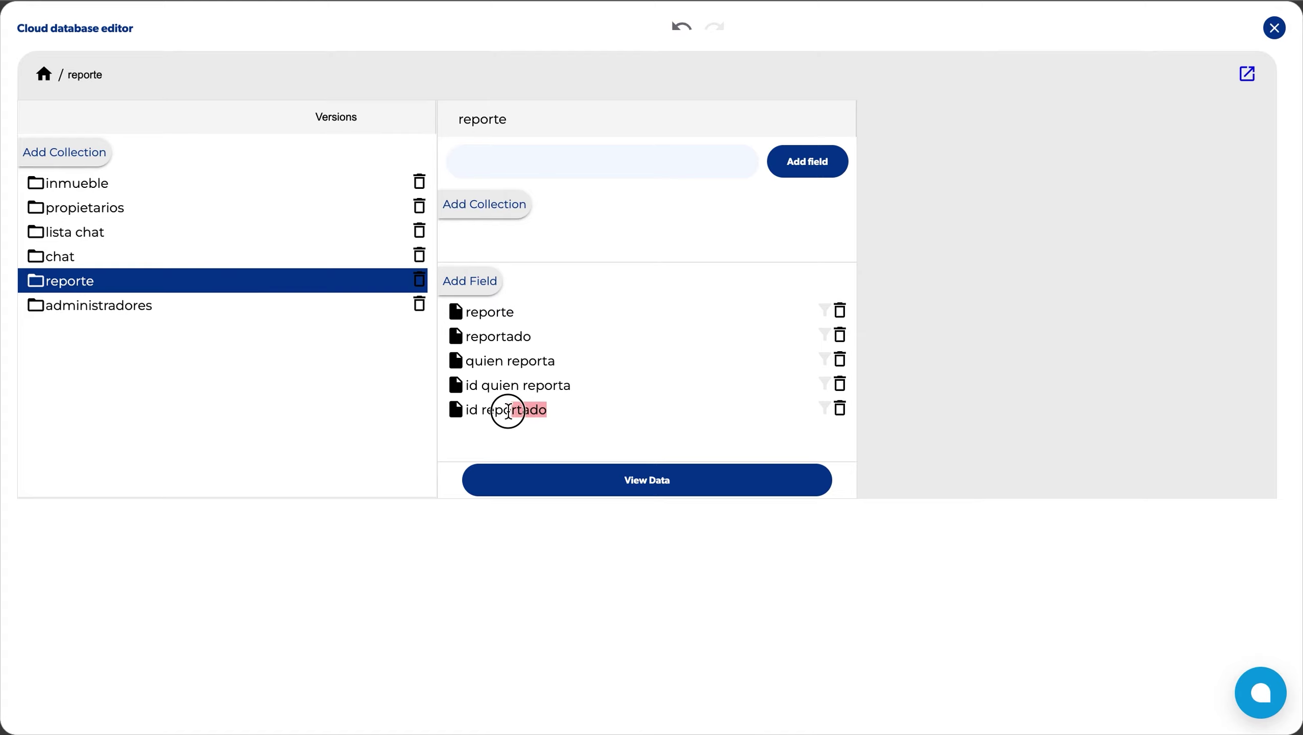
left_click(596, 442)
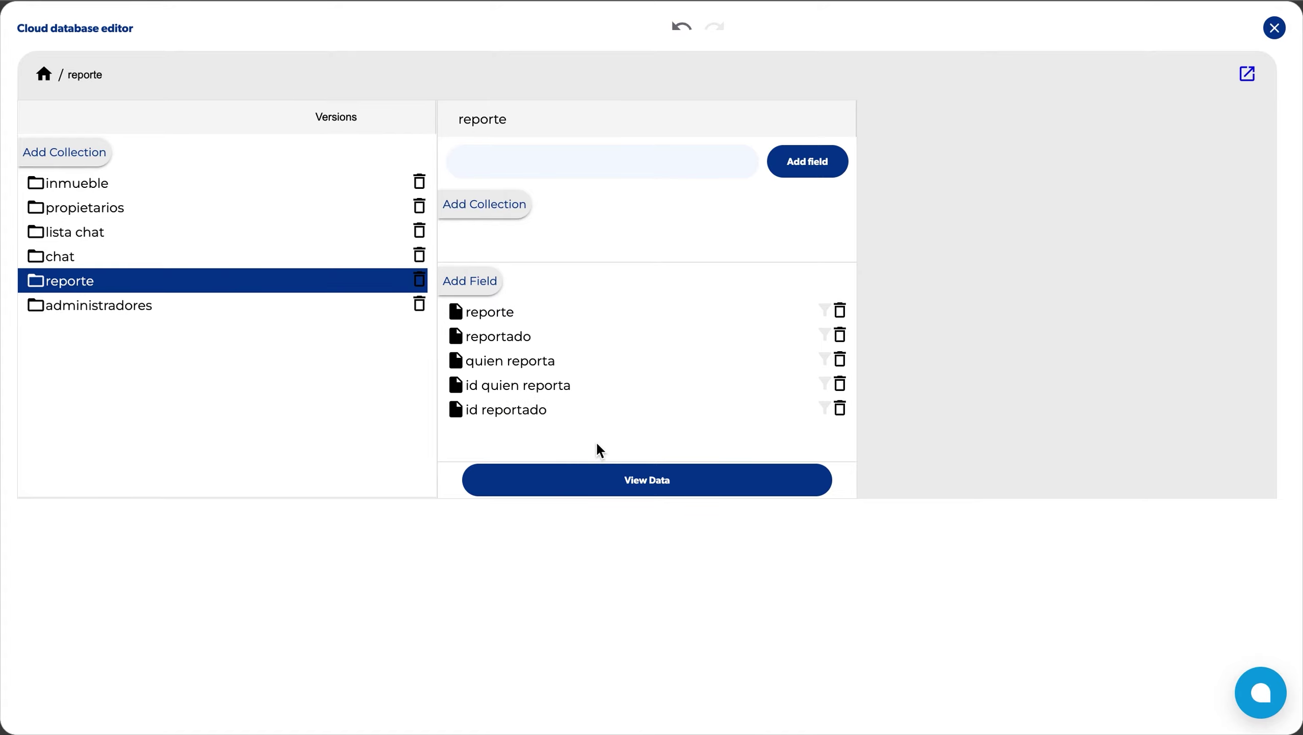
Check the Buscar button on the detalle de reportes screen and the contents of the detalles inmueble screen
left_click(1274, 27)
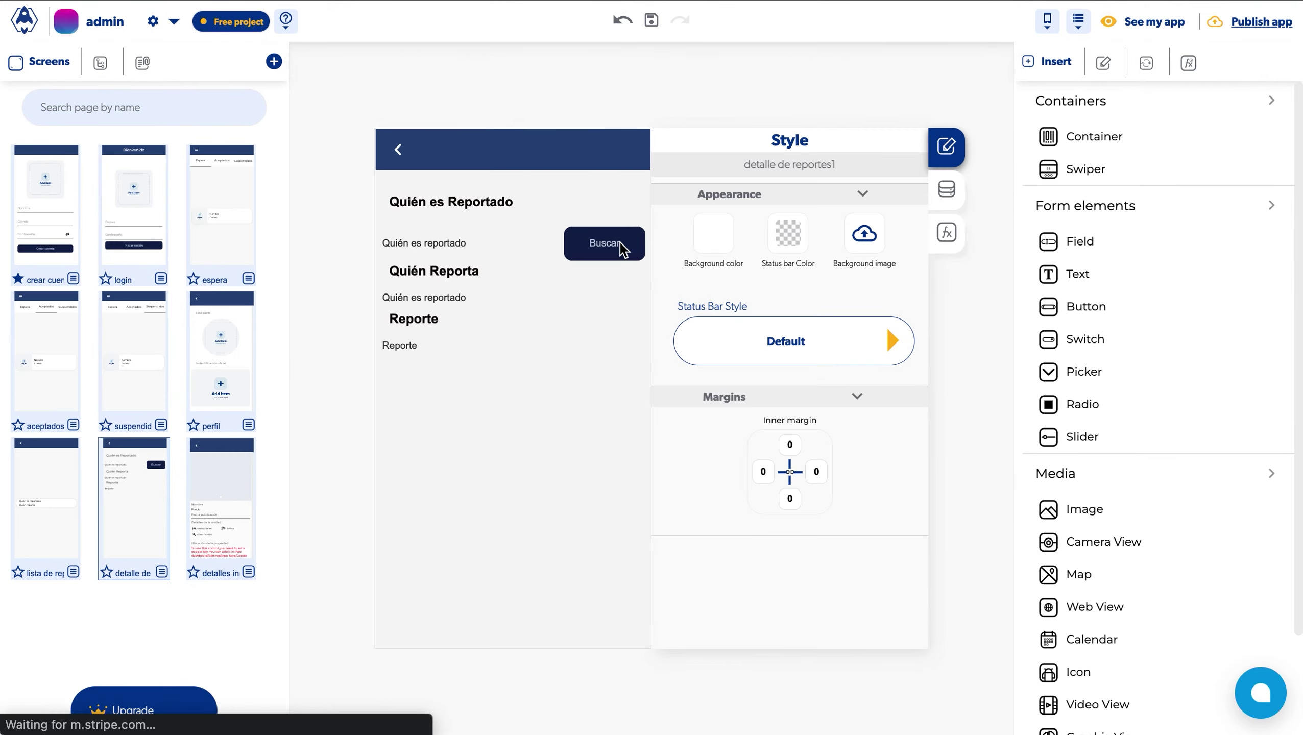
left_click(622, 248)
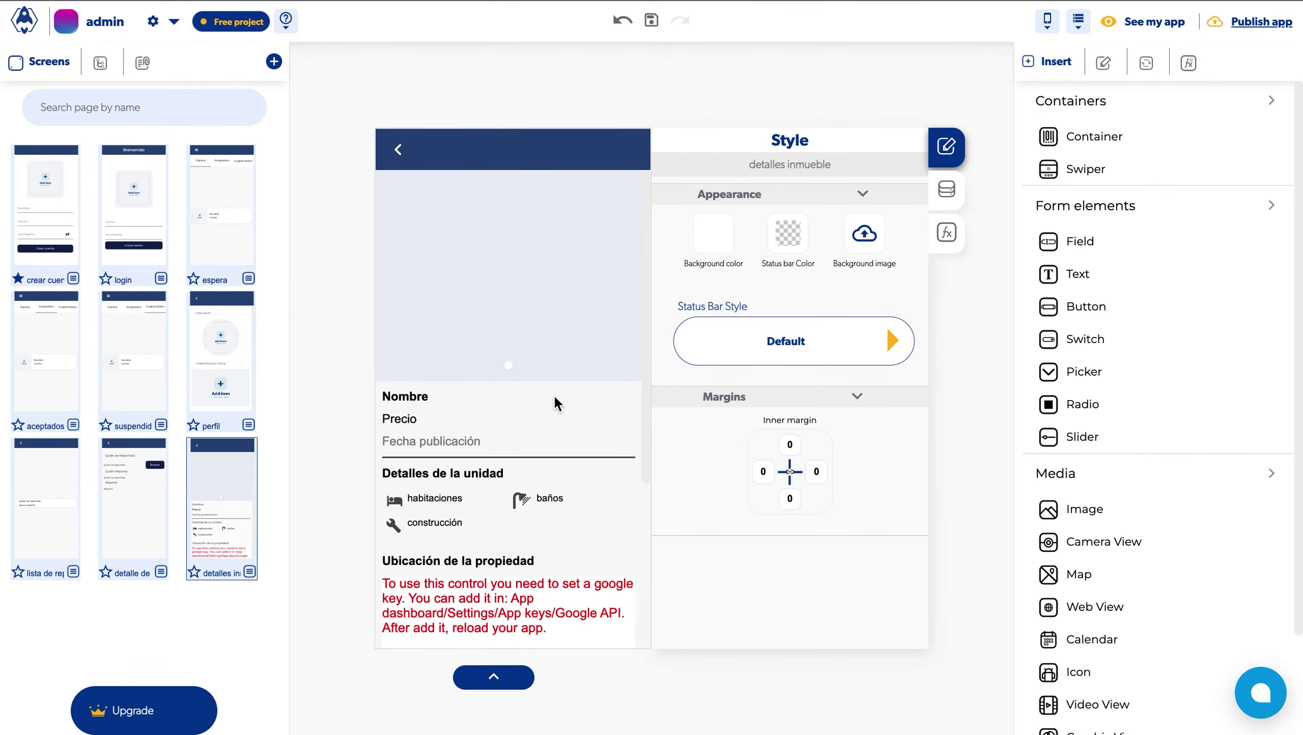
scroll(557, 405, "down", 5)
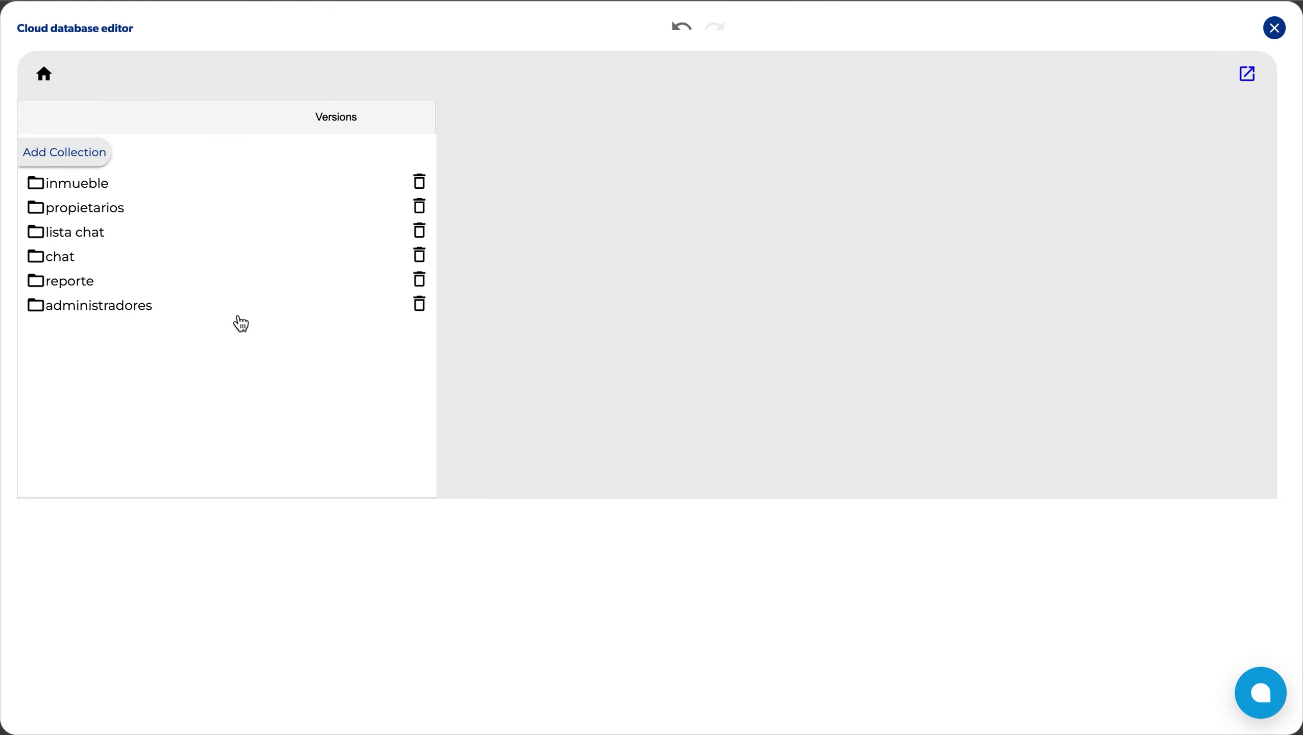
Review the fields of the inmueble collection in the cloud database and add a "status" field to it
left_click(214, 189)
scroll(629, 368, "down", 2)
scroll(644, 381, "up", 2)
scroll(661, 392, "down", 2)
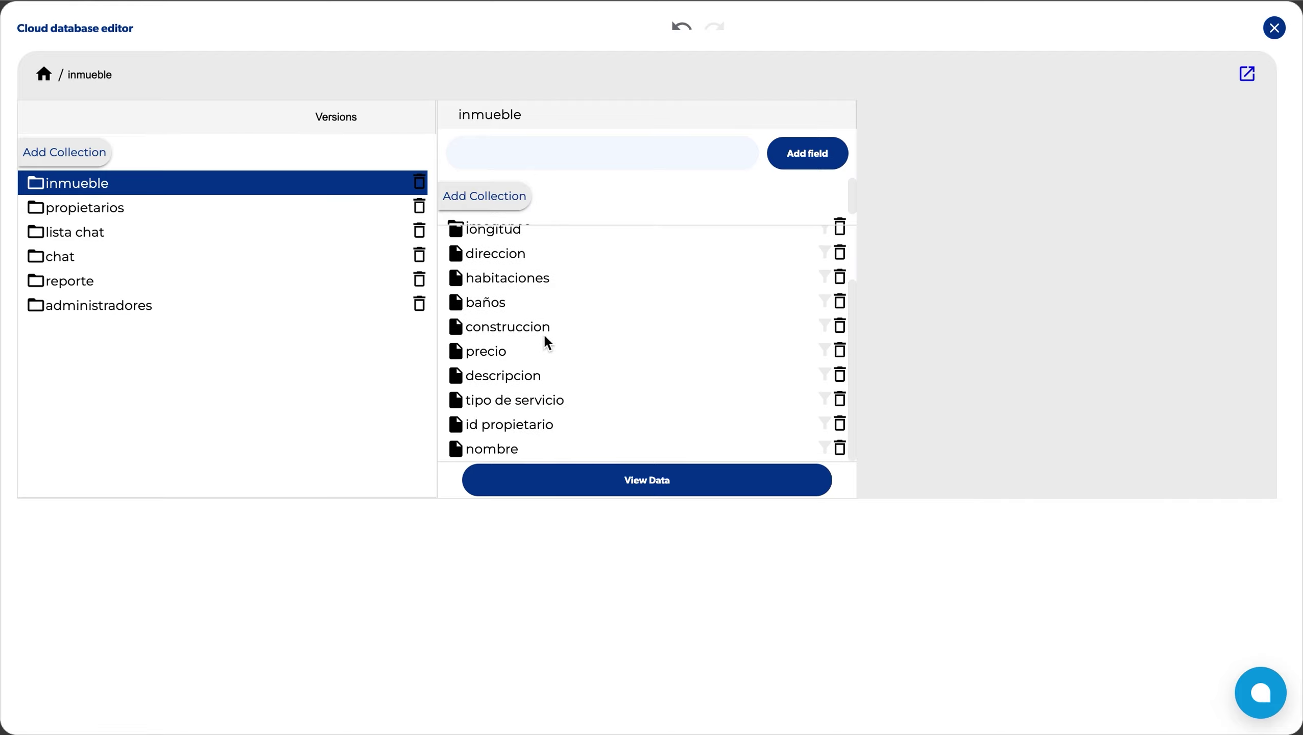
scroll(520, 281, "up", 2)
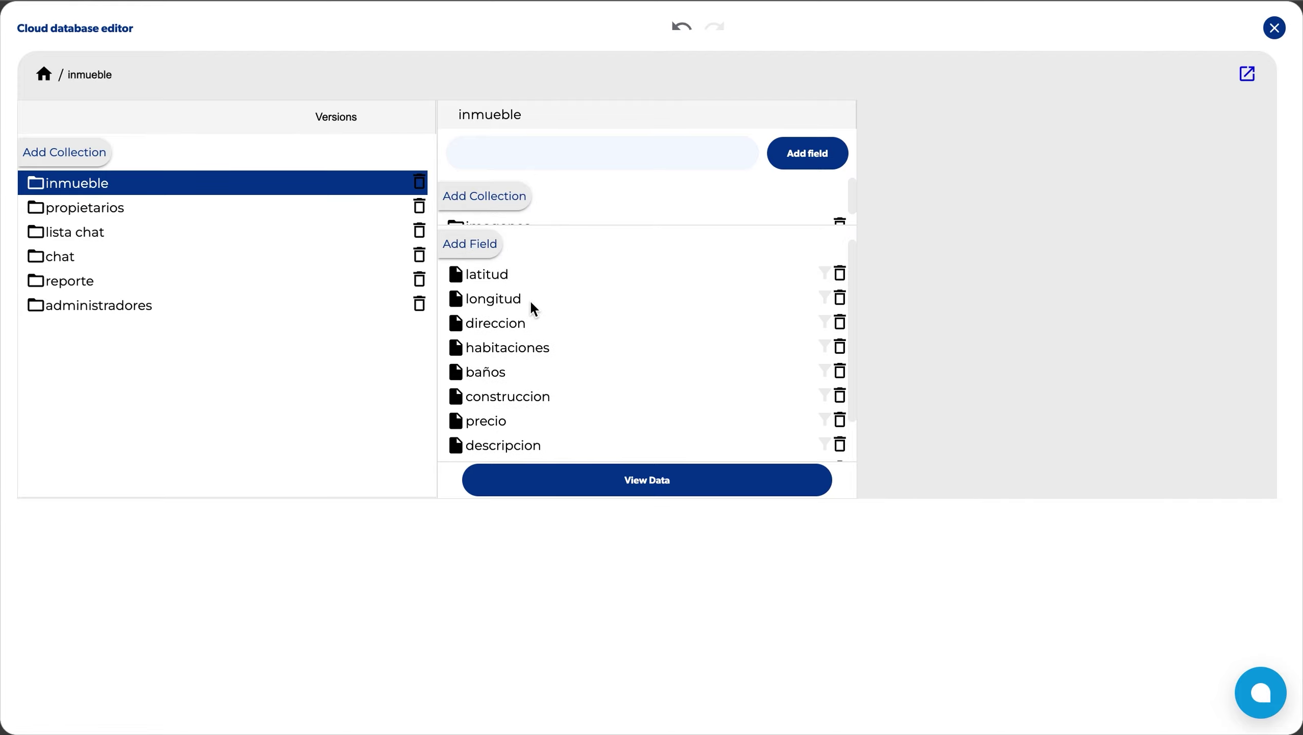
left_click(483, 247)
type("status")
key("Return")
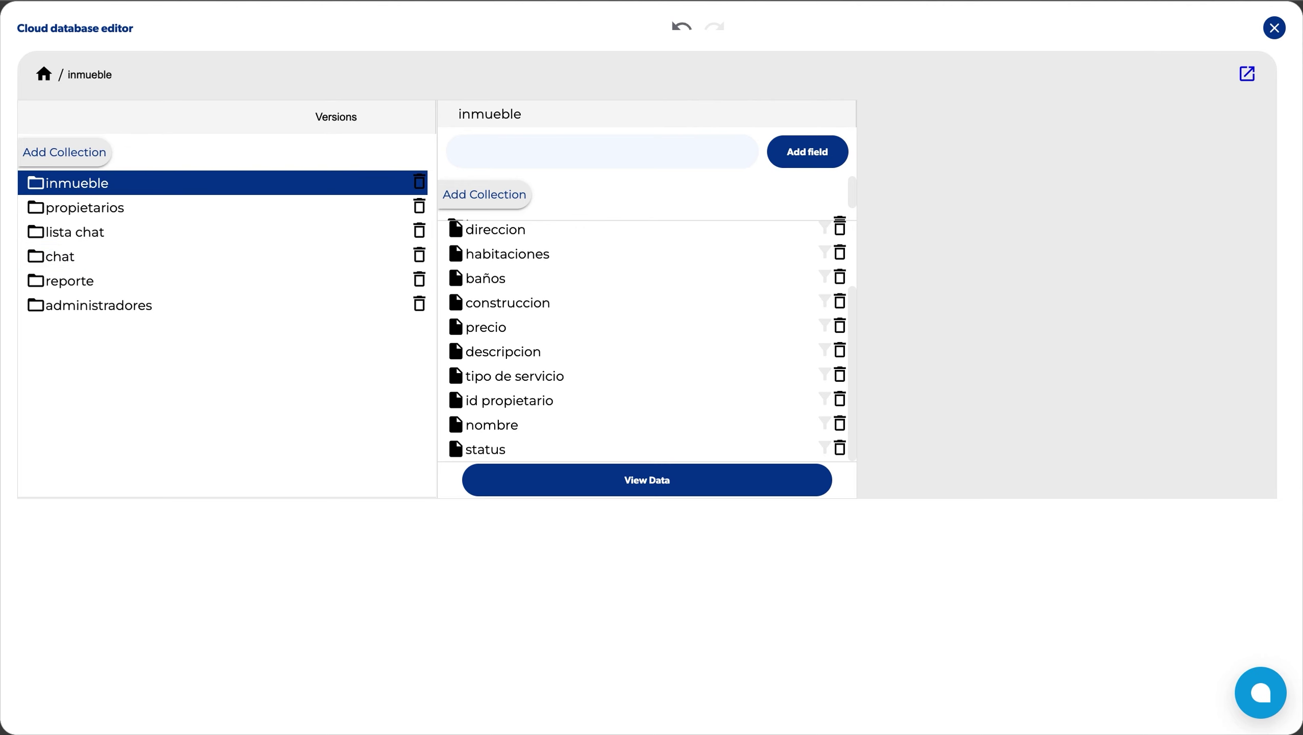
key("Escape")
scroll(613, 344, "up", 3)
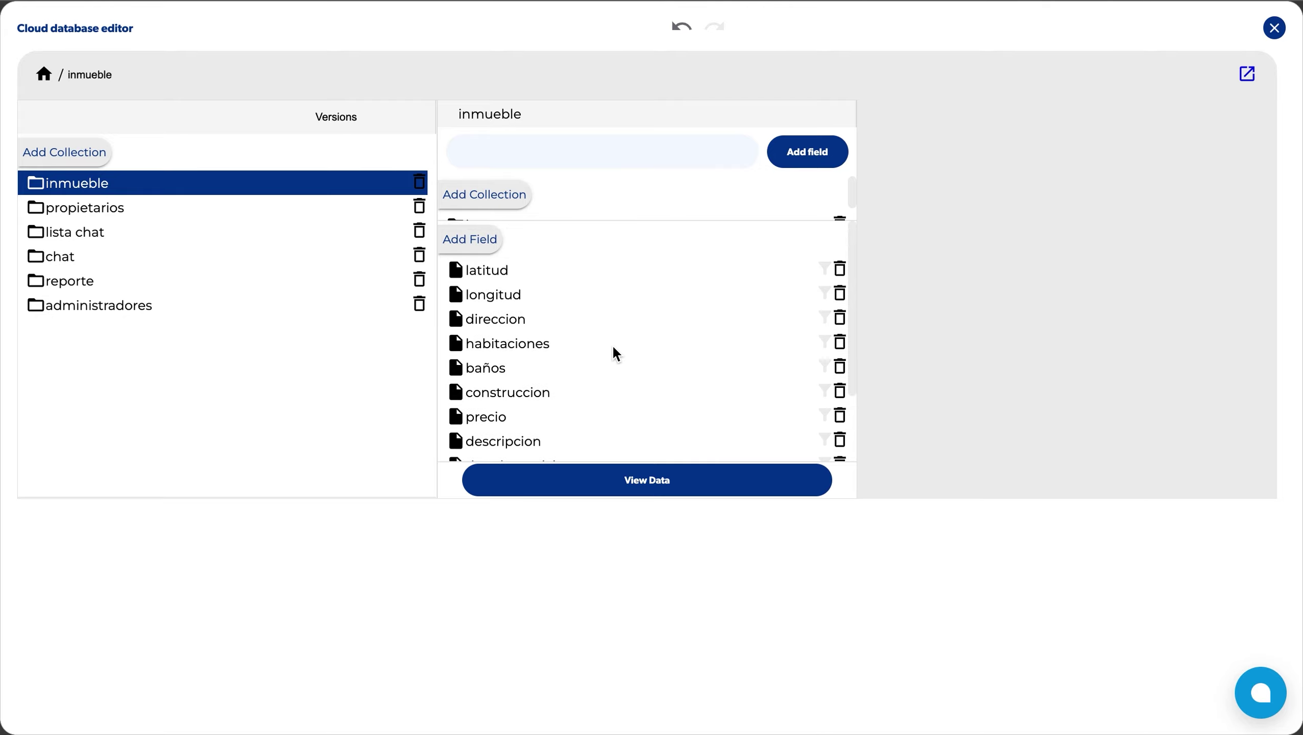